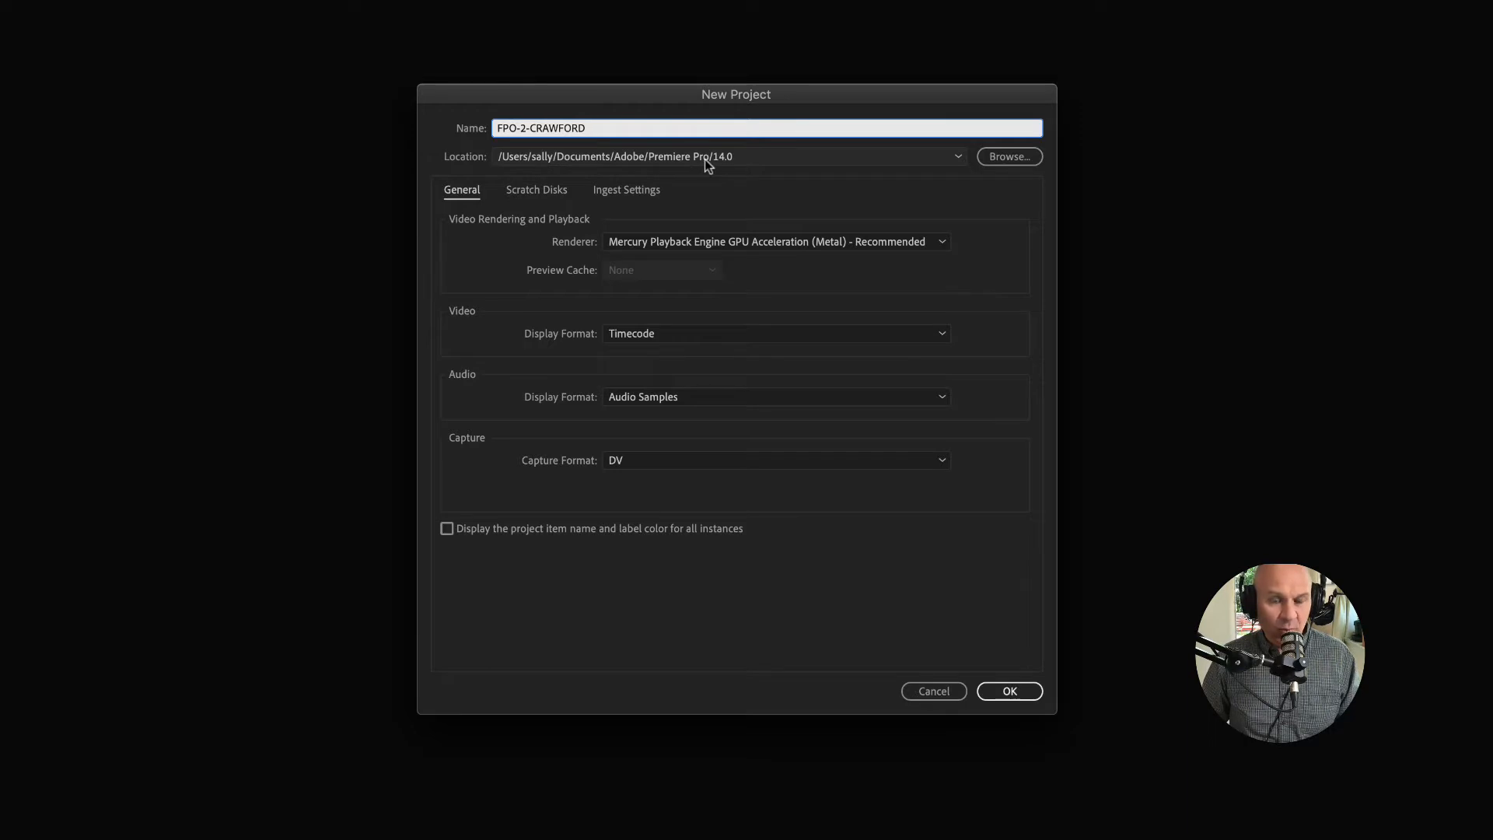
Create the new project in the PREMIERE subfolder of the FPO-2 project folder on the Desktop
click(1010, 157)
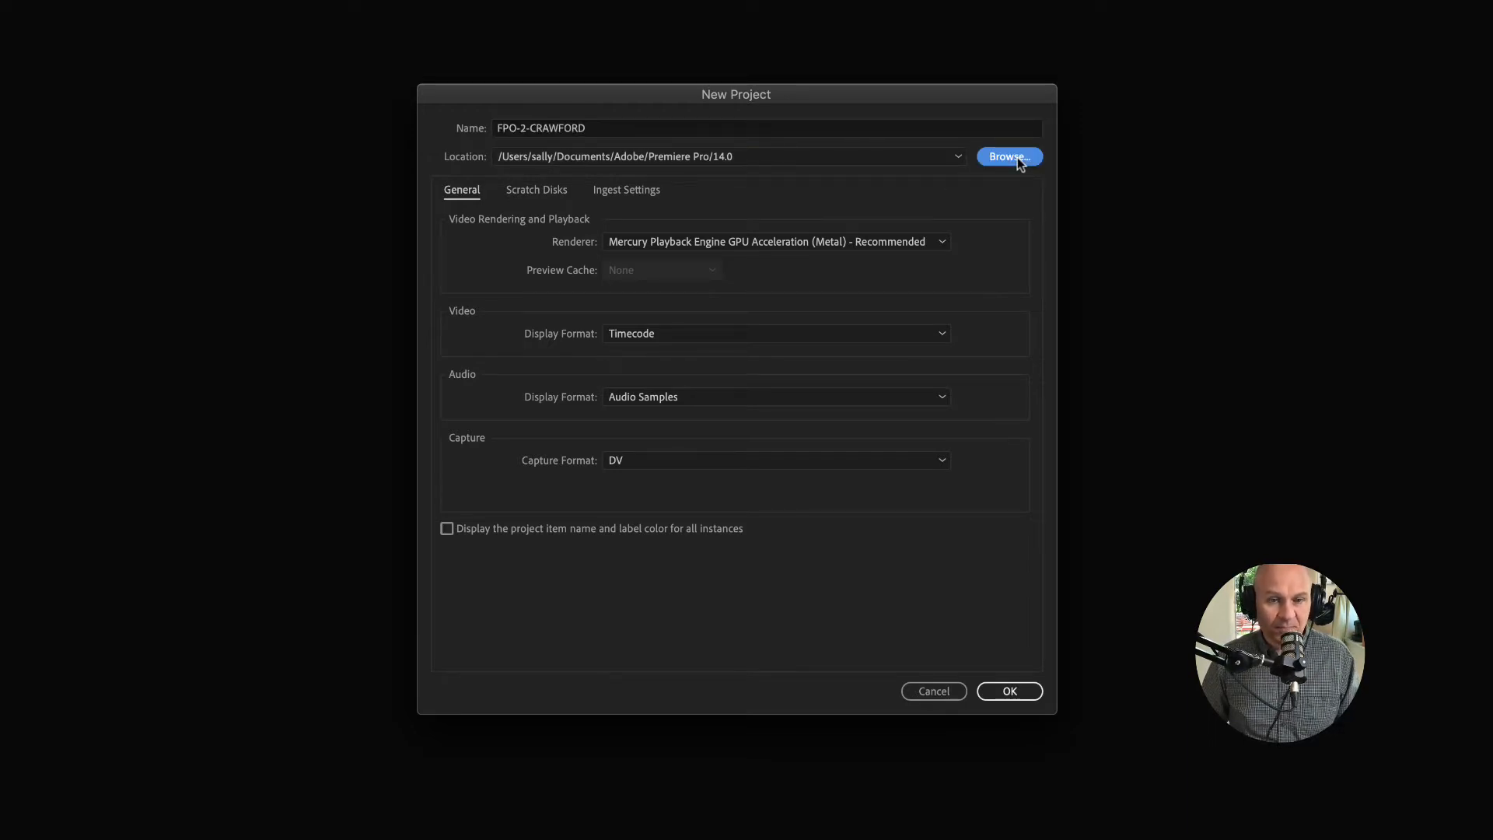
click(542, 224)
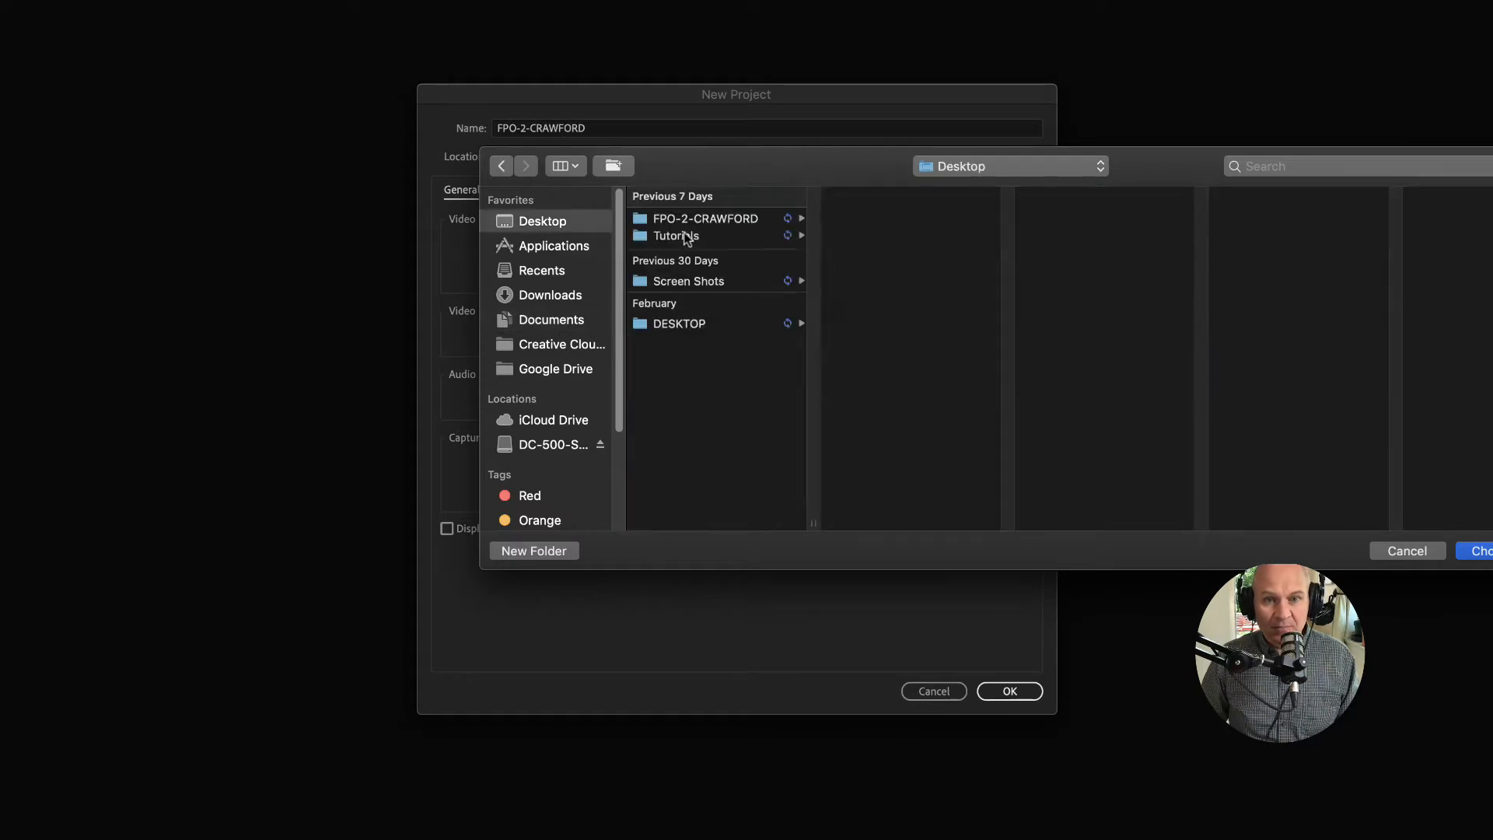
click(697, 221)
click(881, 255)
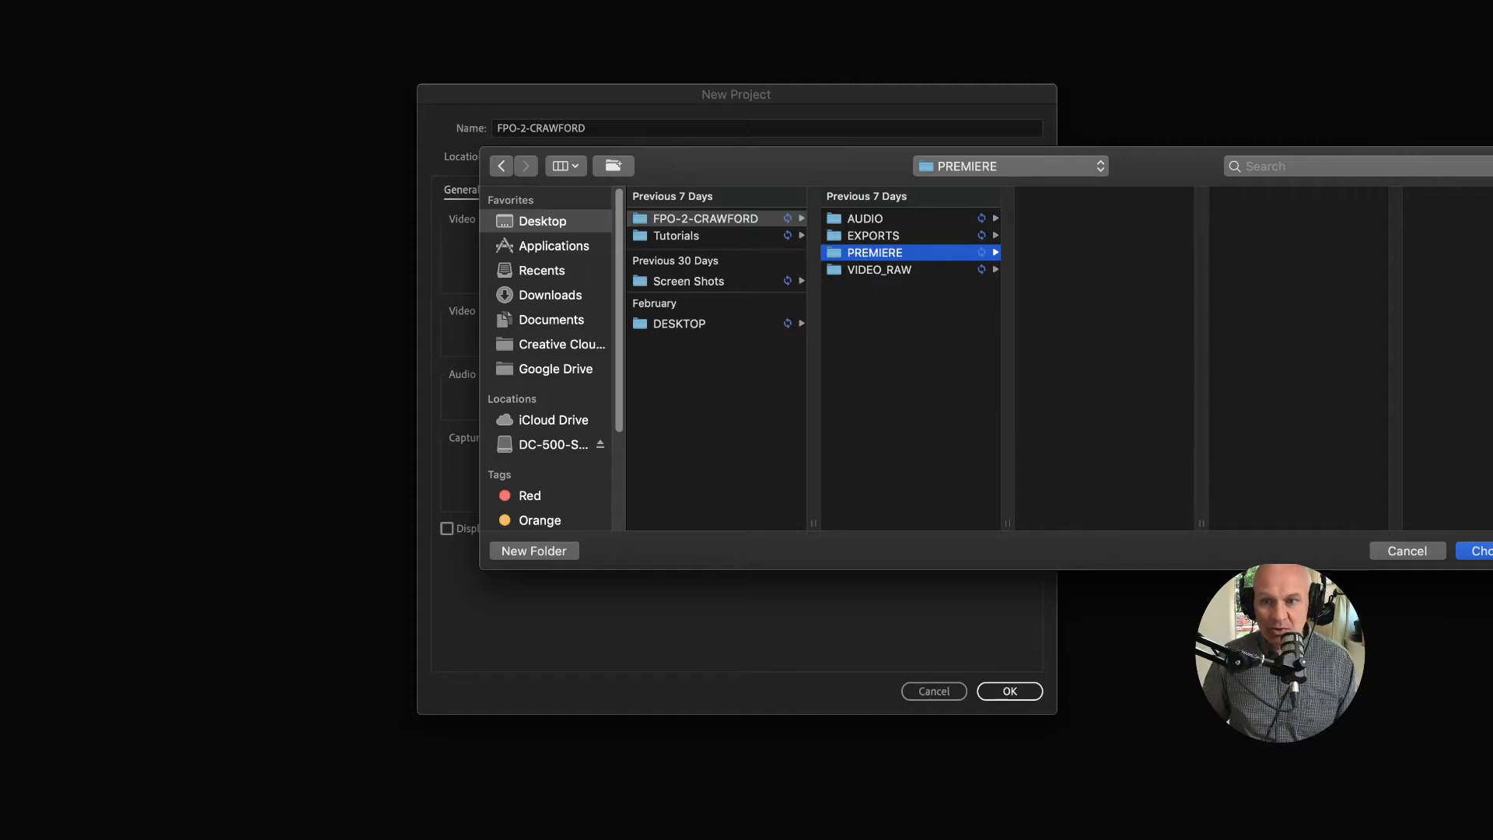
click(1486, 552)
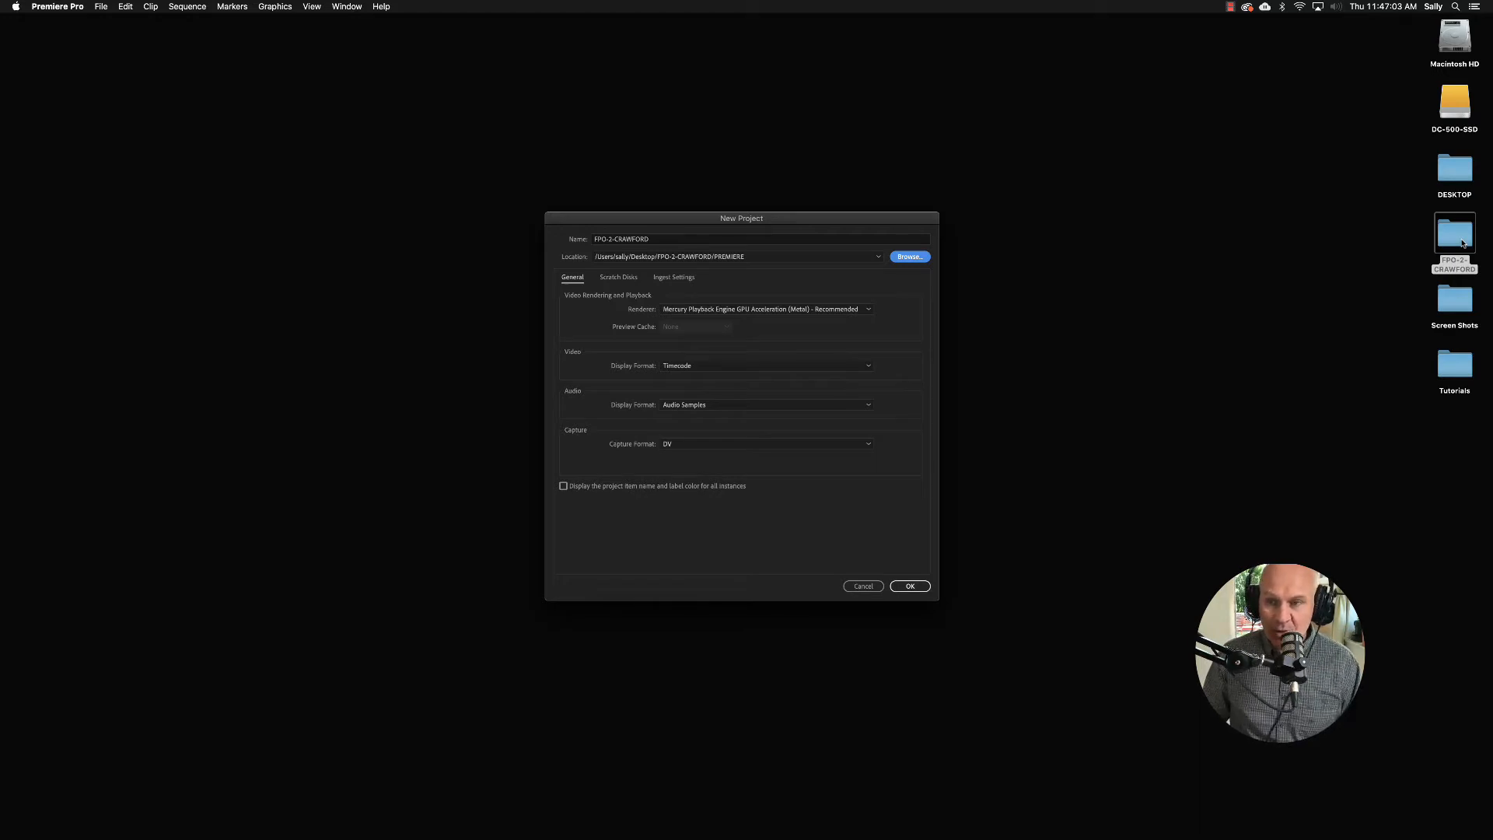
click(912, 587)
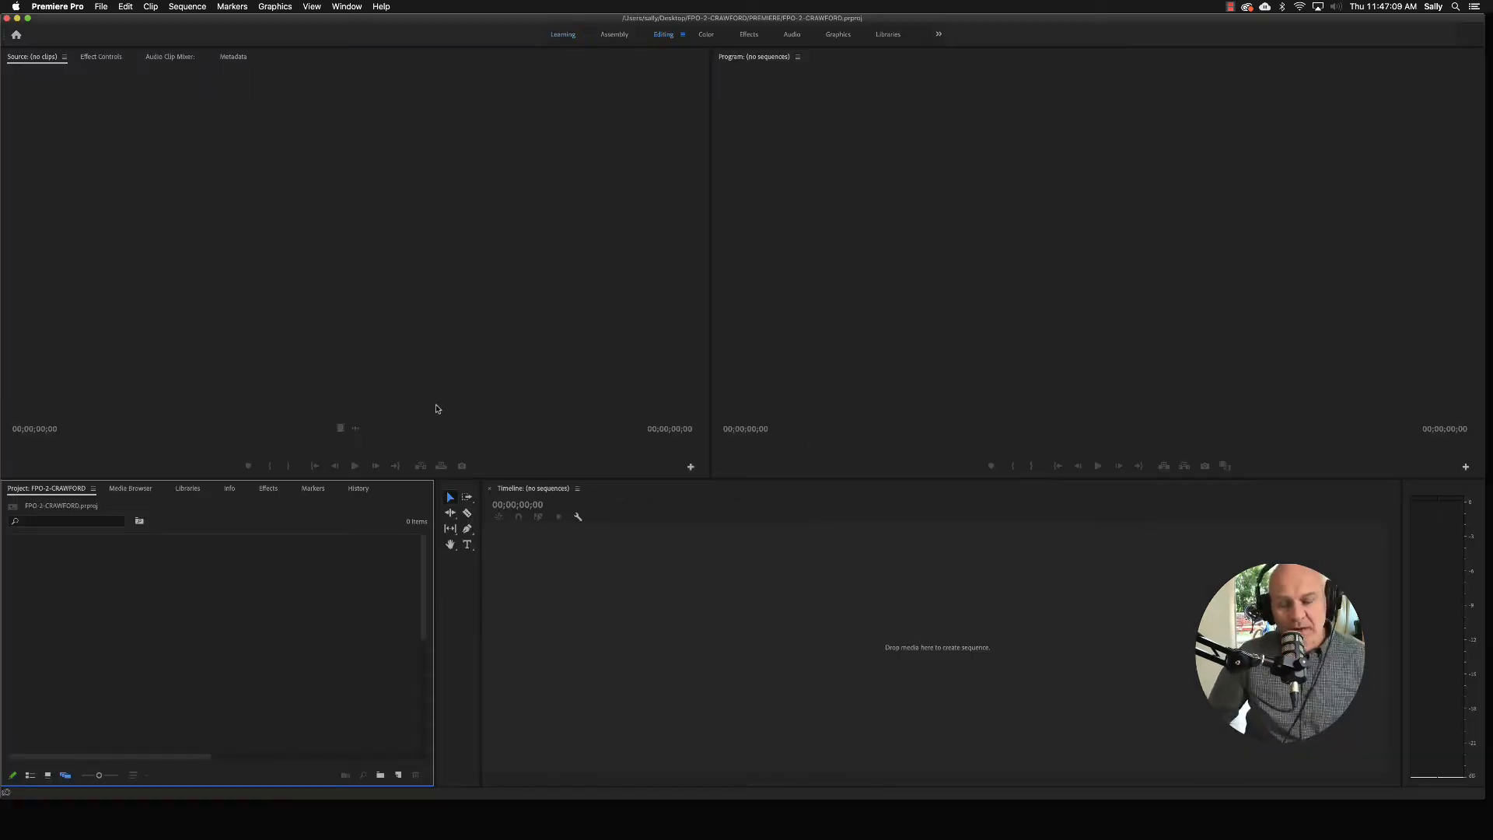
Import the SCENE 1-AUDIO folder from the Desktop project folder's AUDIO subfolder as a bin
double_click(109, 608)
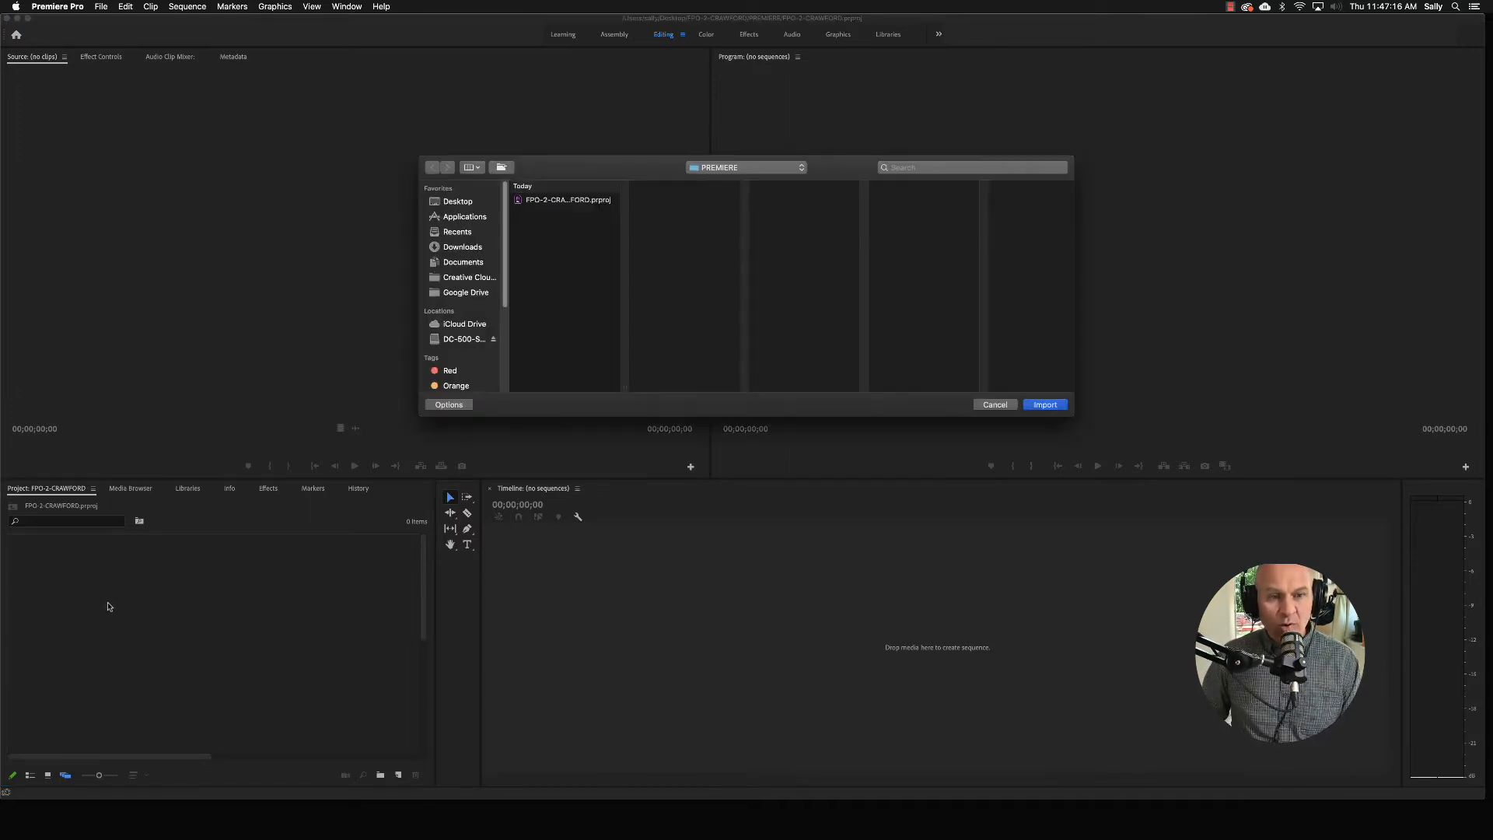
click(476, 204)
click(548, 201)
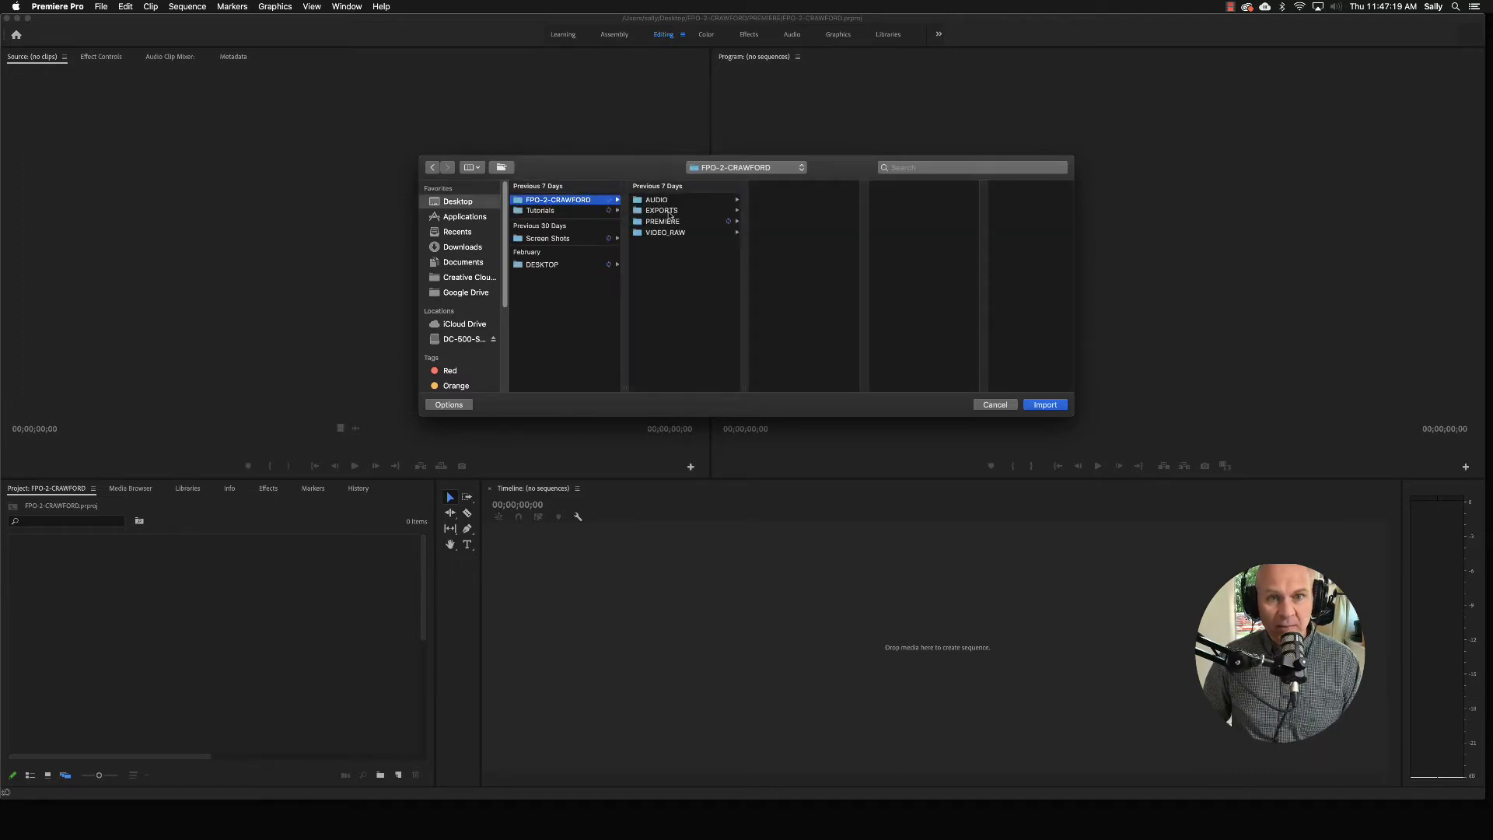
click(661, 201)
click(773, 203)
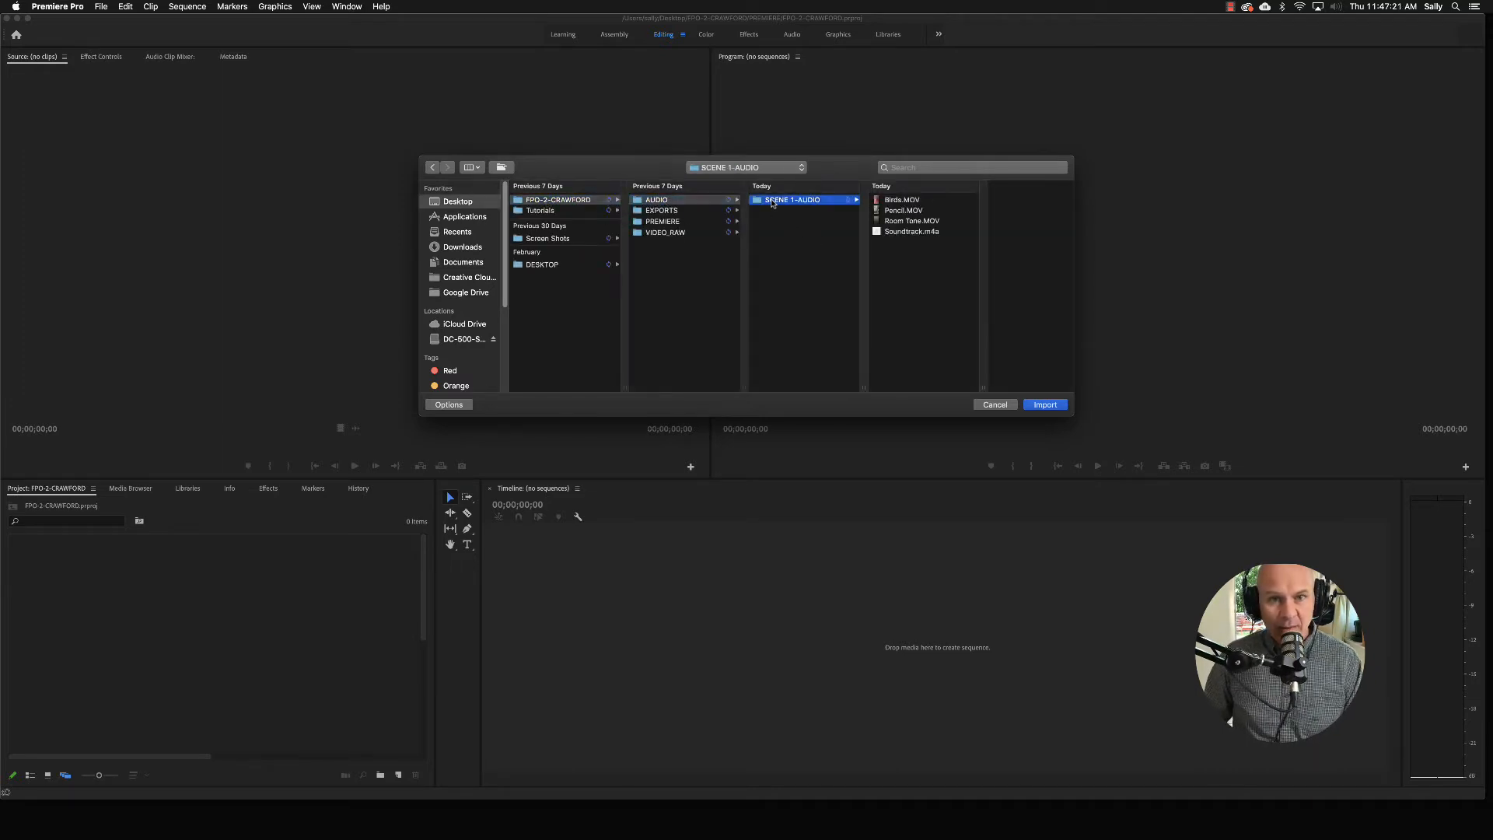
click(1046, 406)
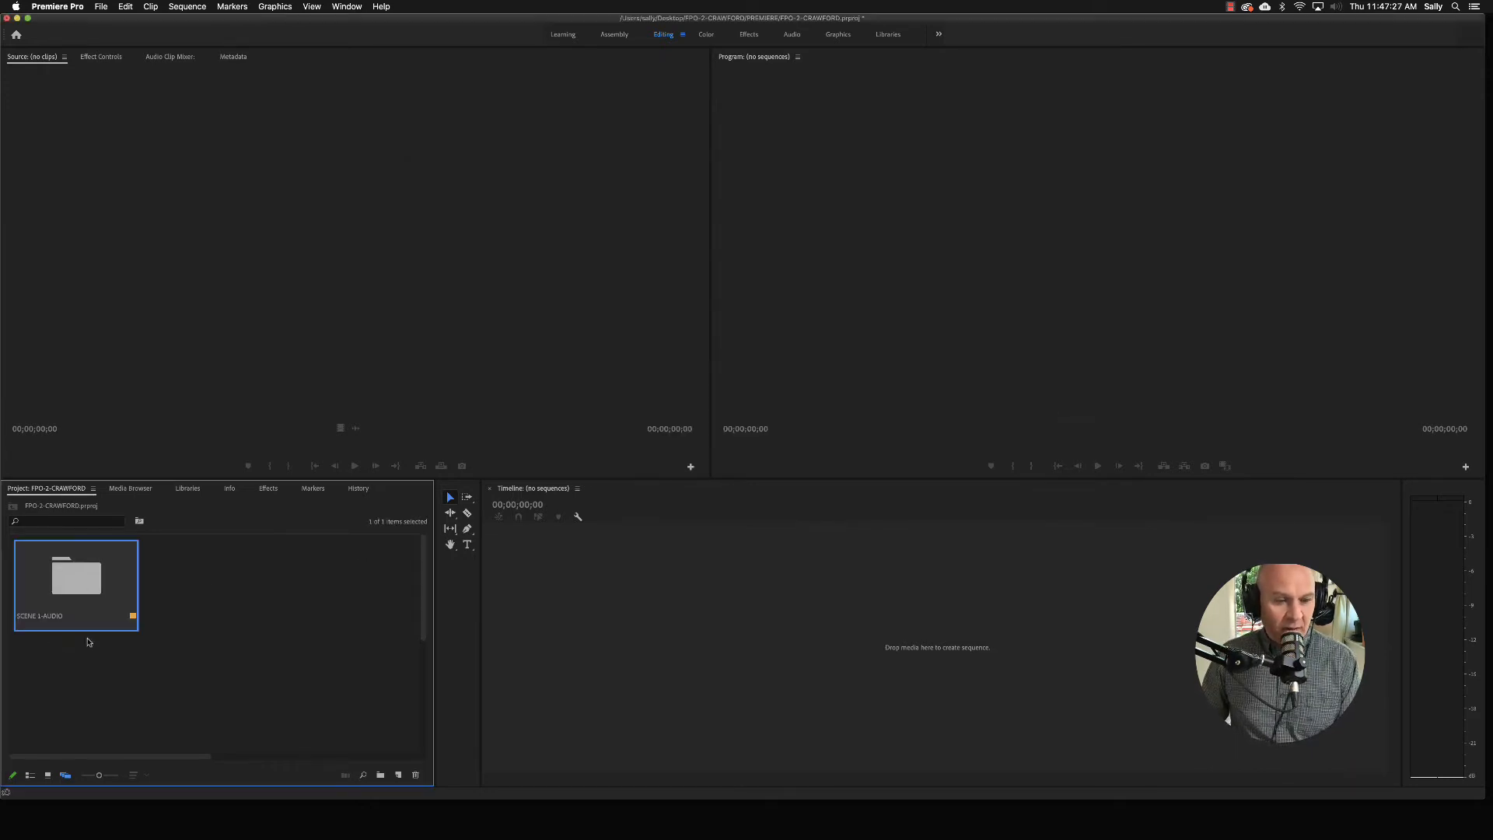
Import the SCENE 1 folder from the Desktop project folder's VIDEO_RAW subfolder into the project root
click(184, 604)
double_click(183, 604)
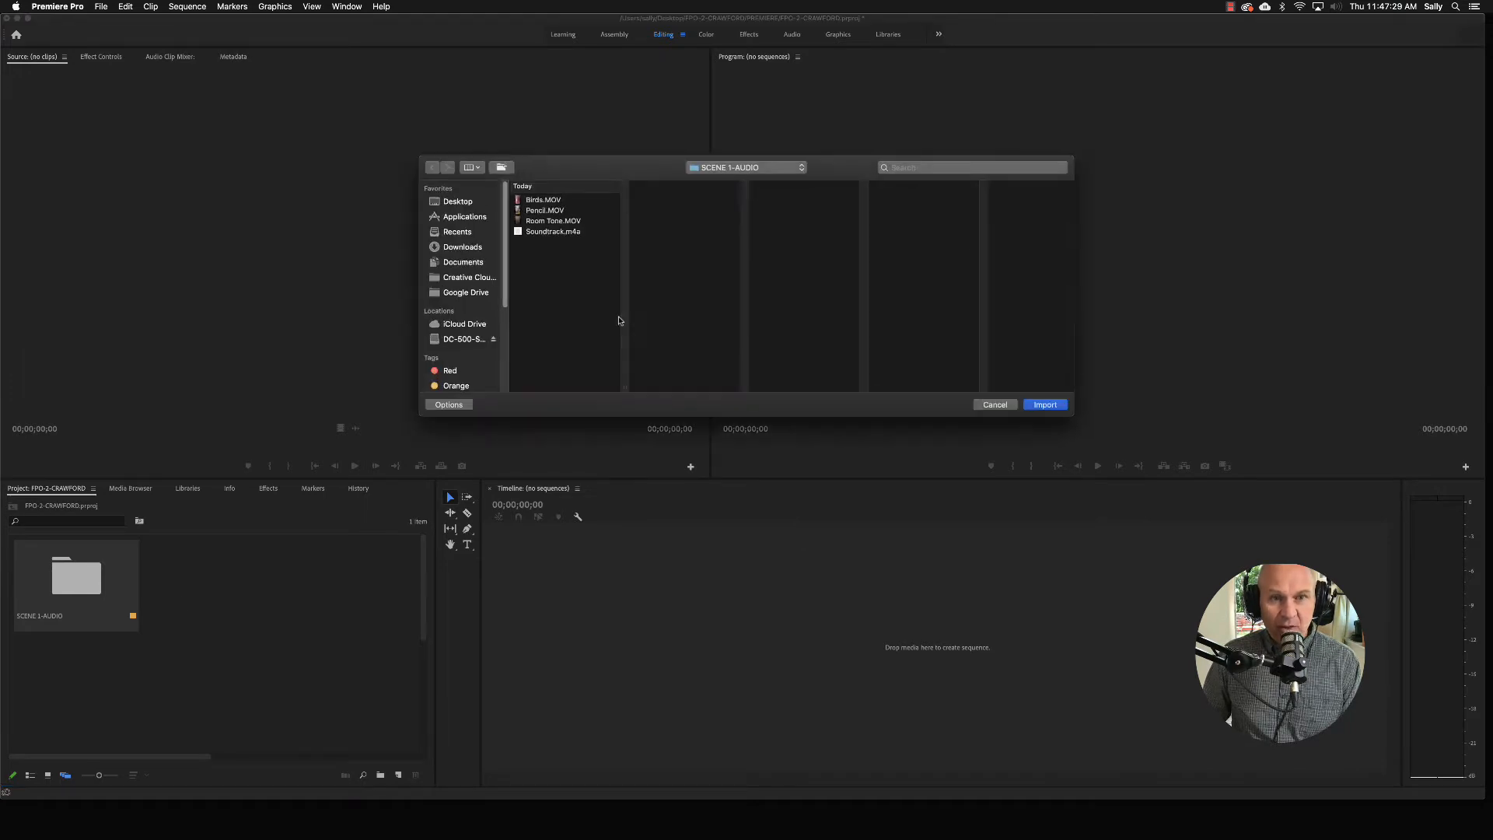
click(458, 202)
click(558, 200)
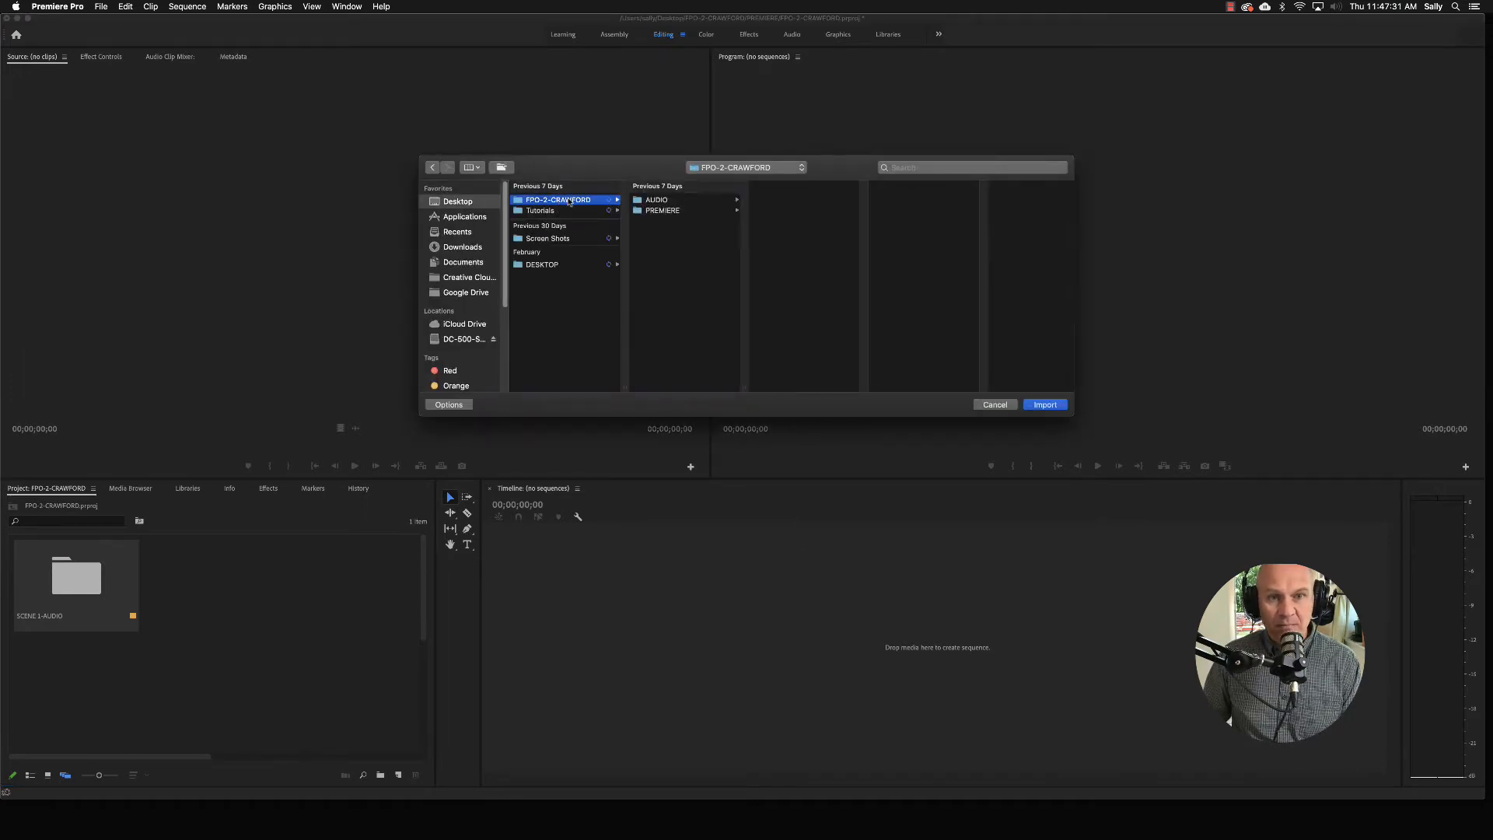
click(665, 231)
click(777, 200)
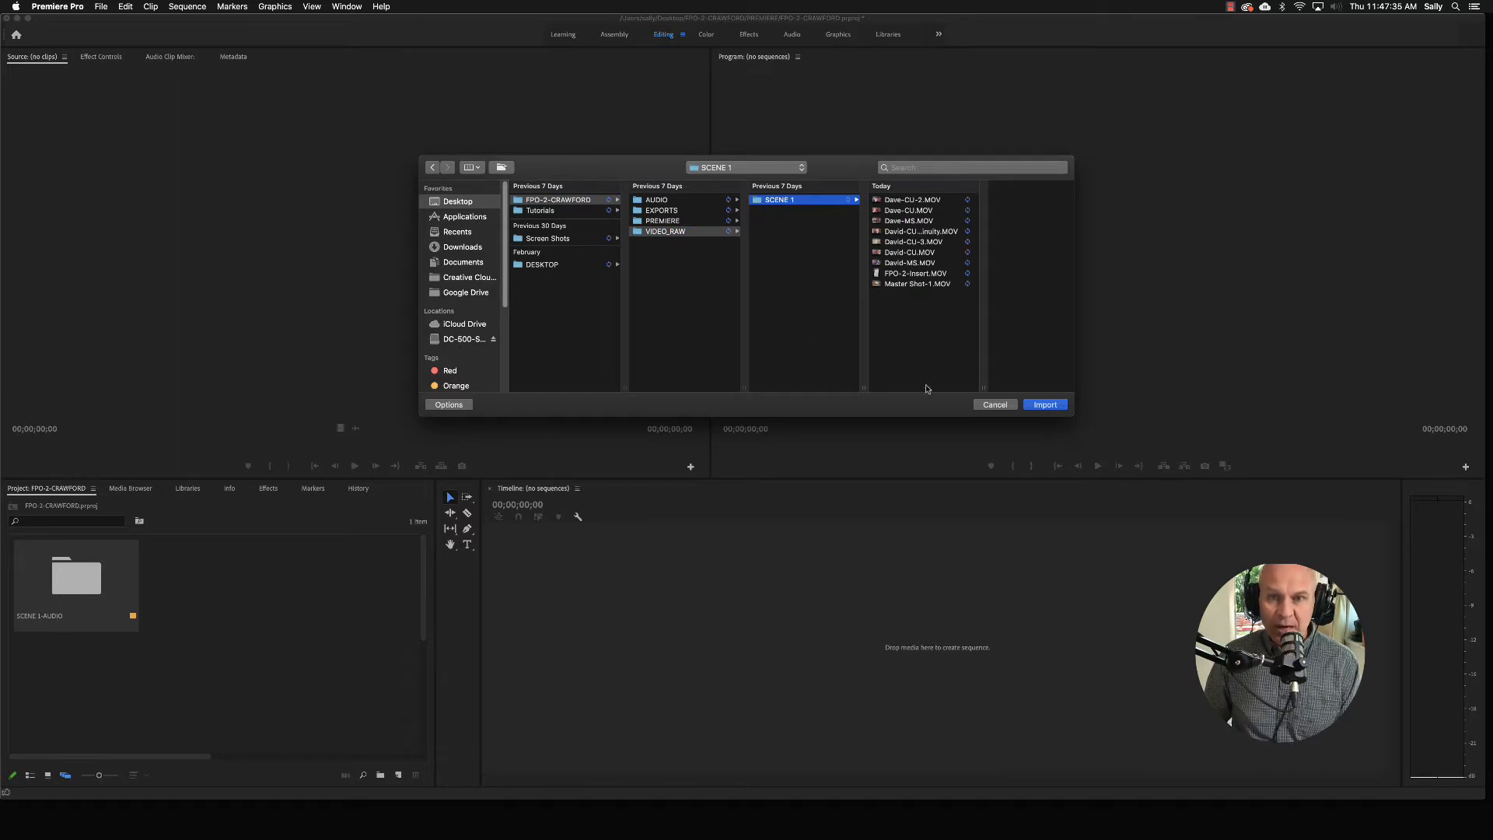
click(1046, 405)
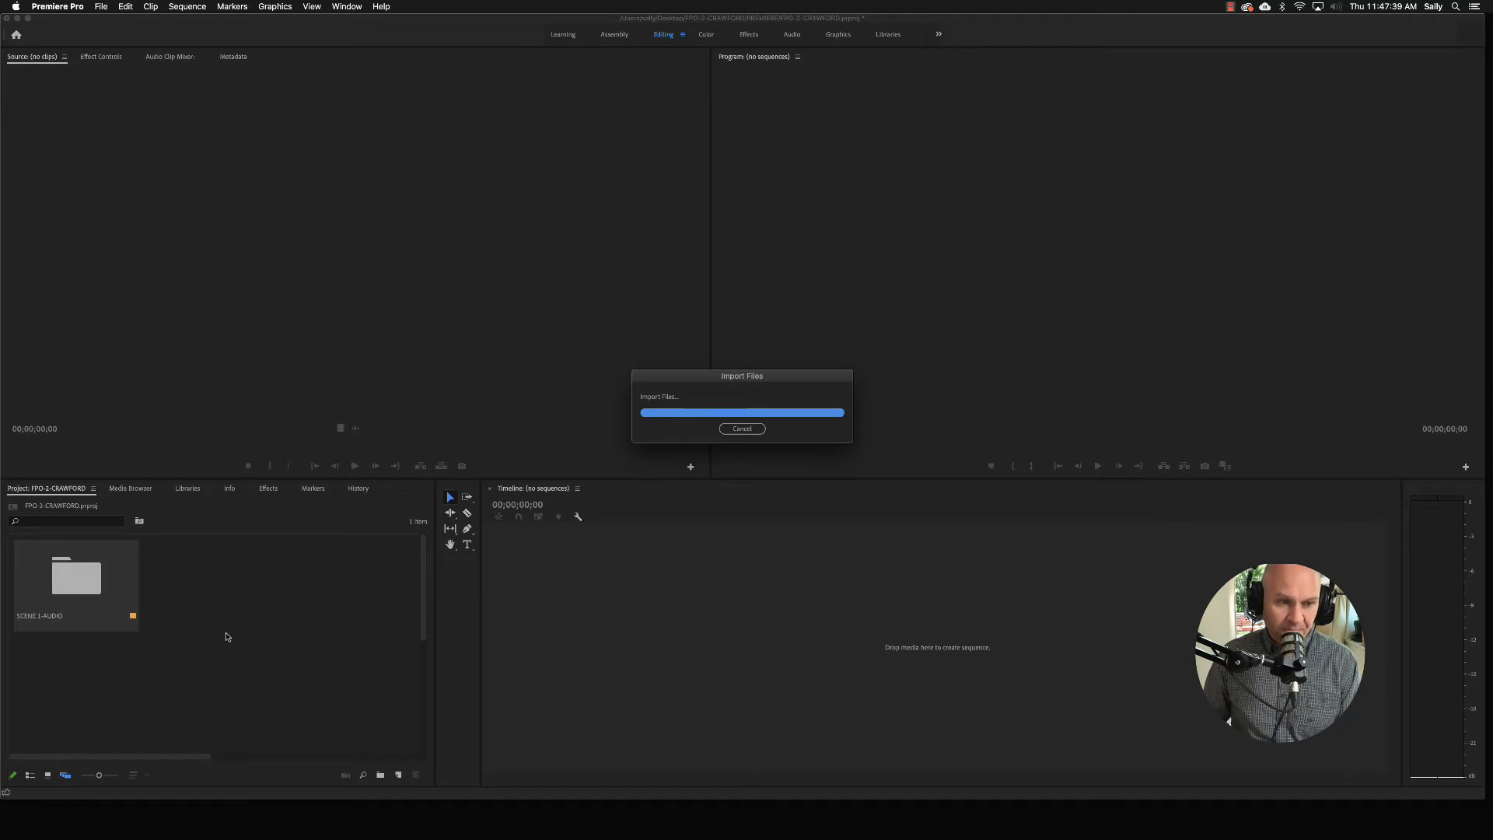
Create a new bin named SEQUENCES beside the imported bins
right_click(301, 616)
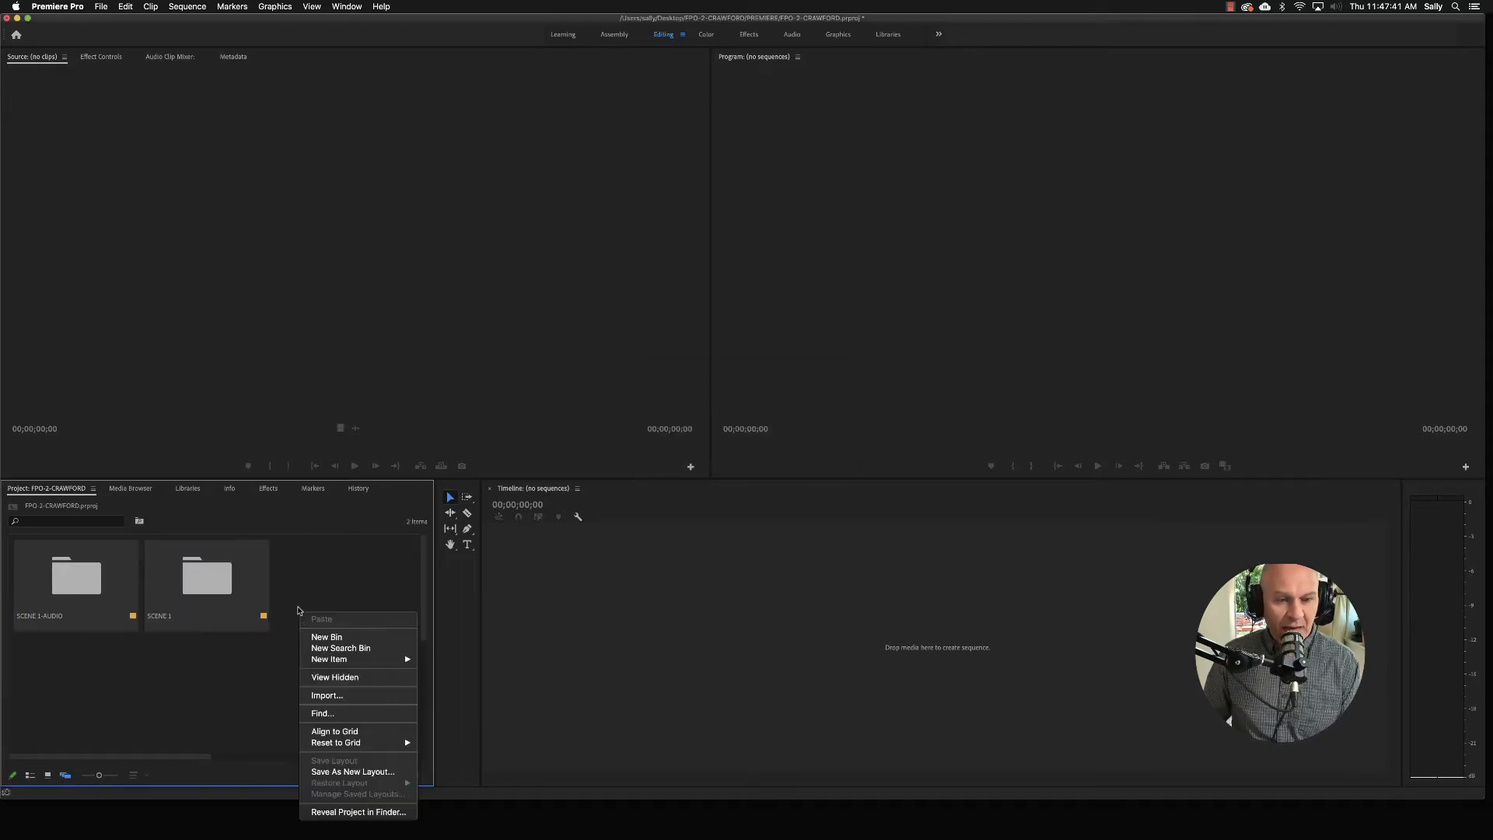
click(312, 633)
text(SEQUENCE)
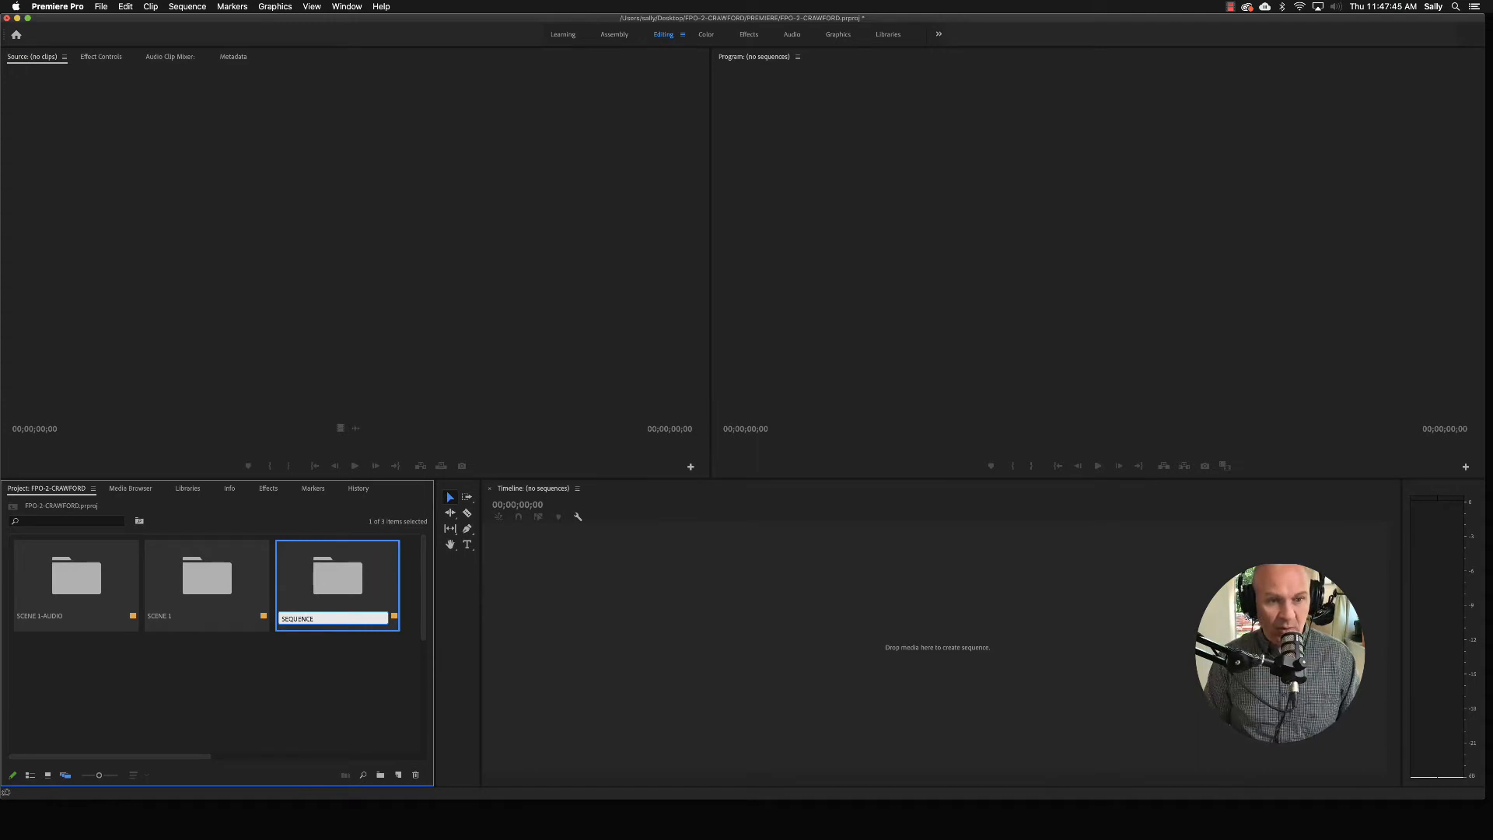
click(315, 707)
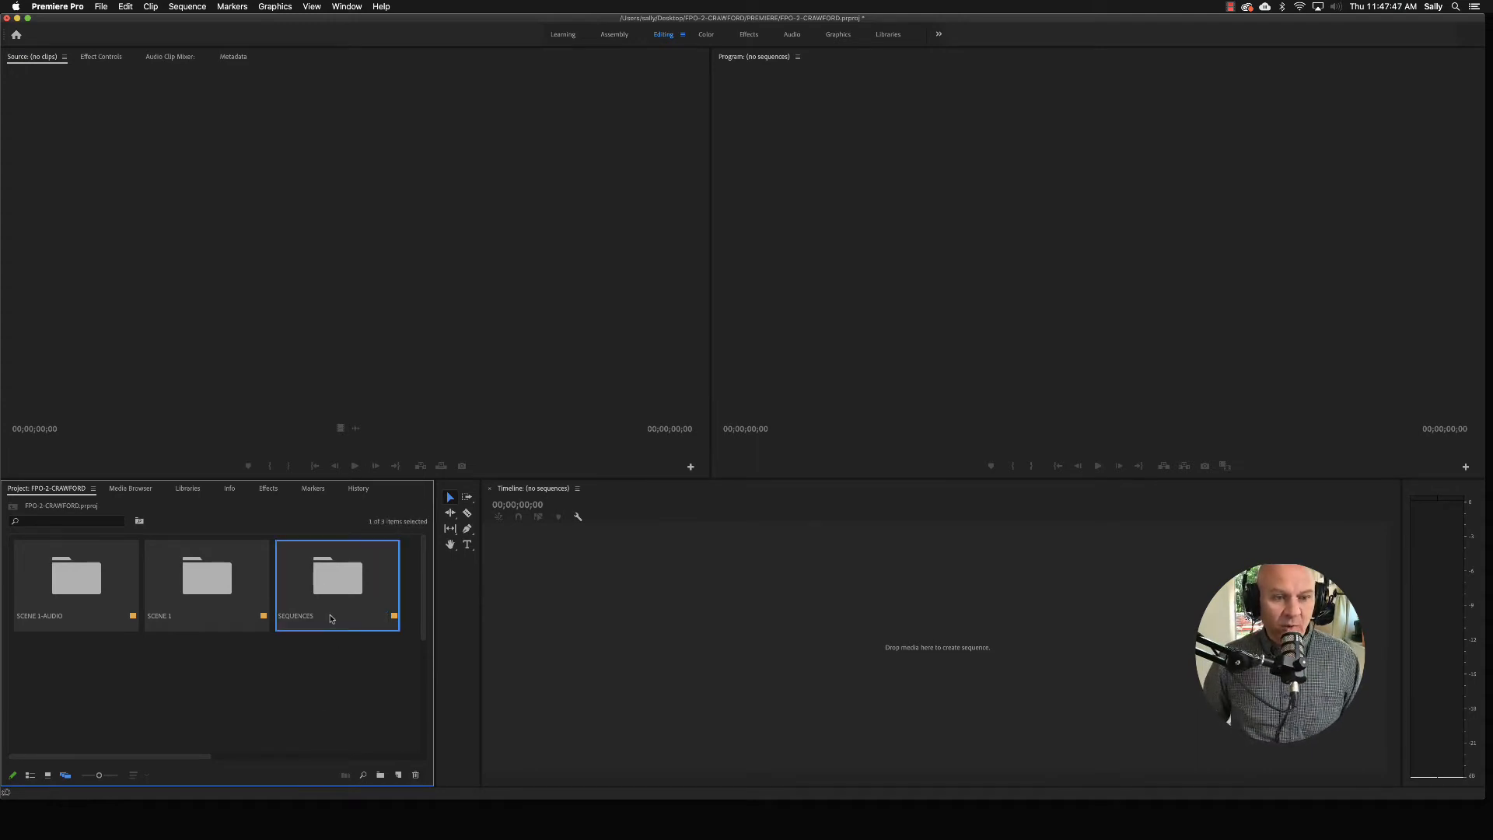
Create a sequence named ROUGH inside the SEQUENCES bin using the DSLR 1080p30 preset
double_click(336, 583)
right_click(192, 607)
mouse_move(261, 655)
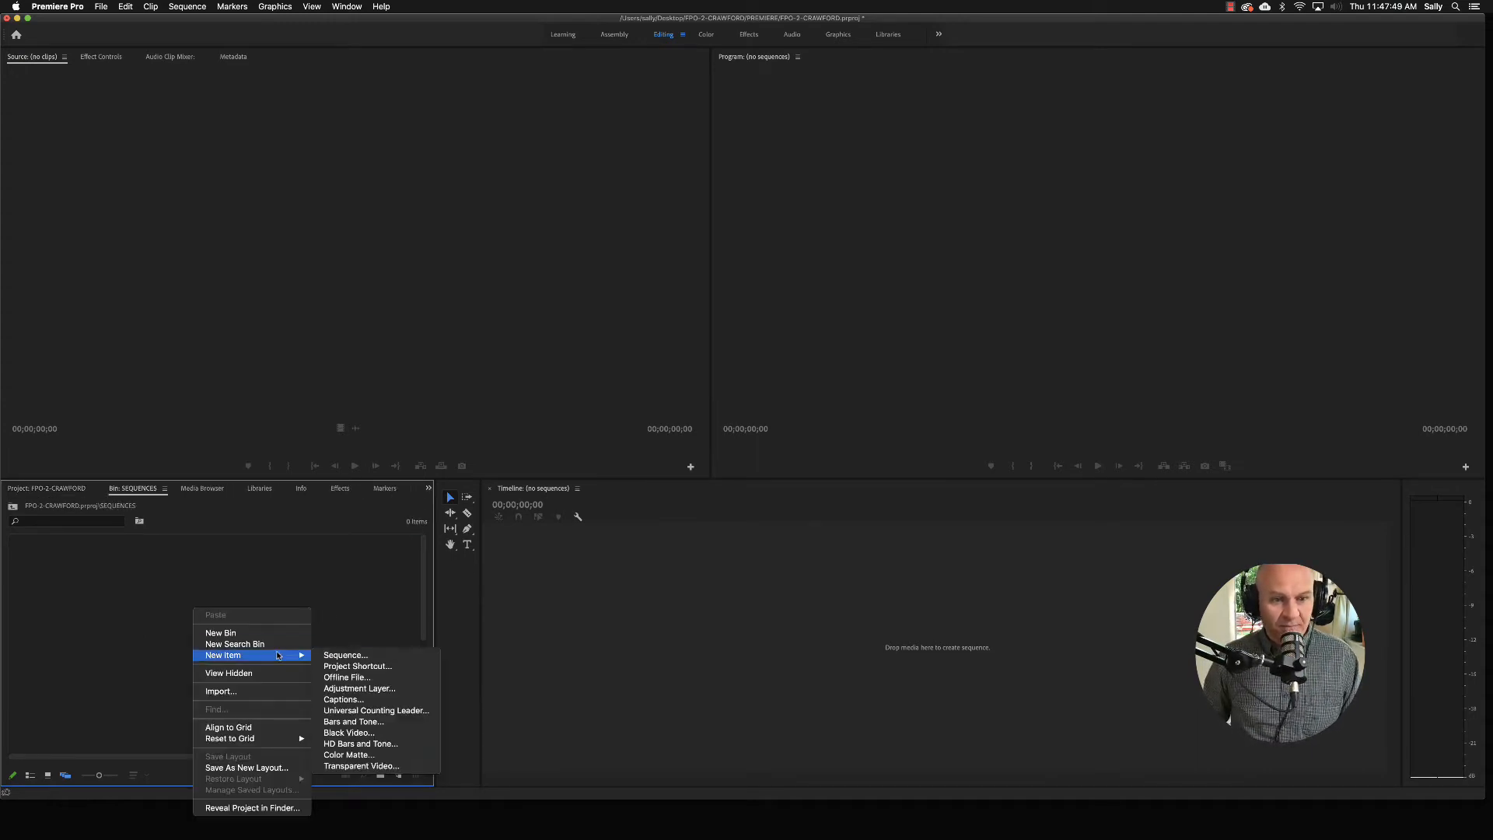
click(318, 657)
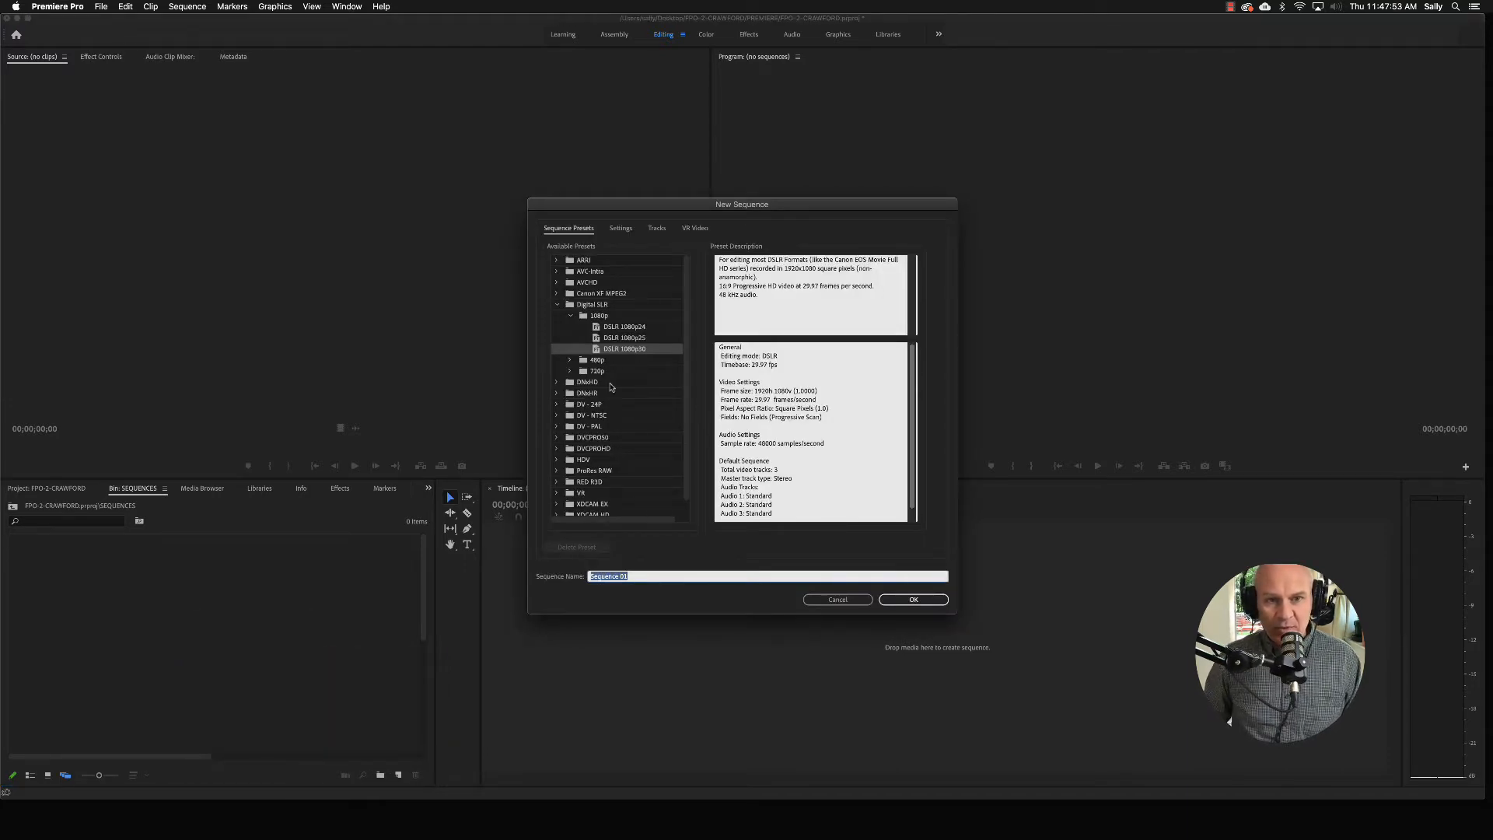
click(919, 599)
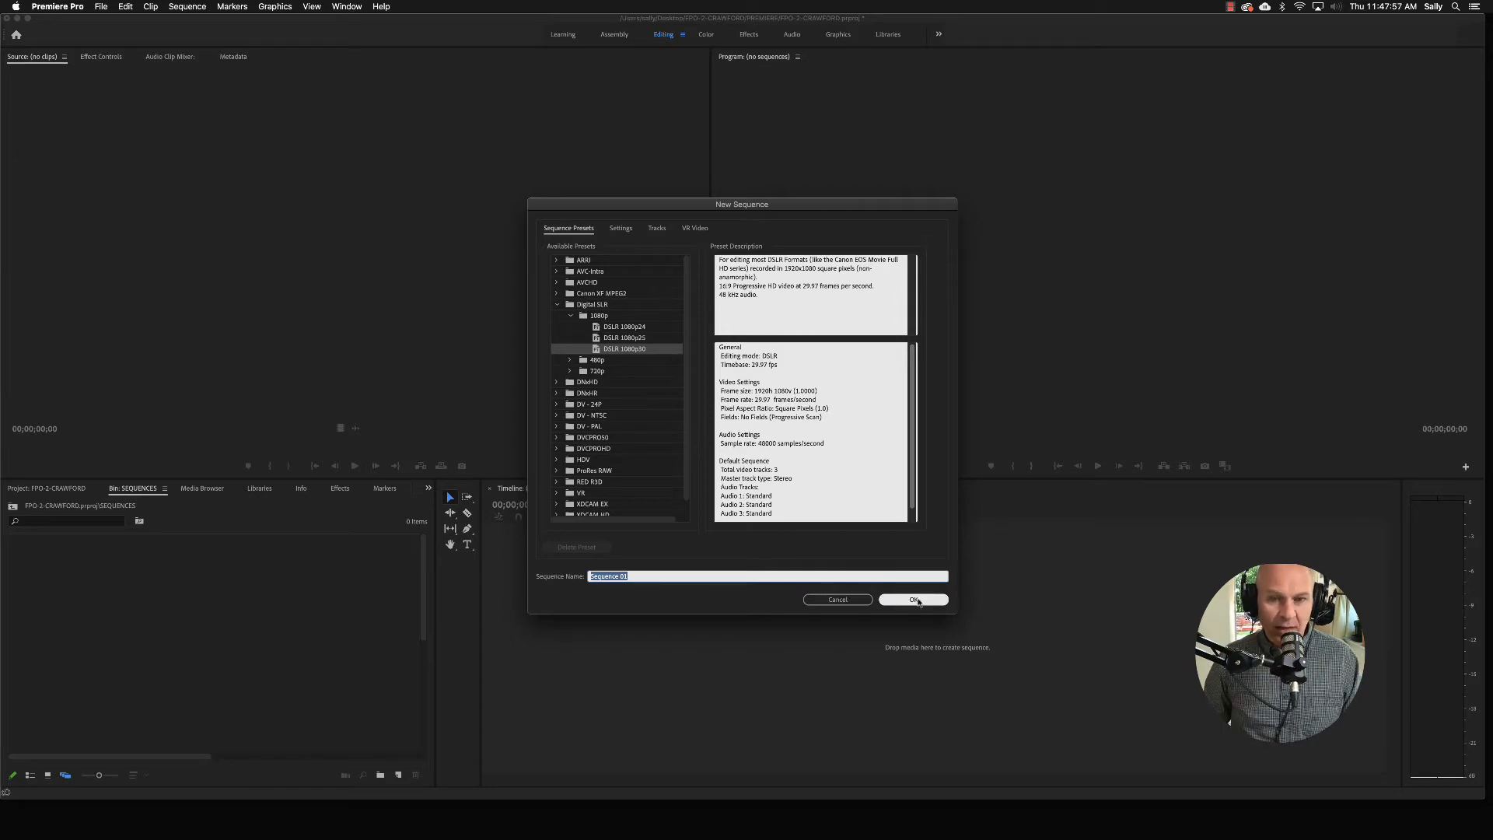
text(RC)
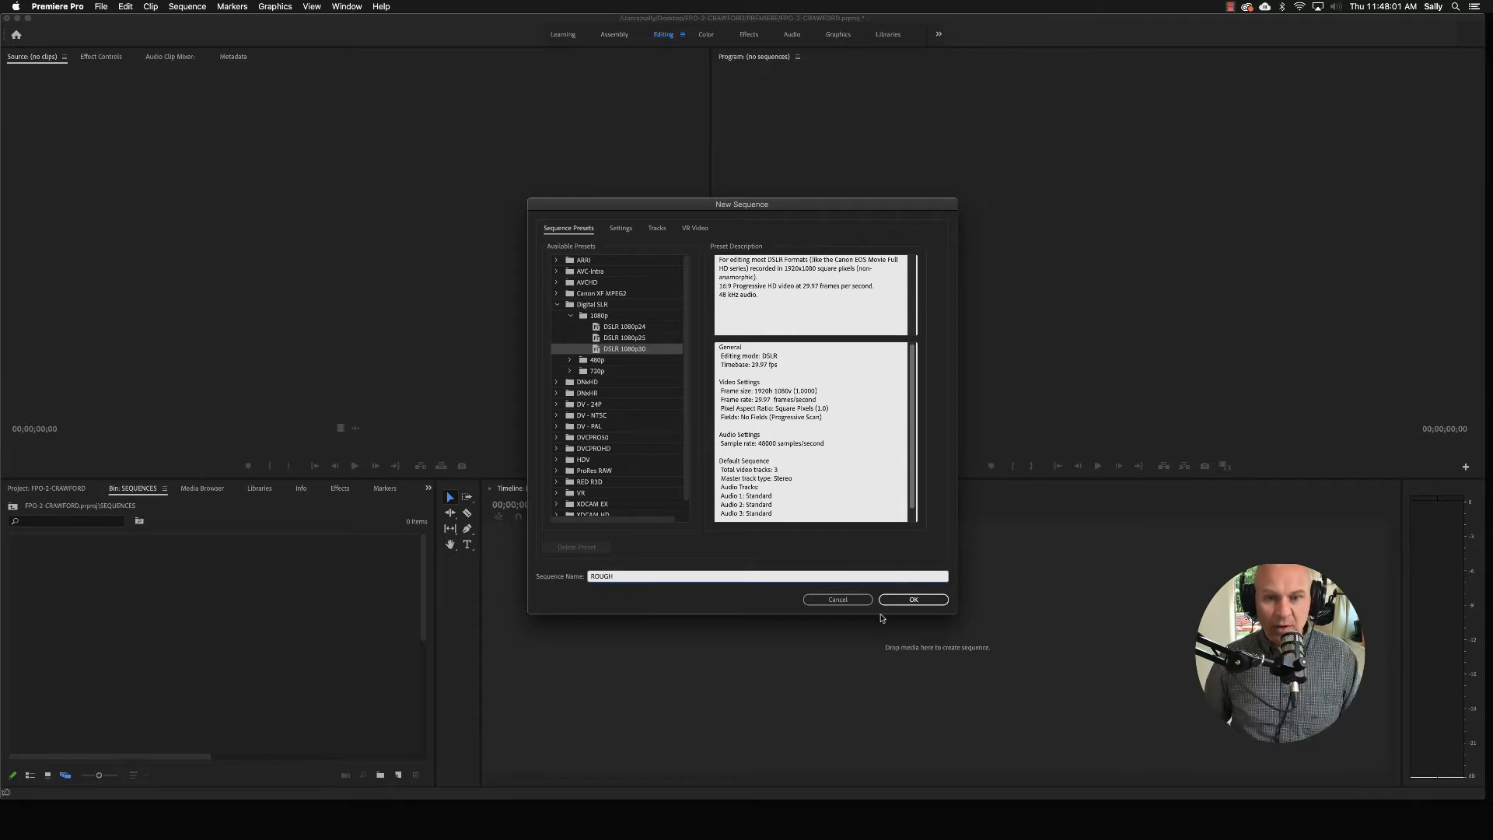
click(895, 599)
click(327, 595)
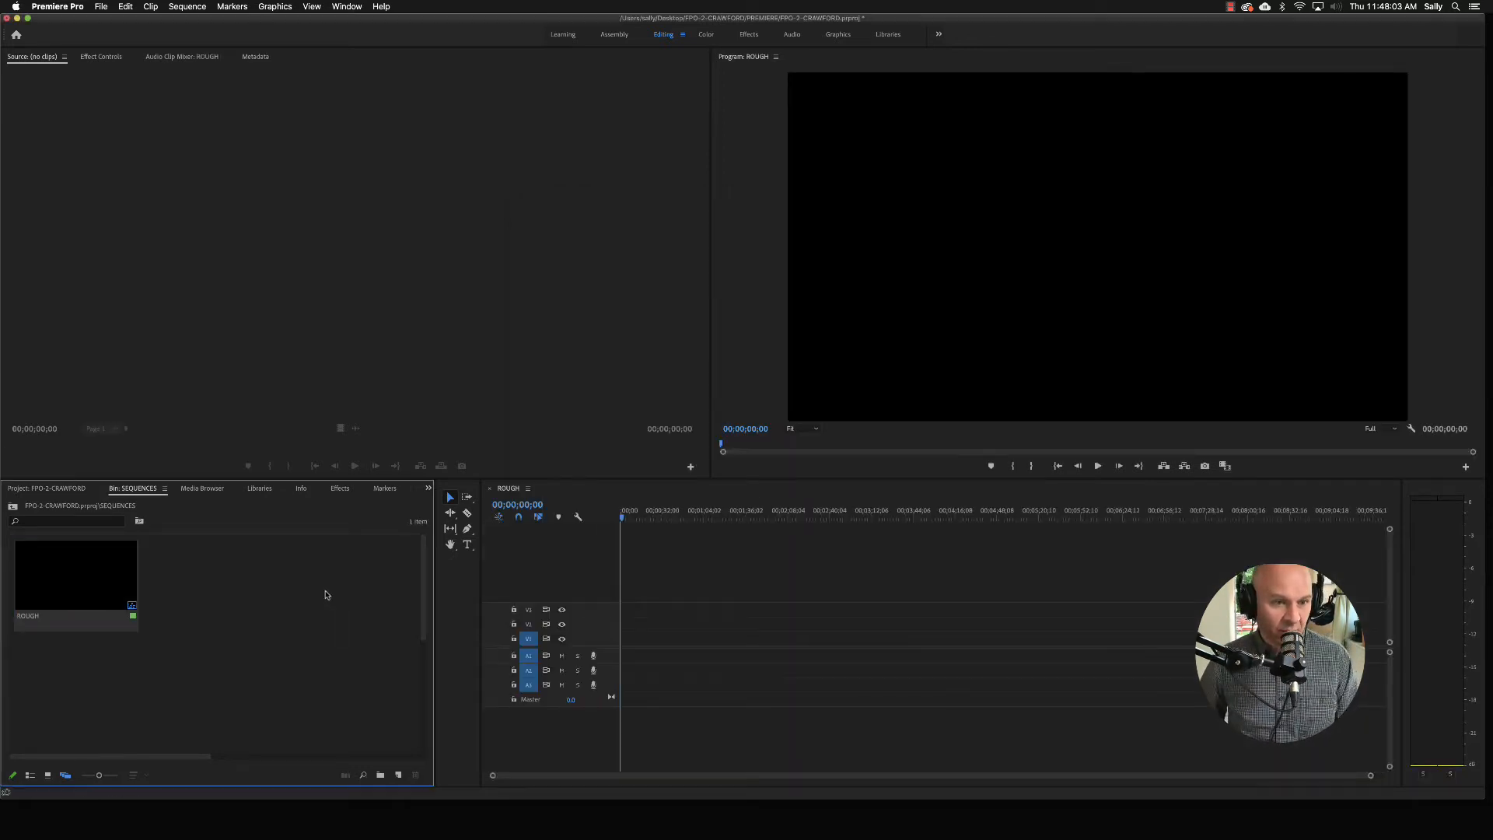
Open the SCENE 1 bin from the project root and maximize it to show all its clips
click(61, 488)
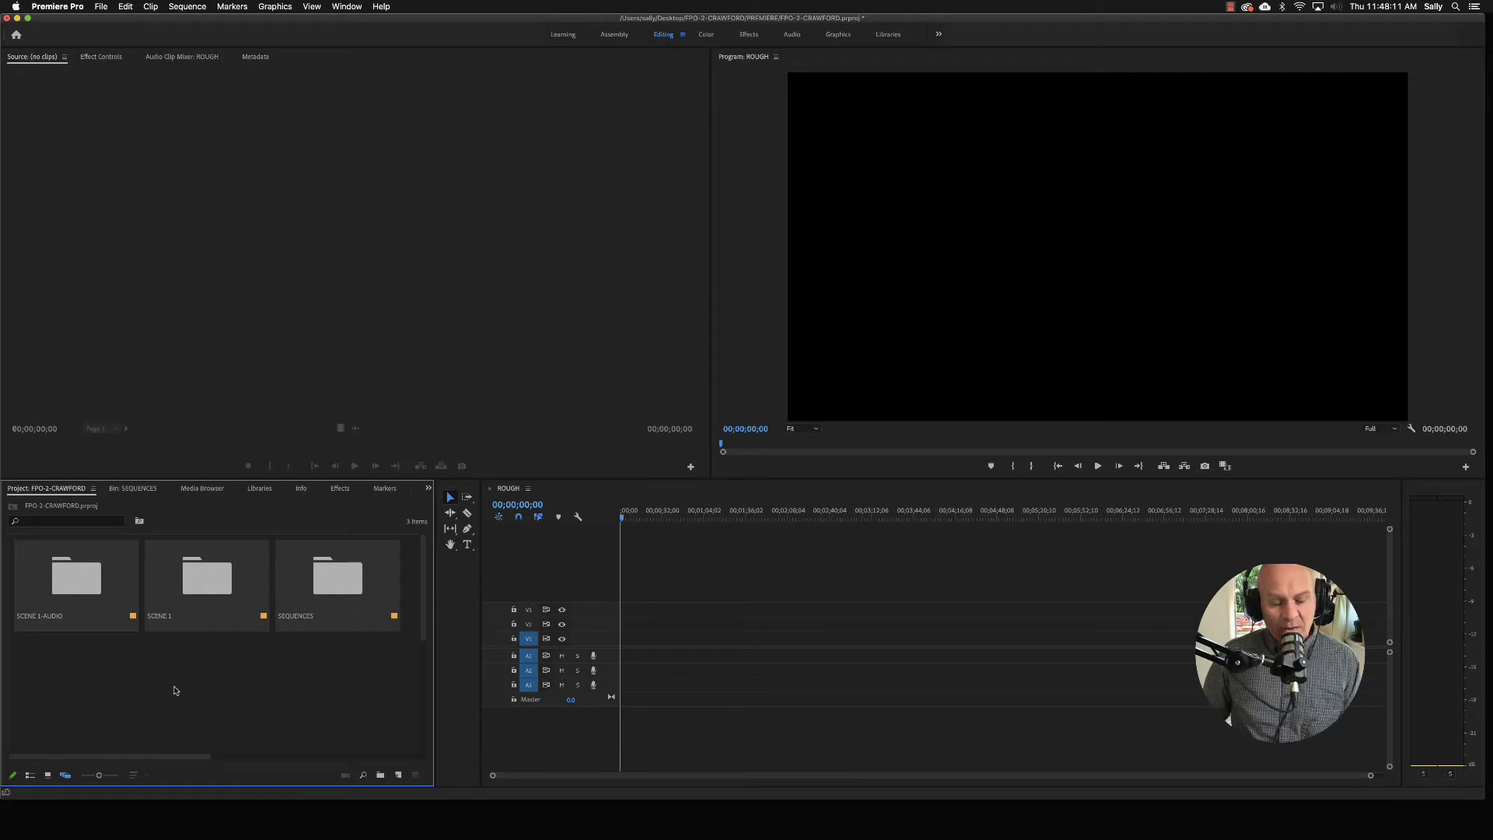
click(183, 598)
double_click(182, 590)
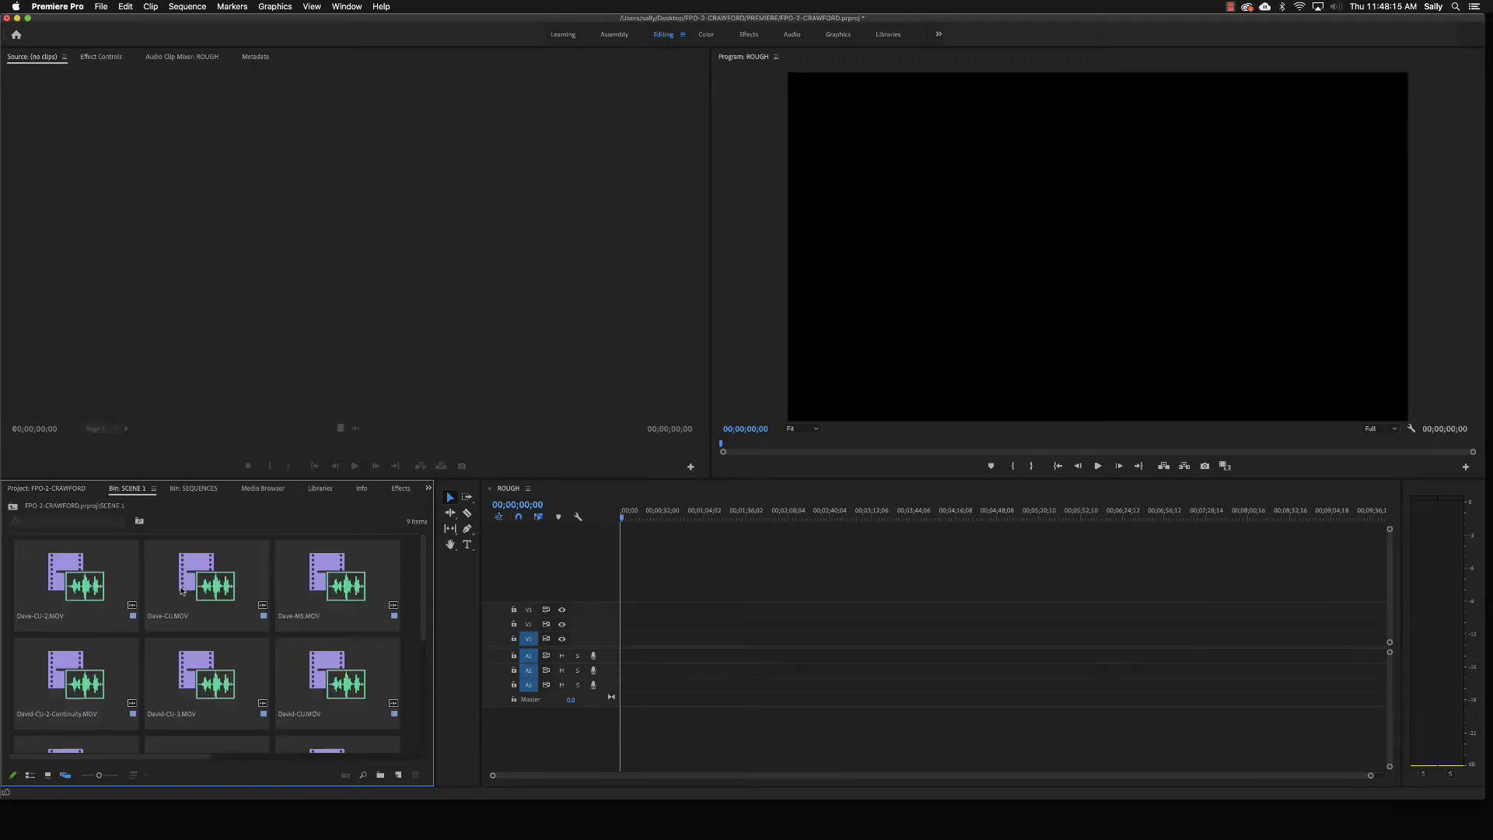
click(173, 610)
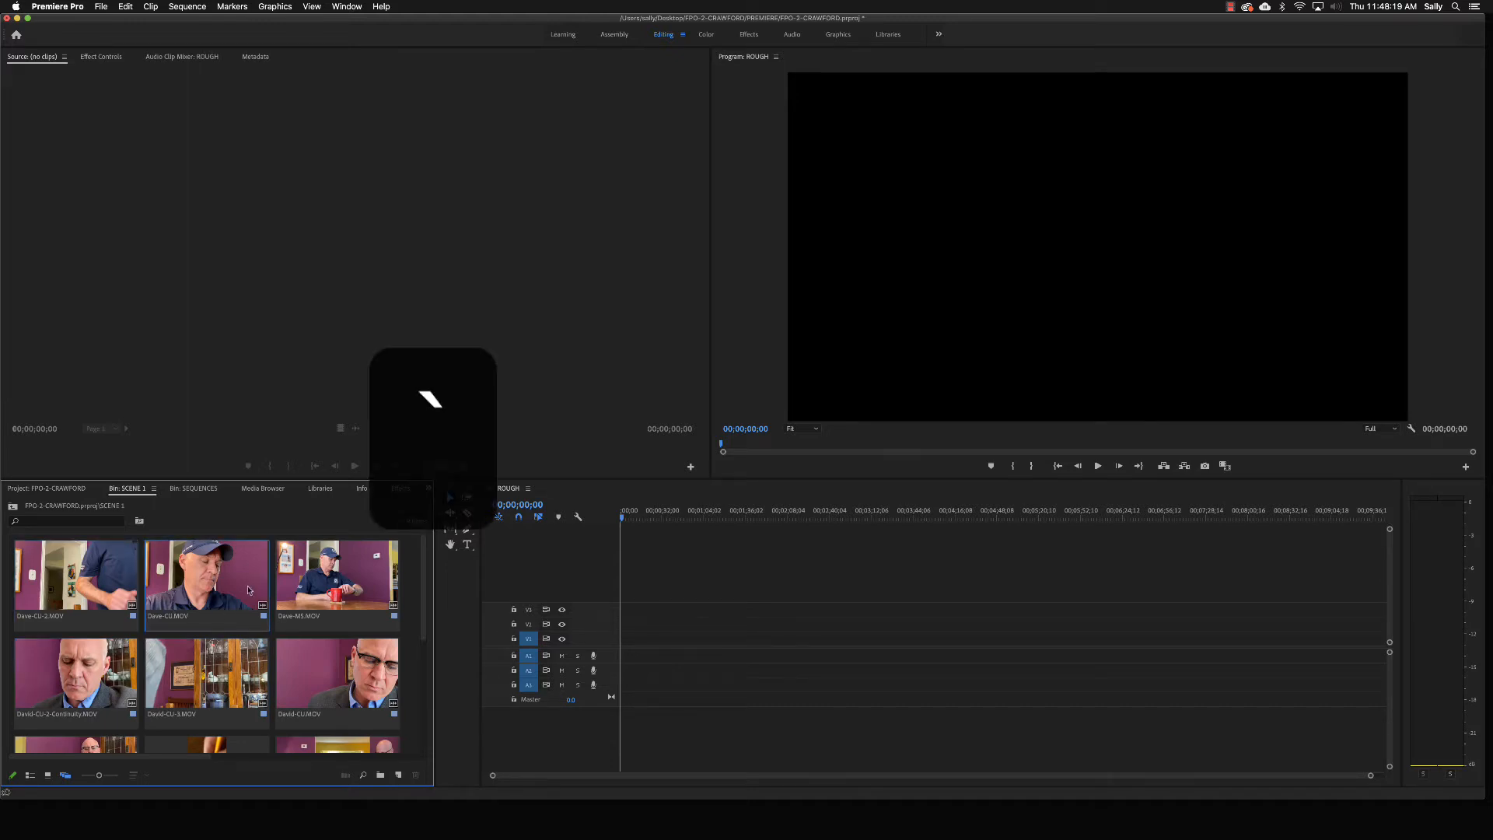
key(grave)
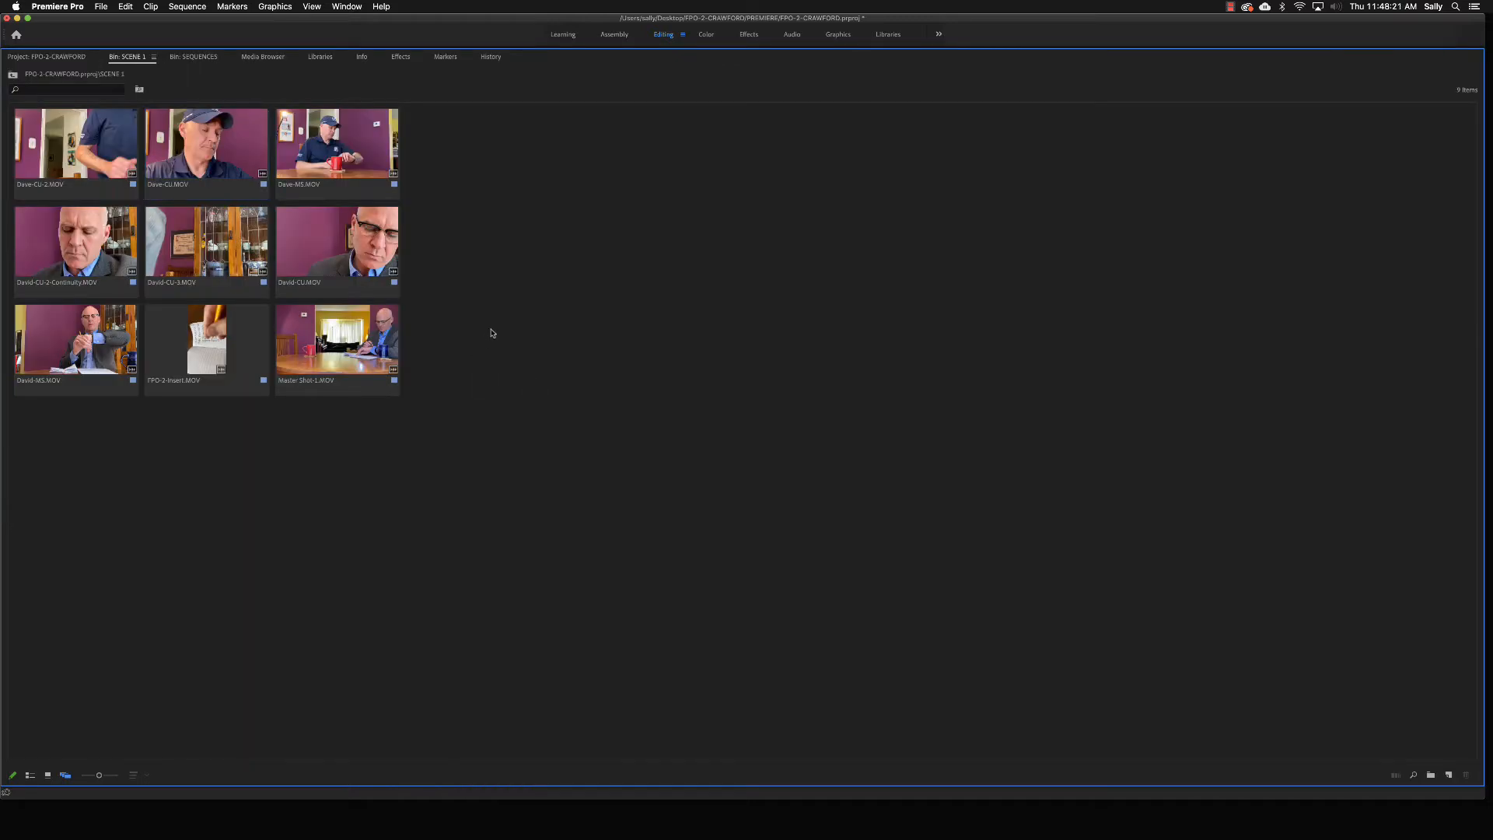
Give the three clips in the first row of the SCENE 1 bin the Mango label color
drag(469, 142, 76, 165)
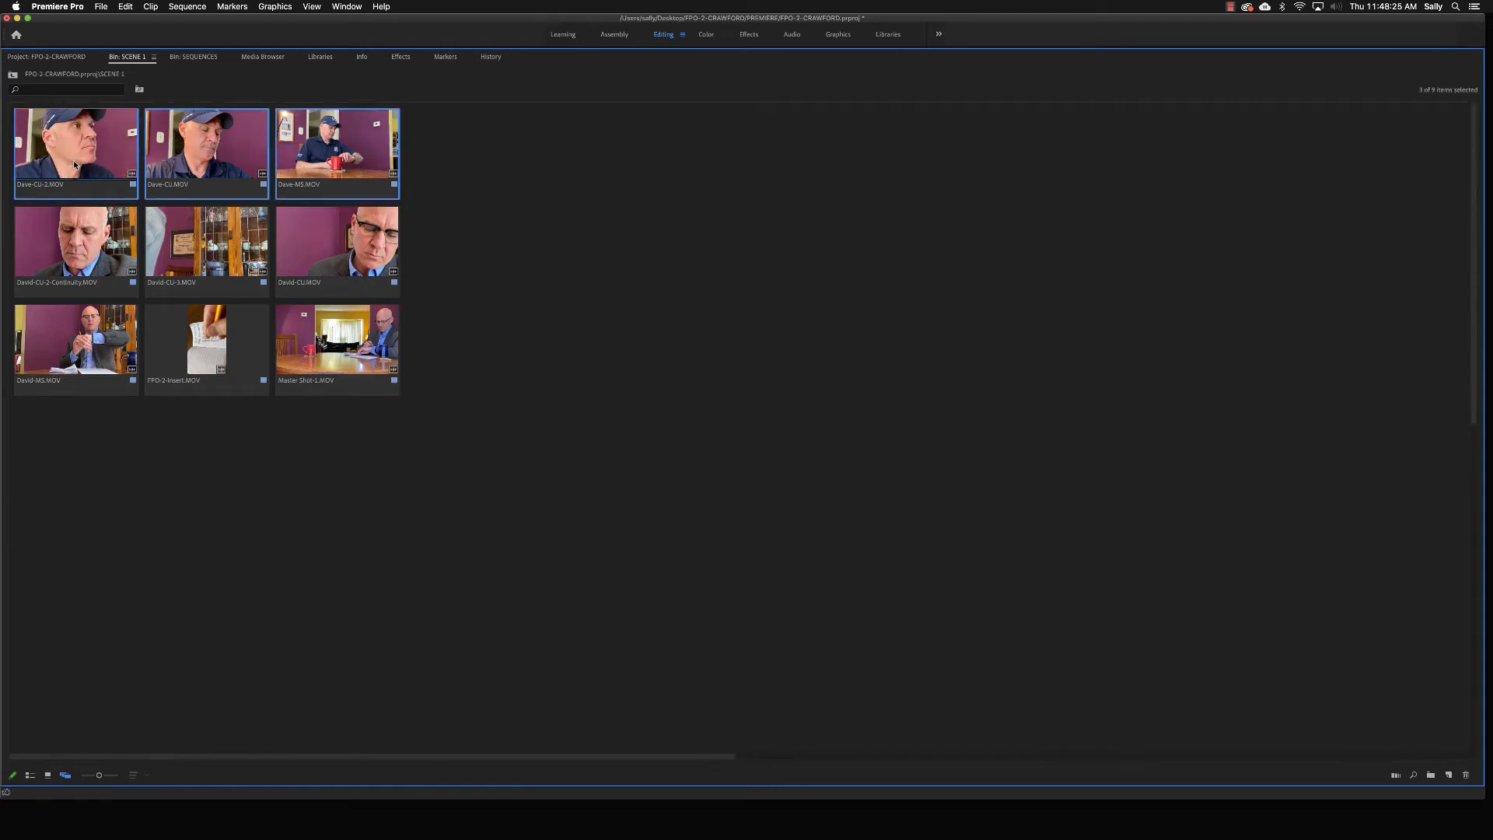
right_click(76, 165)
mouse_move(196, 568)
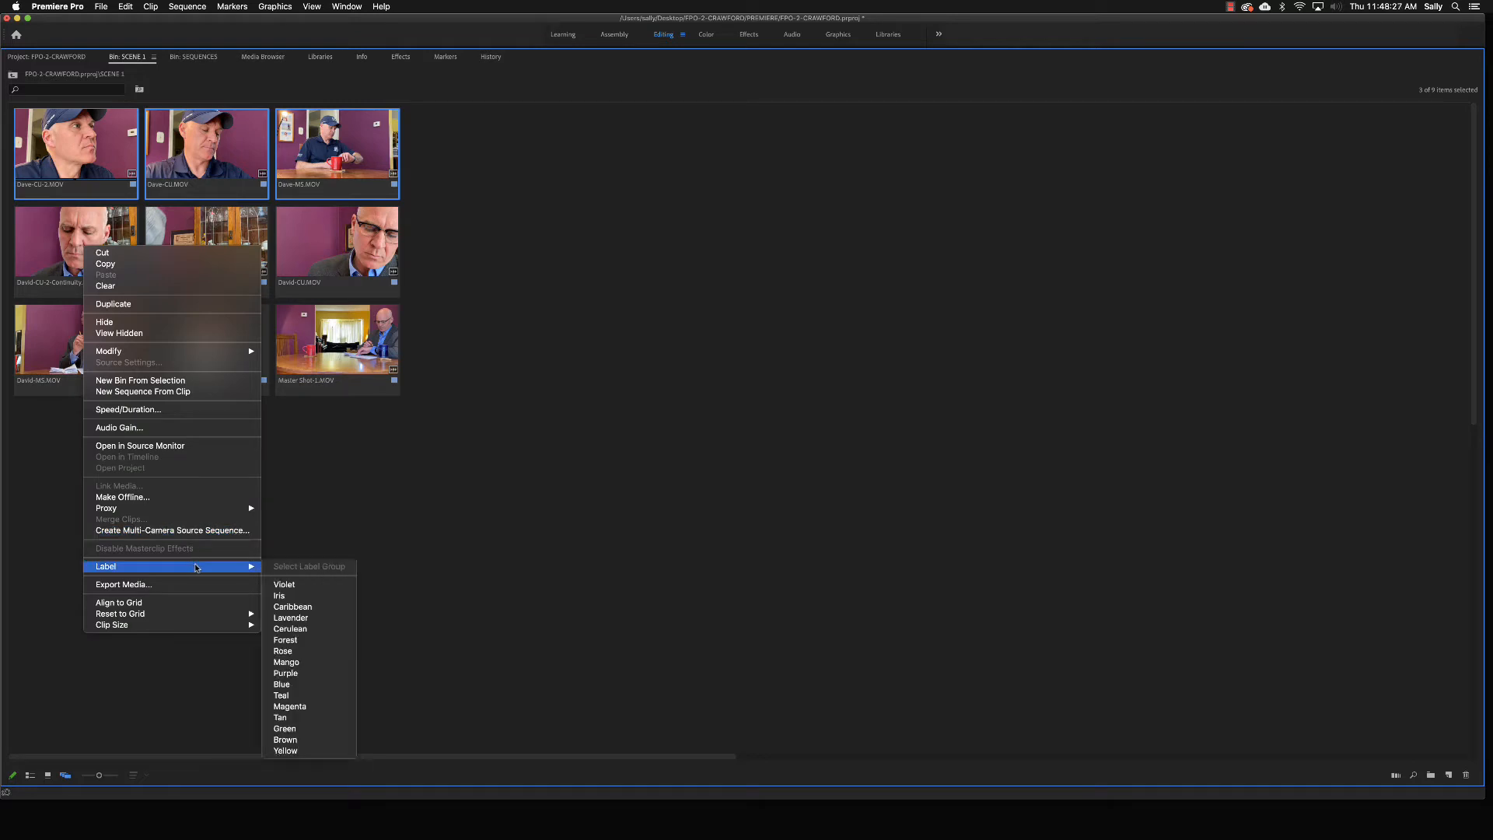
click(303, 662)
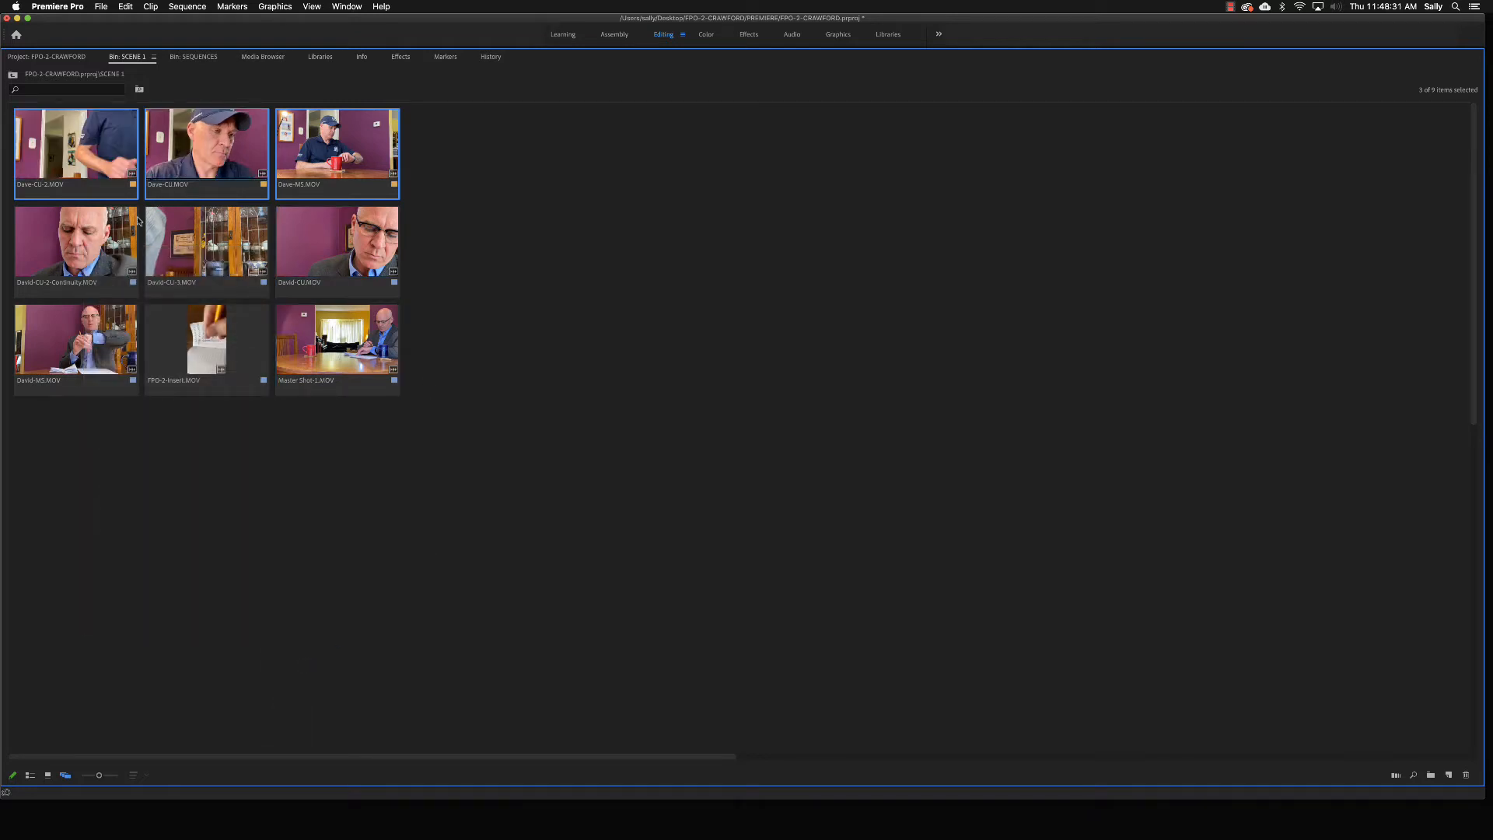
Apply the Rose label to the three second-row clips and the first clip in the third row
drag(470, 250, 52, 257)
right_click(54, 257)
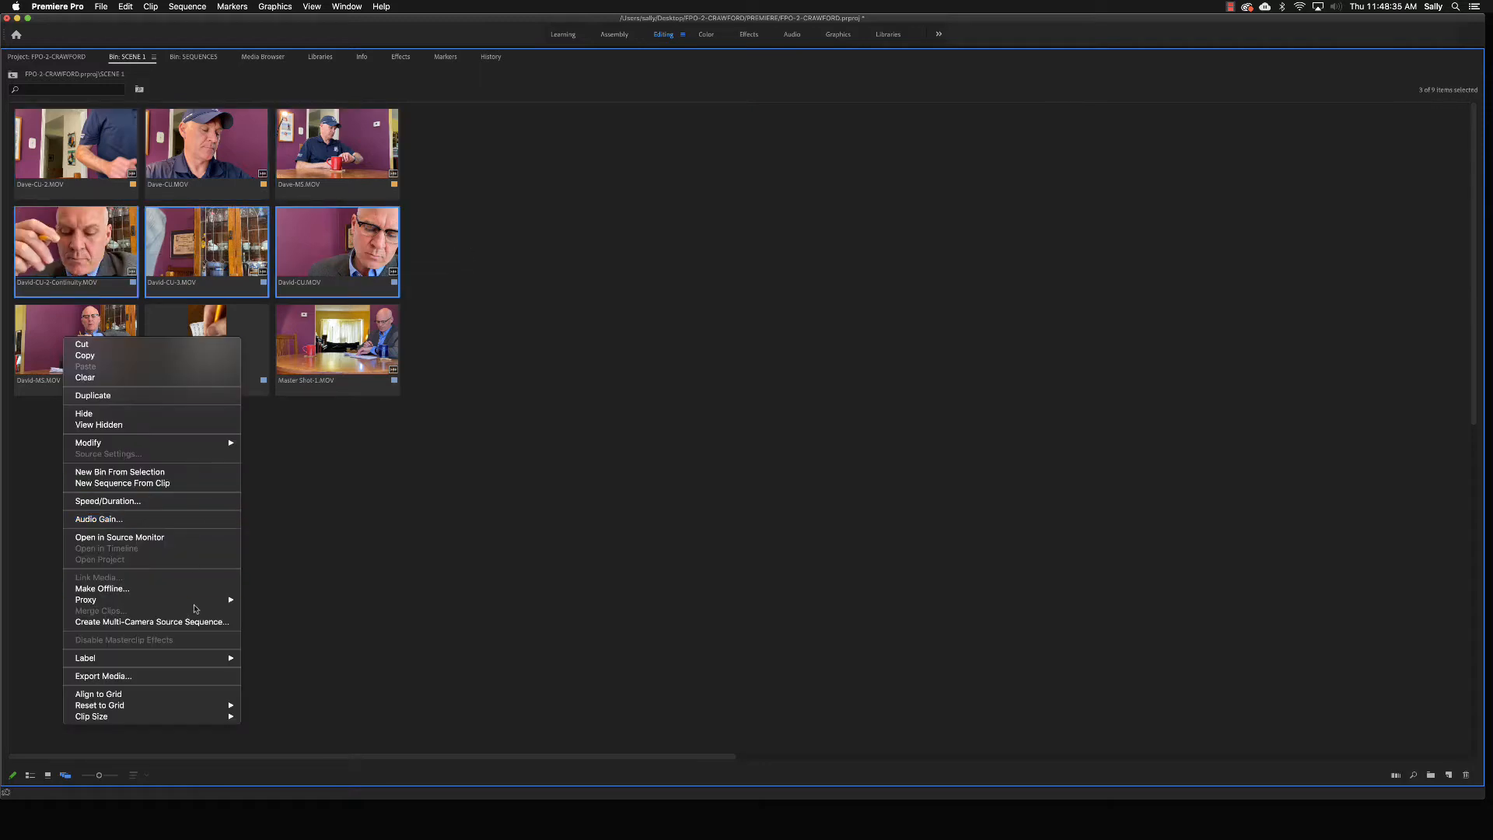
mouse_move(224, 662)
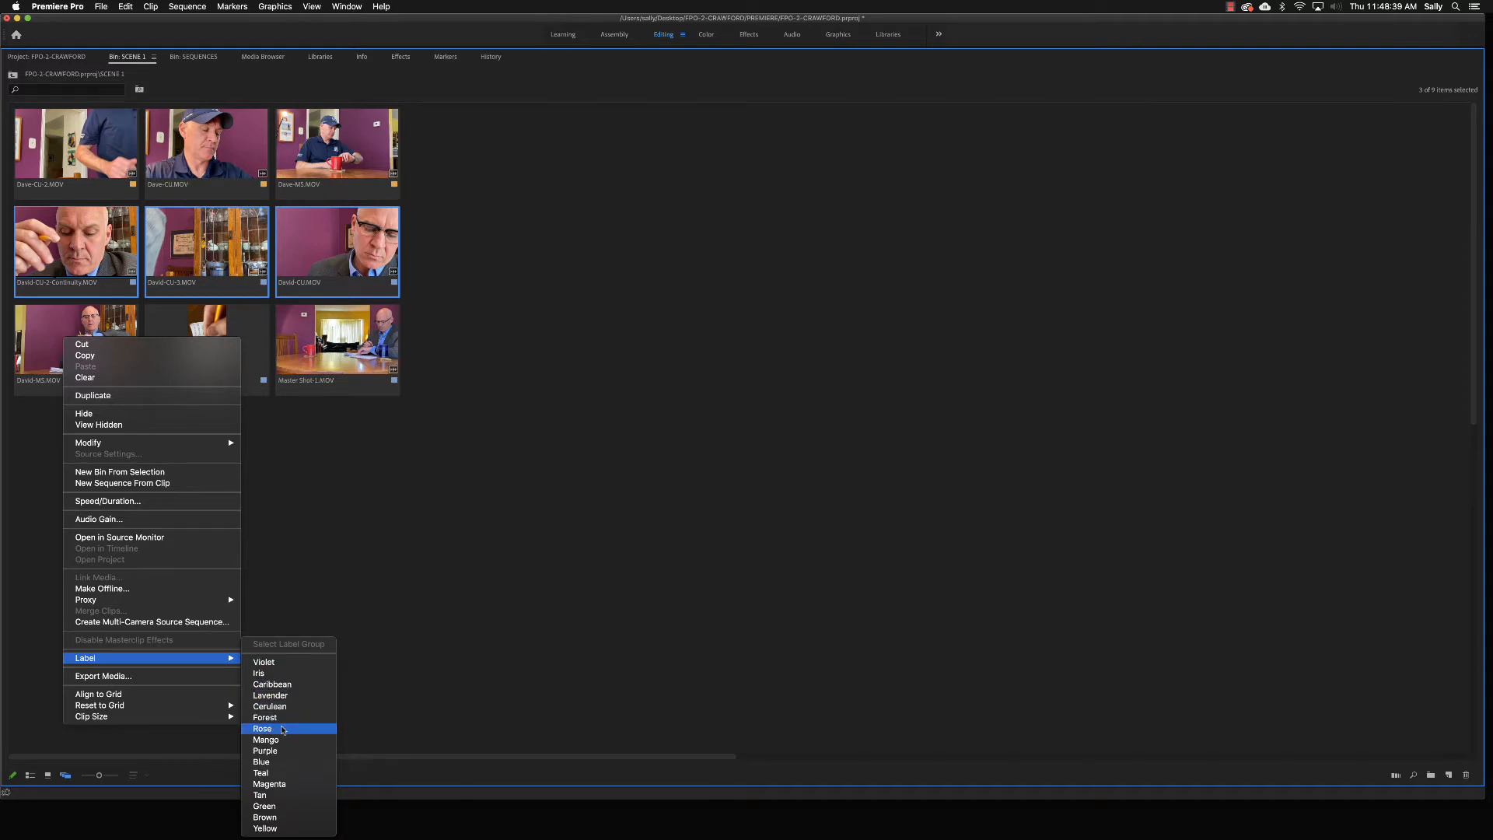
click(282, 729)
click(46, 347)
right_click(46, 347)
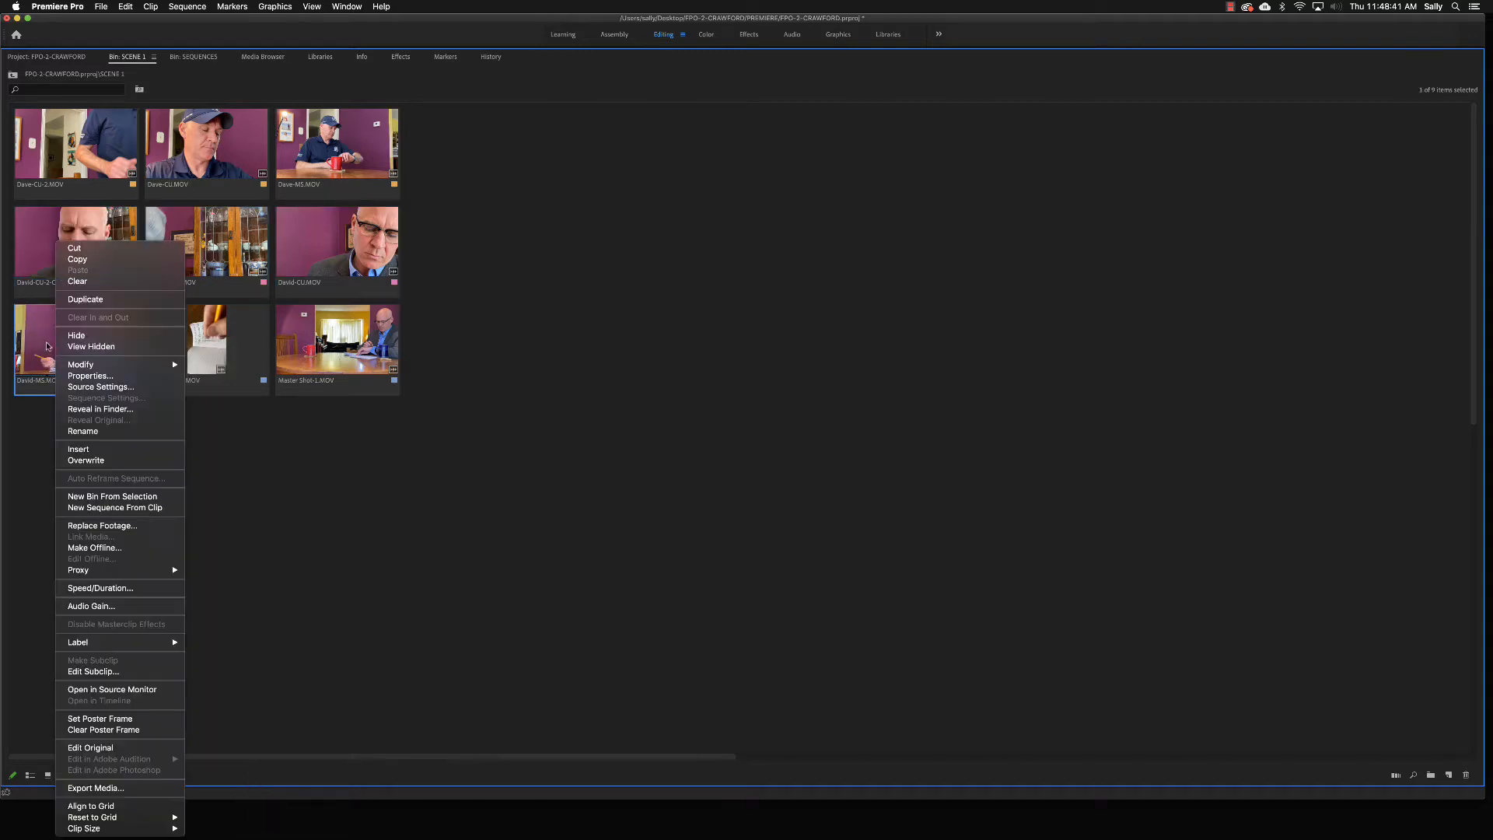
mouse_move(164, 644)
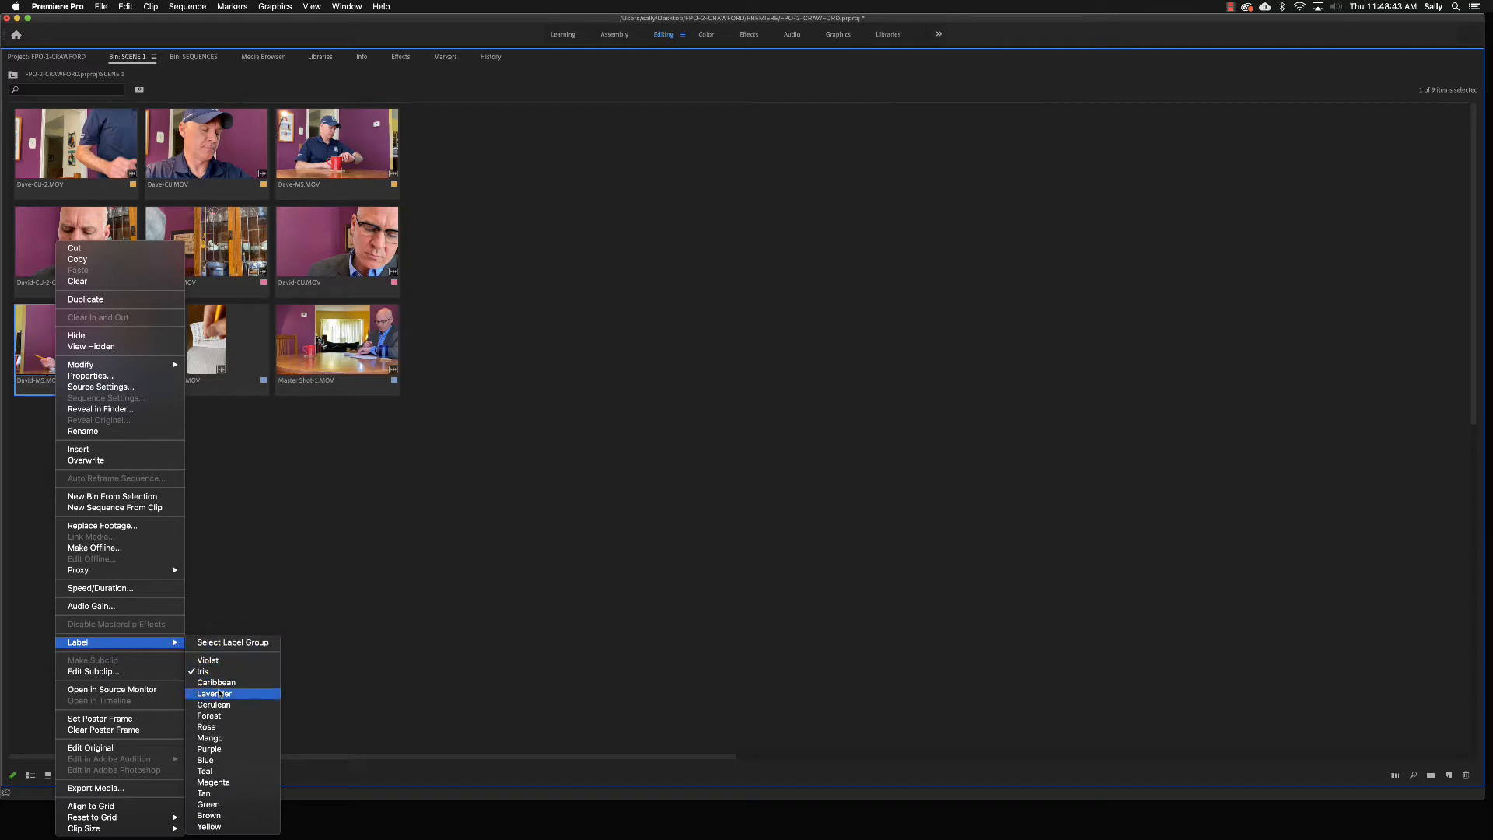
click(221, 733)
click(170, 320)
right_click(182, 336)
click(417, 493)
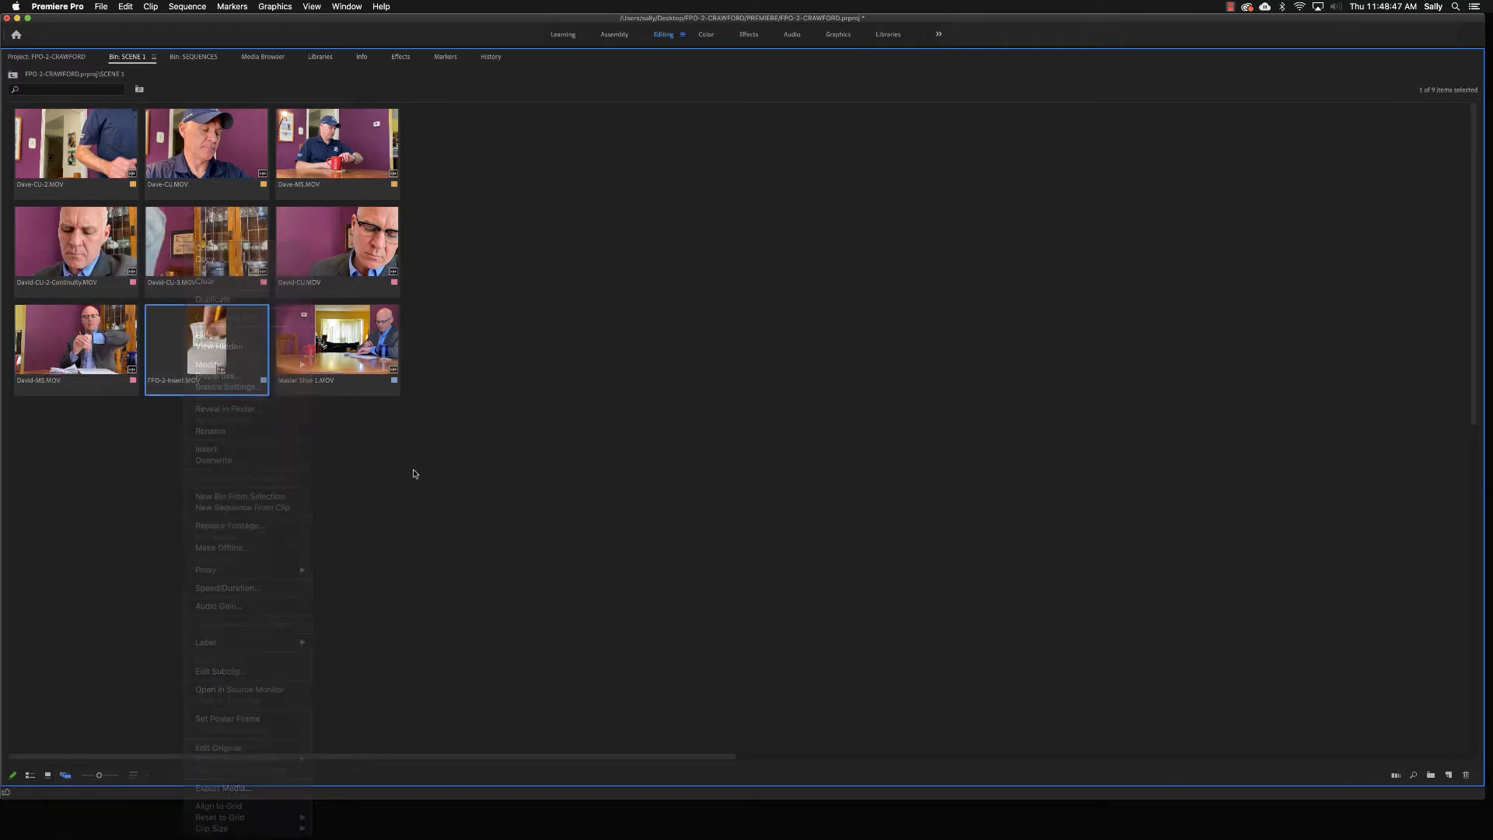
Set the label color of Master Shot-1.MOV to Blue
right_click(348, 355)
mouse_move(448, 642)
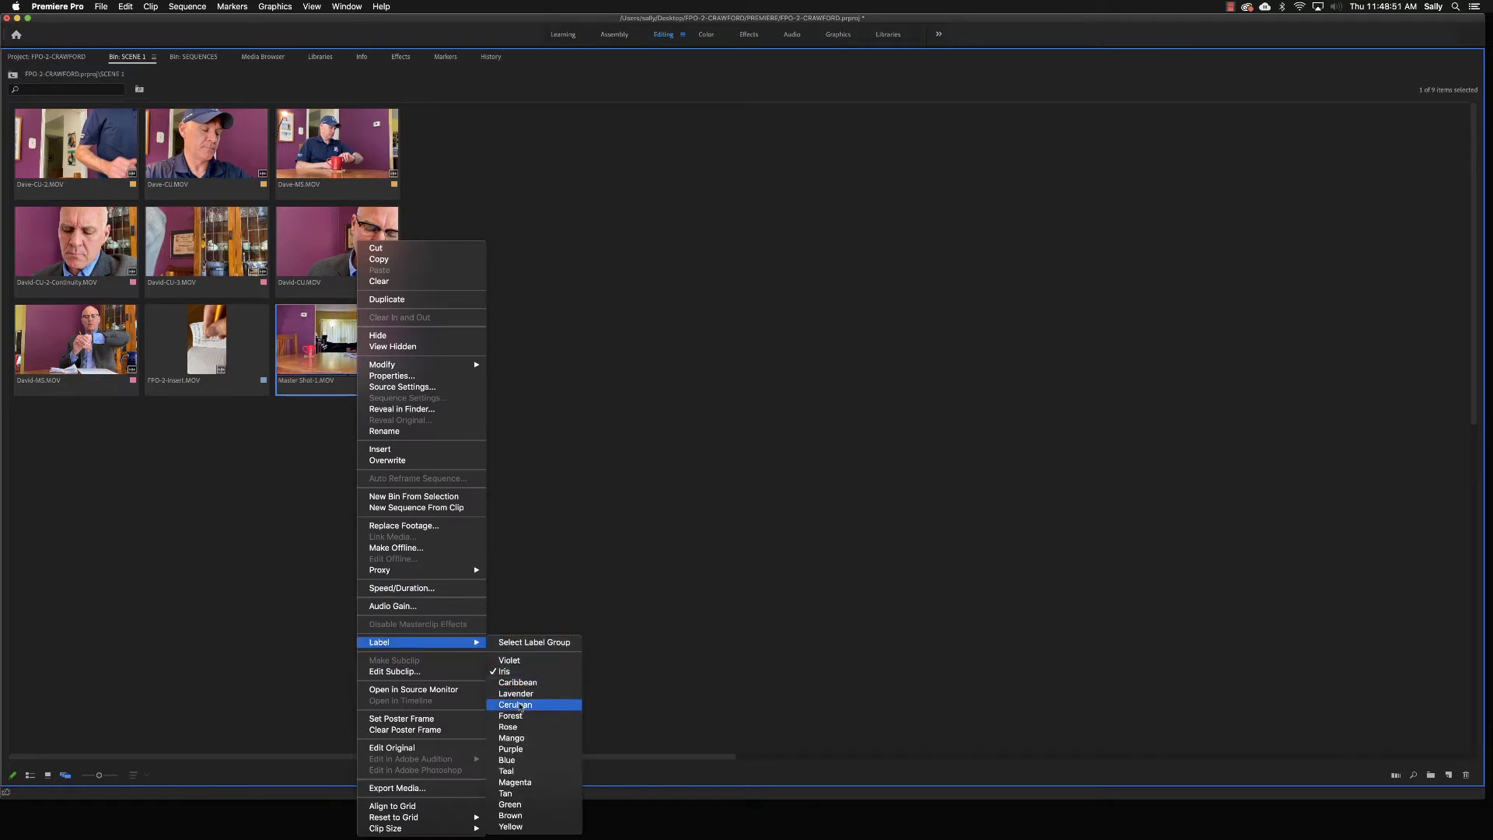
click(521, 760)
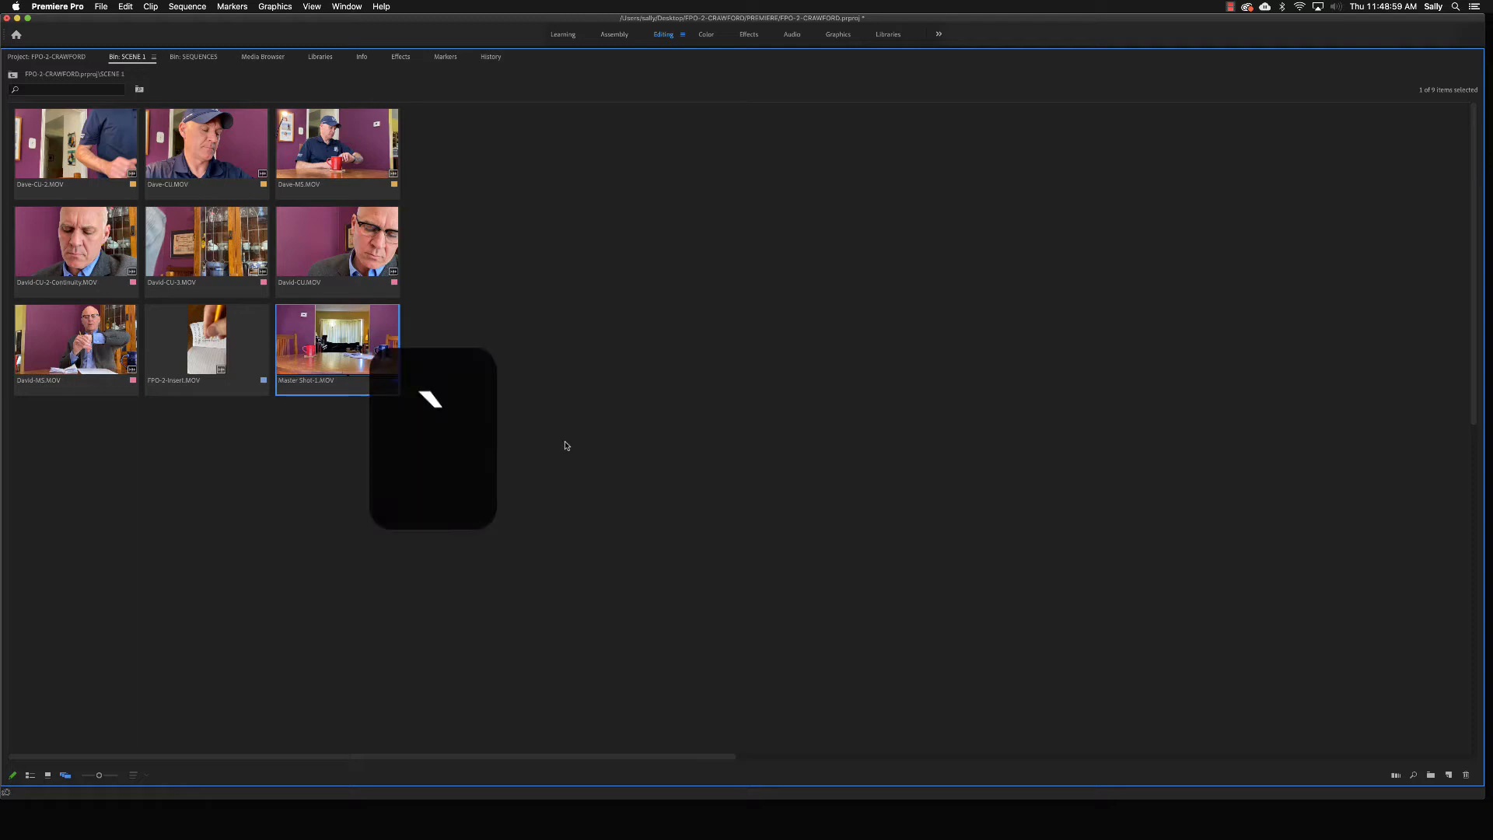
Restore the normal panel layout and open Master Shot-1.MOV from the SCENE 1 bin in the Source Monitor
key(grave)
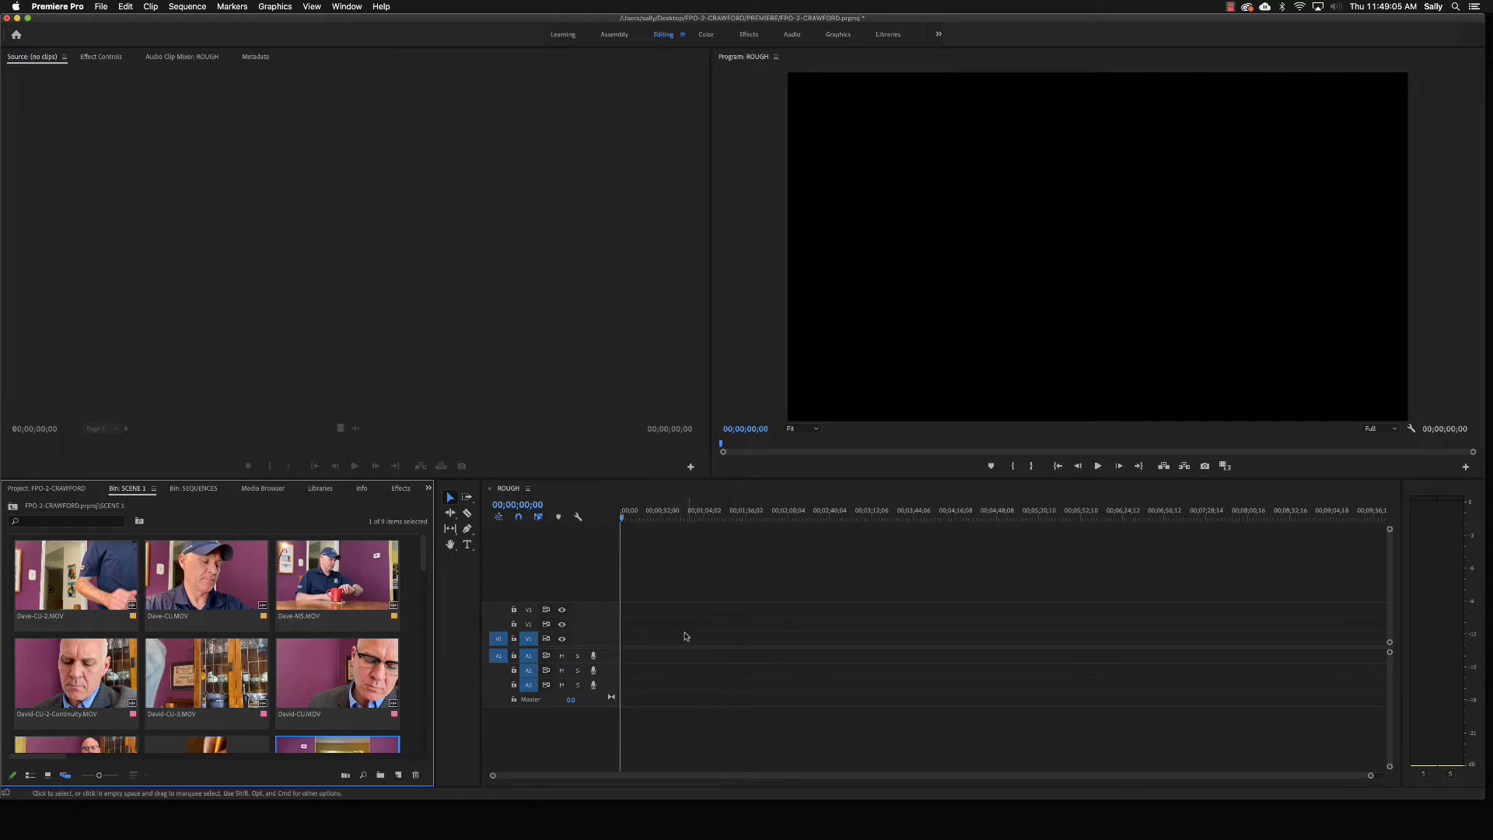
scroll(327, 646, down, 5)
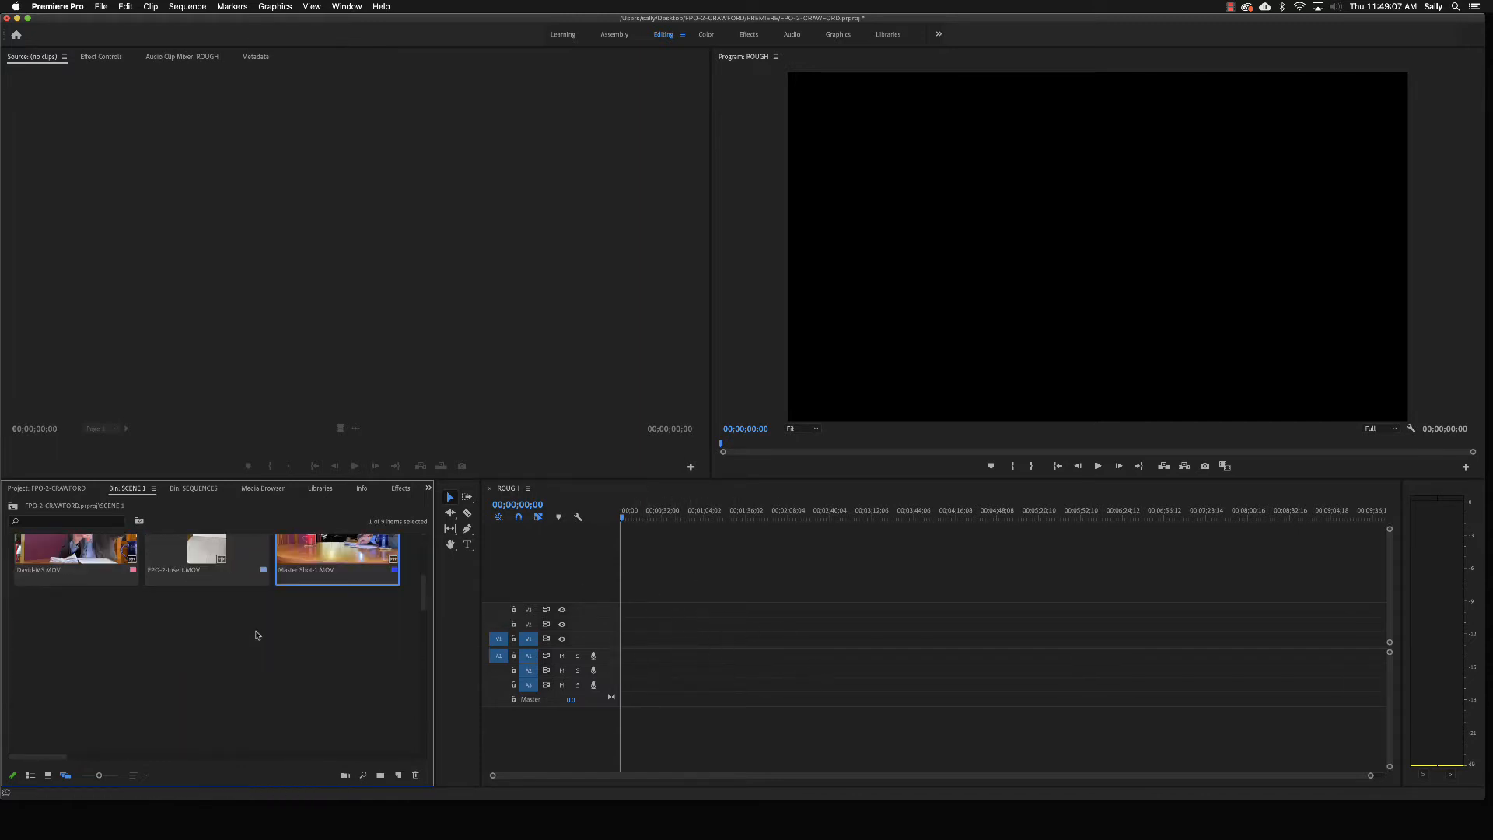
scroll(324, 651, up, 2)
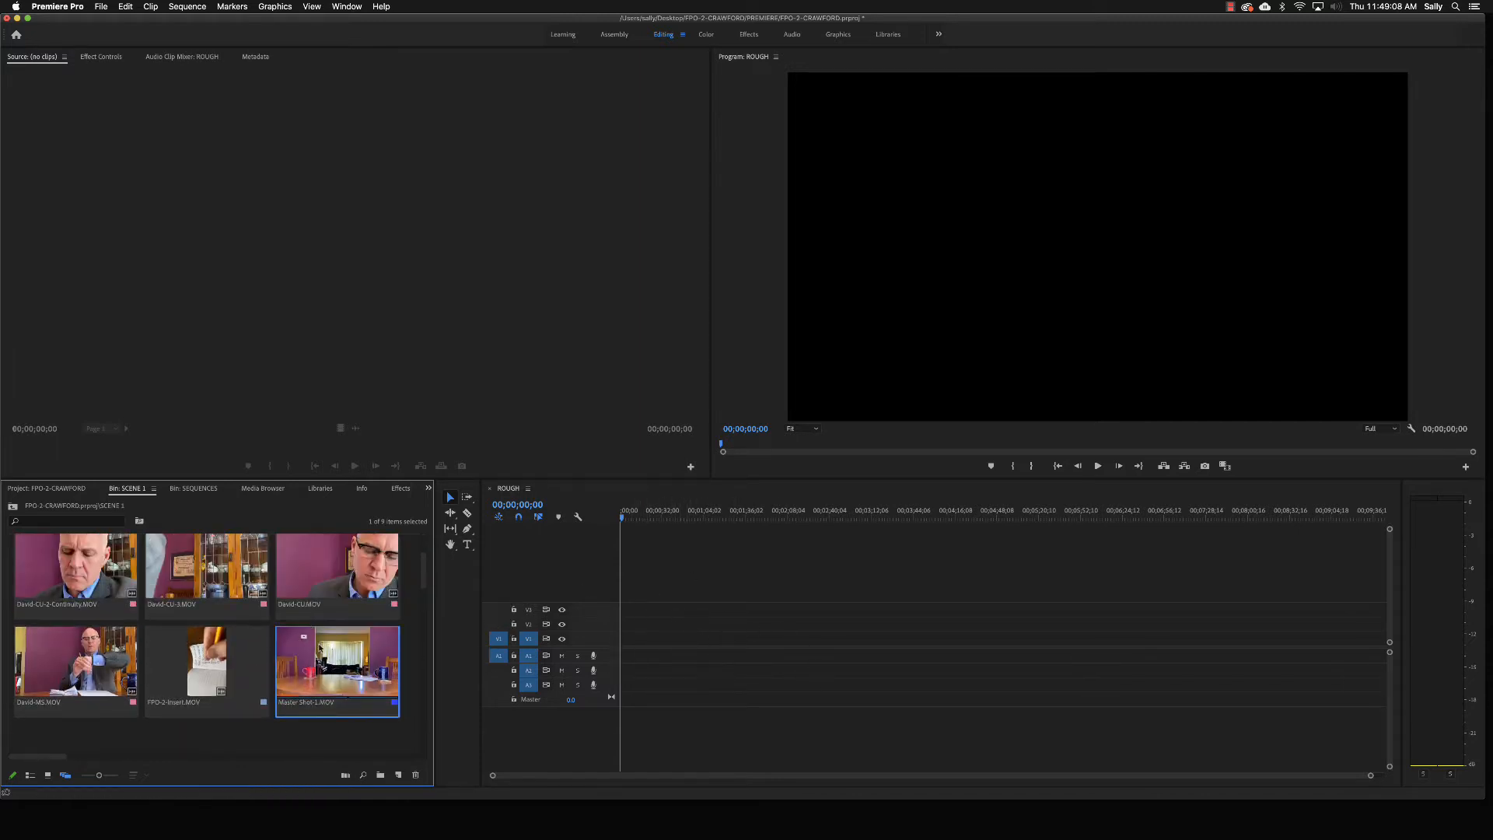
double_click(350, 674)
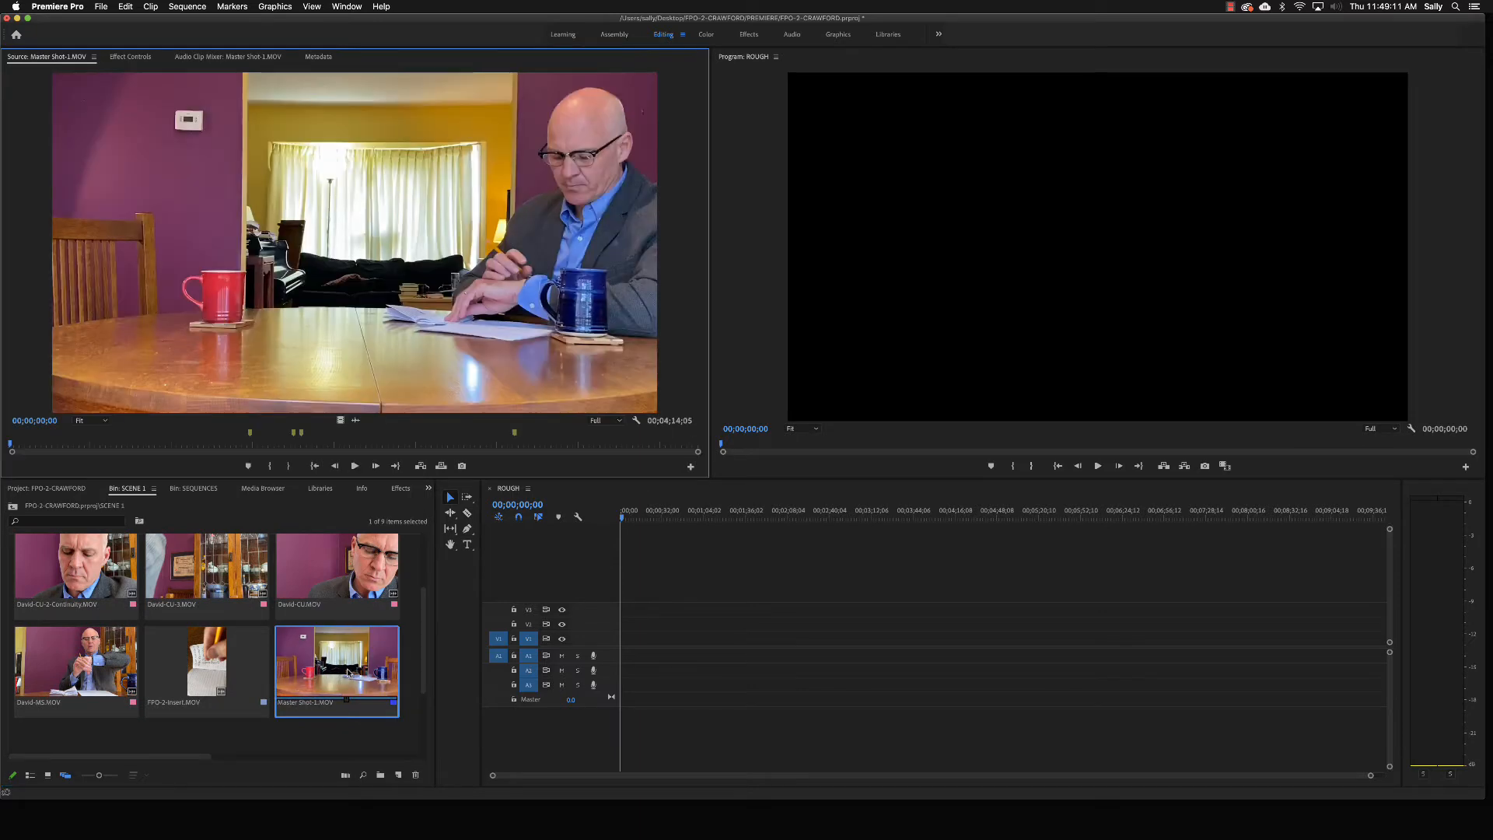
Mark a range of the master shot ending at 00;02;00;22 and place it at the start of V1, keeping the existing sequence settings
mouse_move(85, 442)
mouse_down()
mouse_move(6, 450)
mouse_move(462, 459)
mouse_move(338, 455)
mouse_up()
key(i)
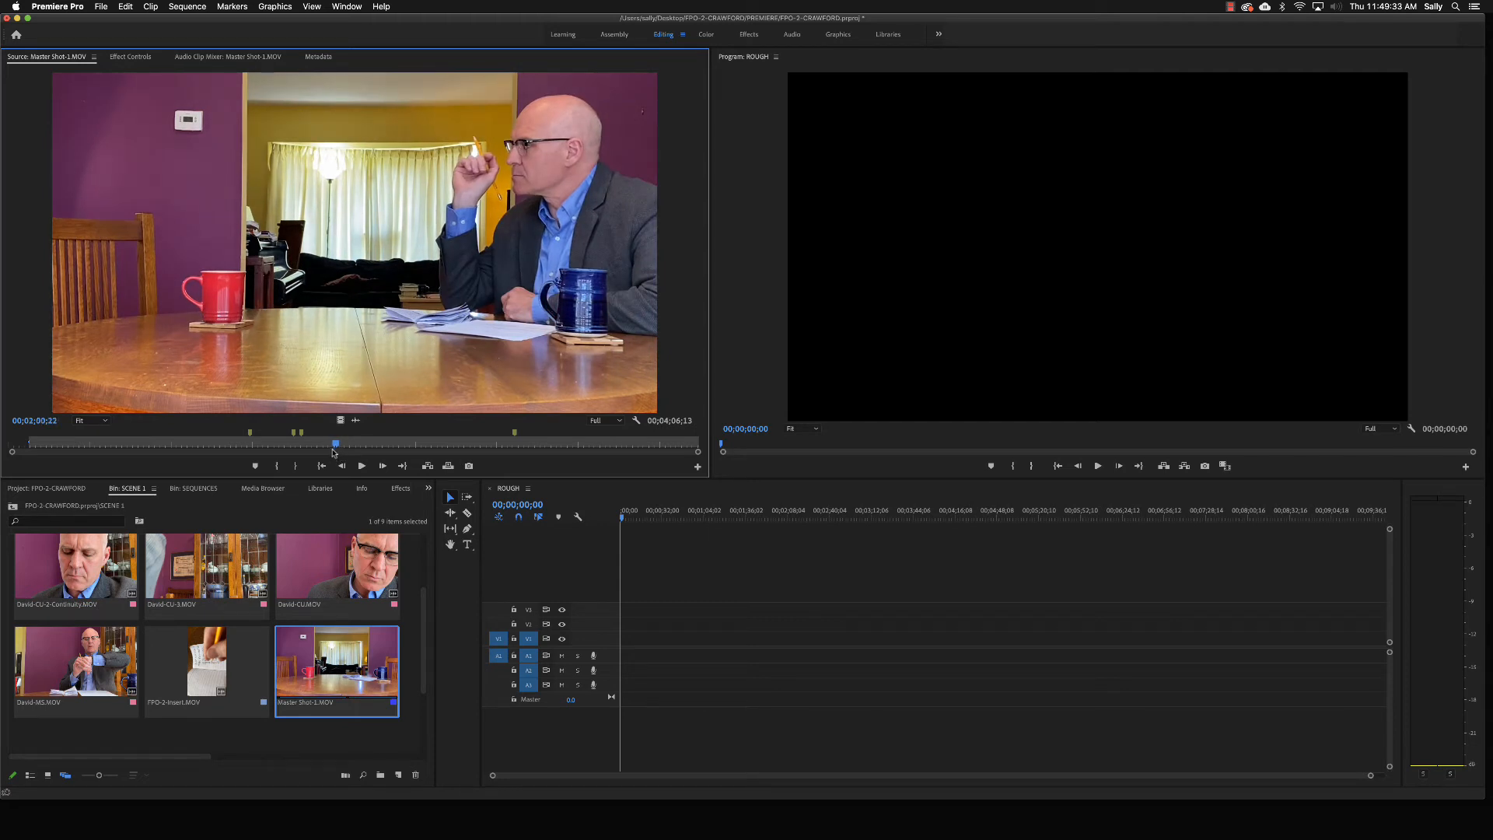
key(o)
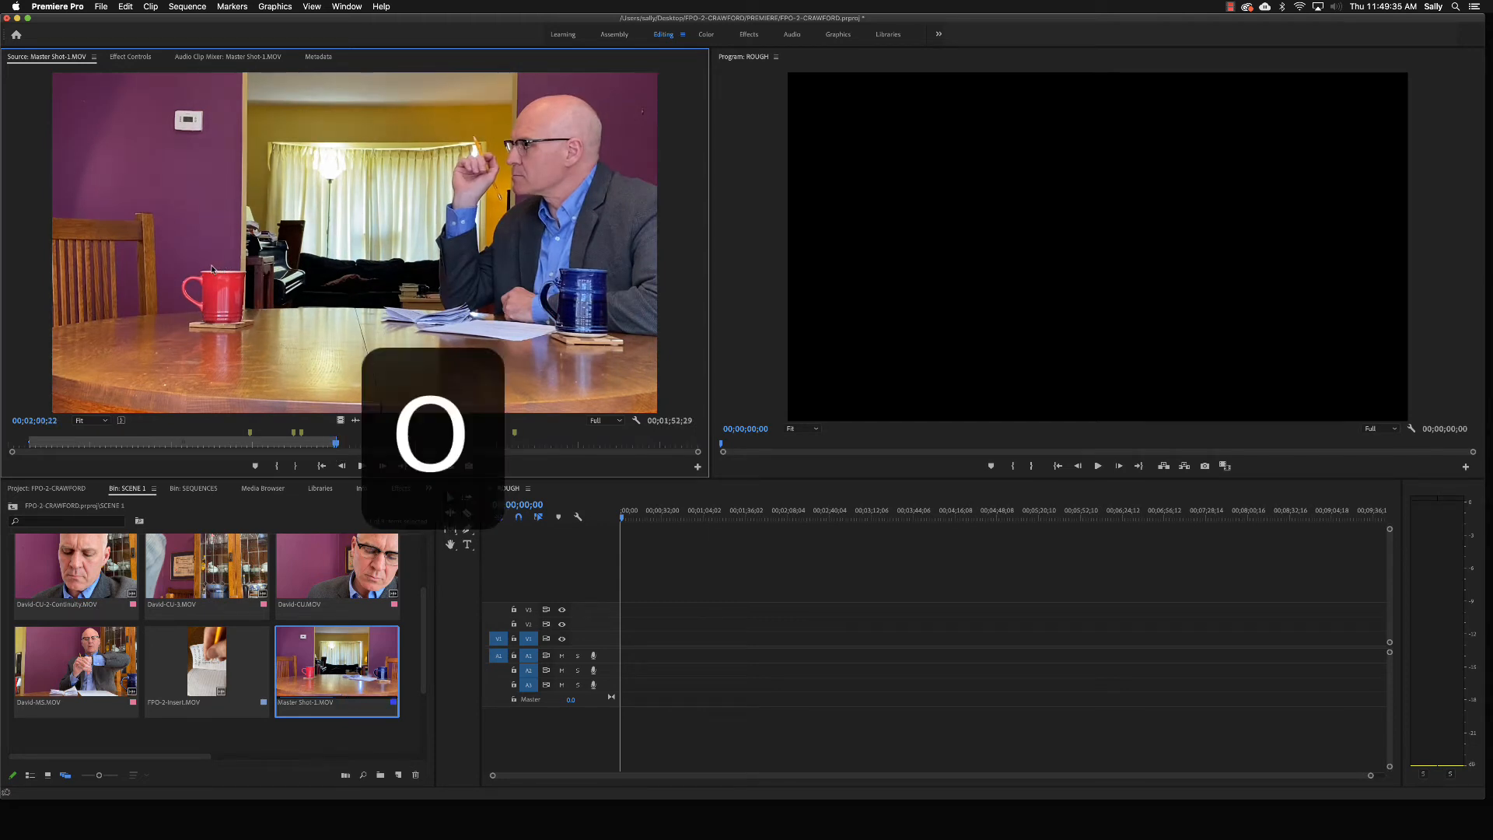
drag(208, 265, 623, 657)
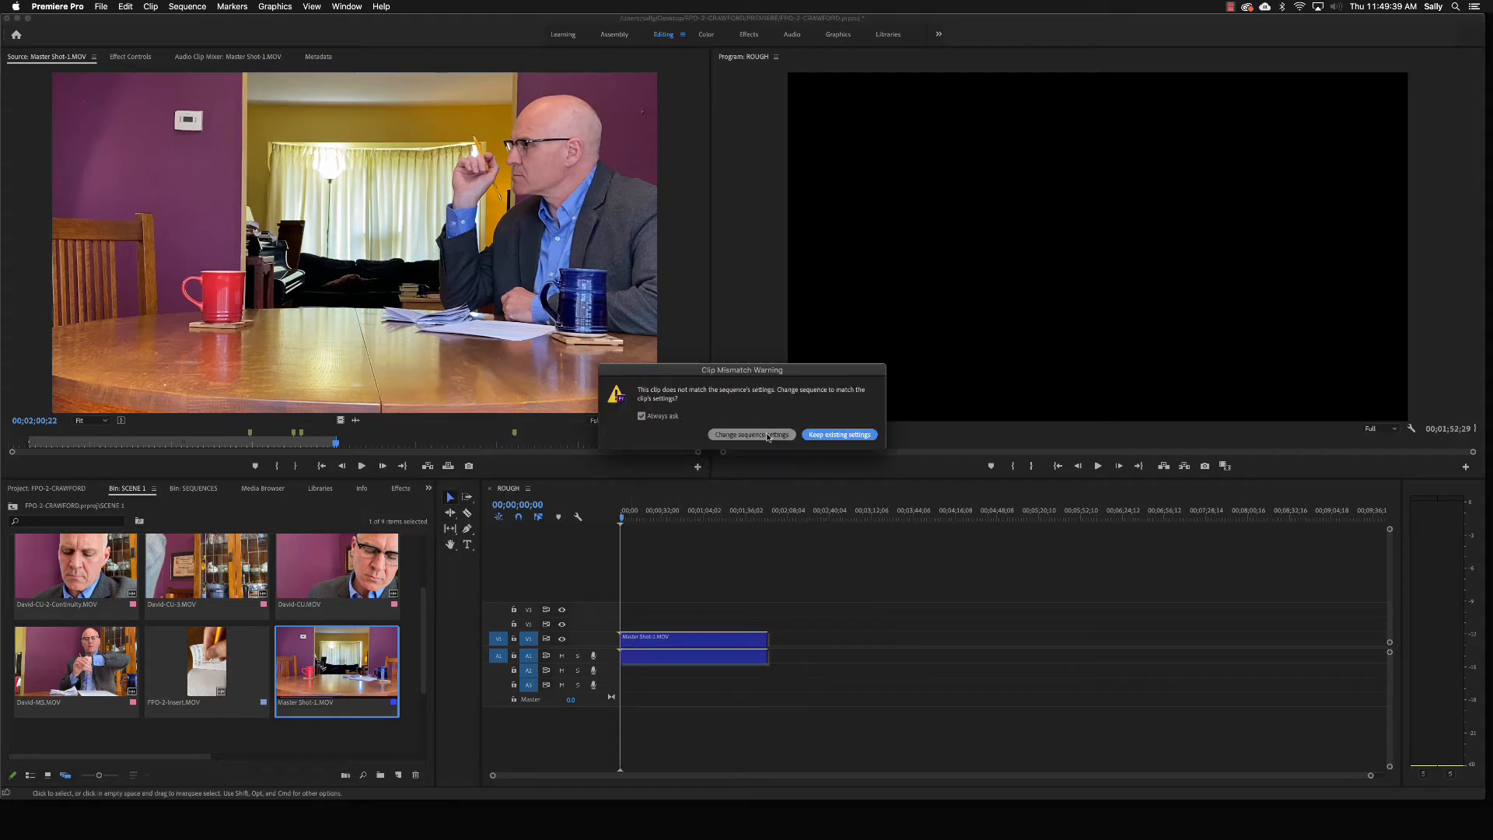
click(826, 435)
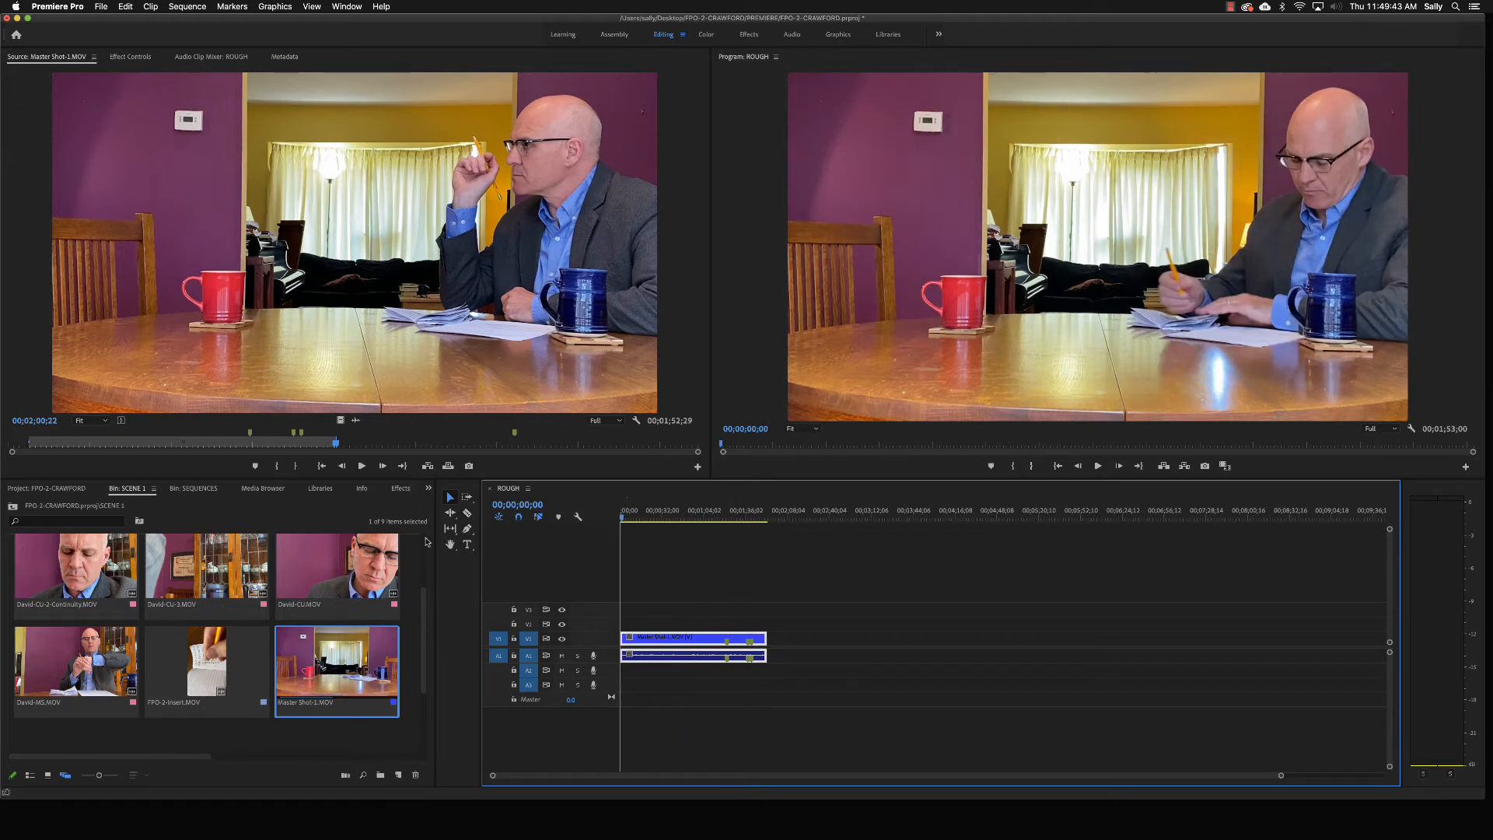
Mark a second master-shot range, about 1 minute 9 seconds long and ending at 00;04;01;22, and stack it on V2 and A2 at the sequence start
drag(374, 450, 631, 454)
key(i)
drag(650, 453, 665, 455)
key(o)
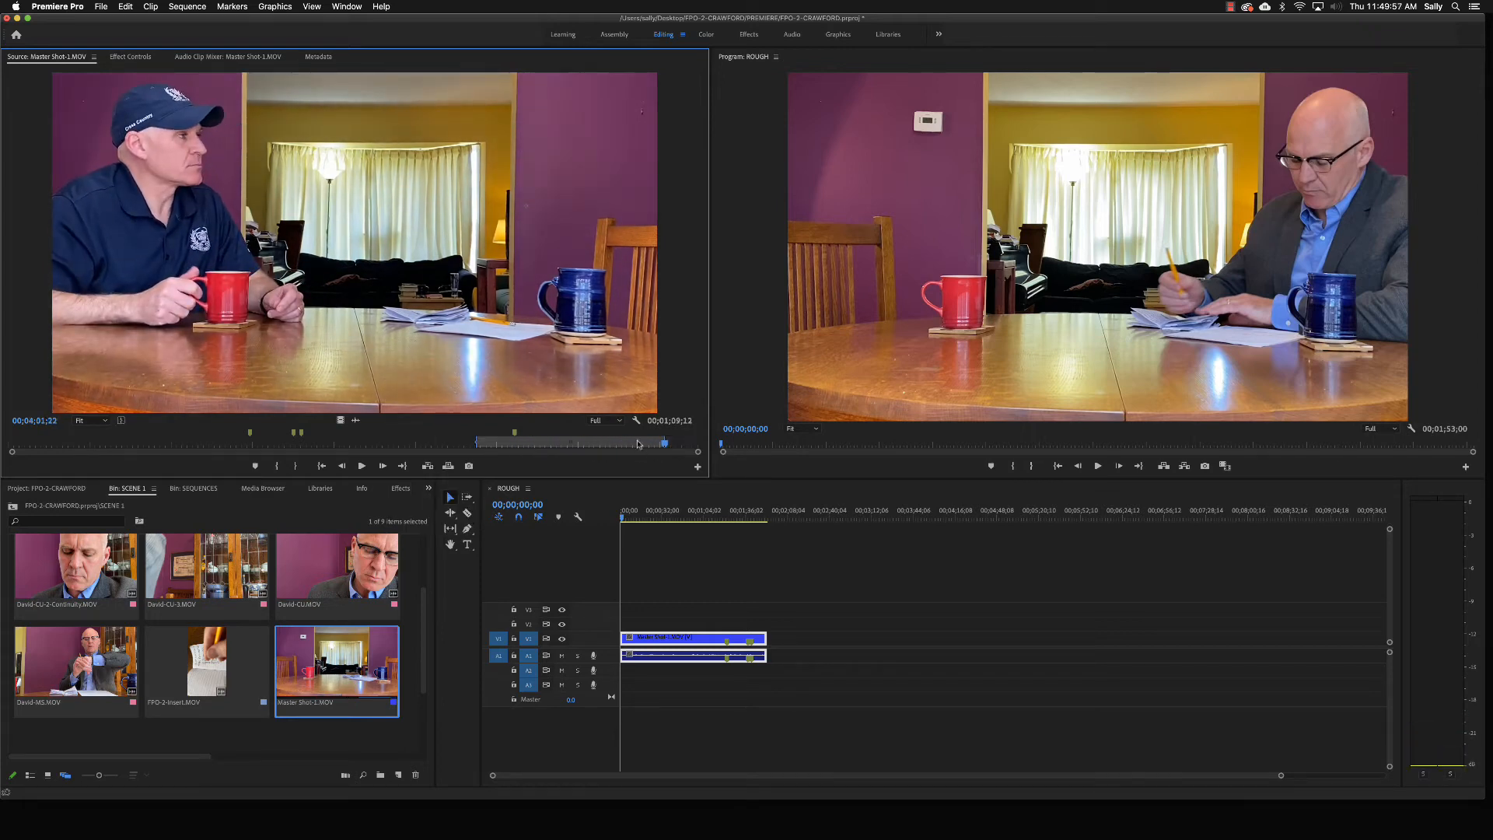
drag(224, 256, 628, 637)
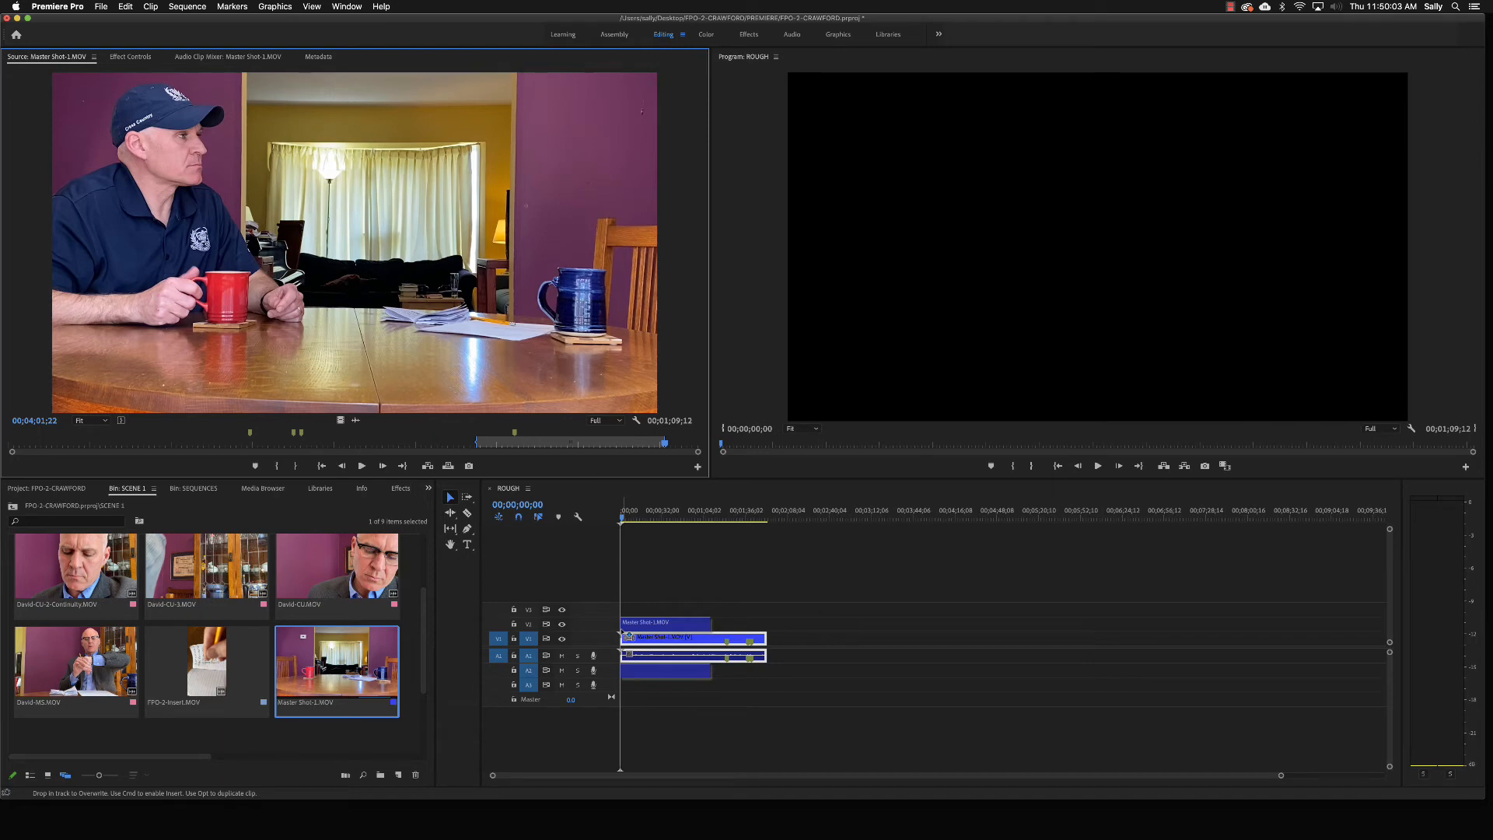
Expand the Video 1 and Video 2 tracks to show thumbnails and move the sequence playhead to 00;00;38;11
drag(646, 517, 662, 516)
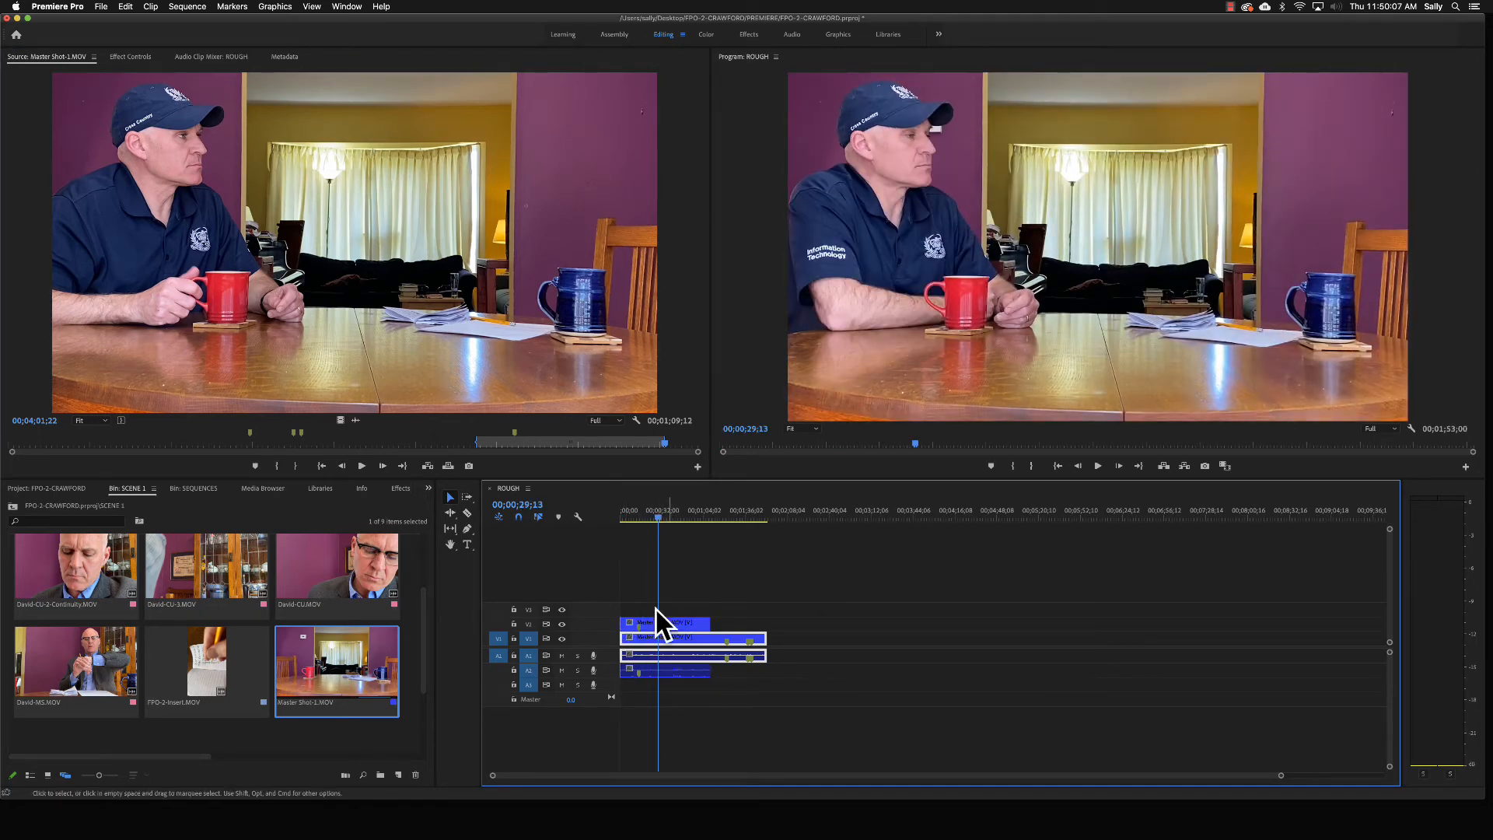
double_click(605, 624)
double_click(608, 640)
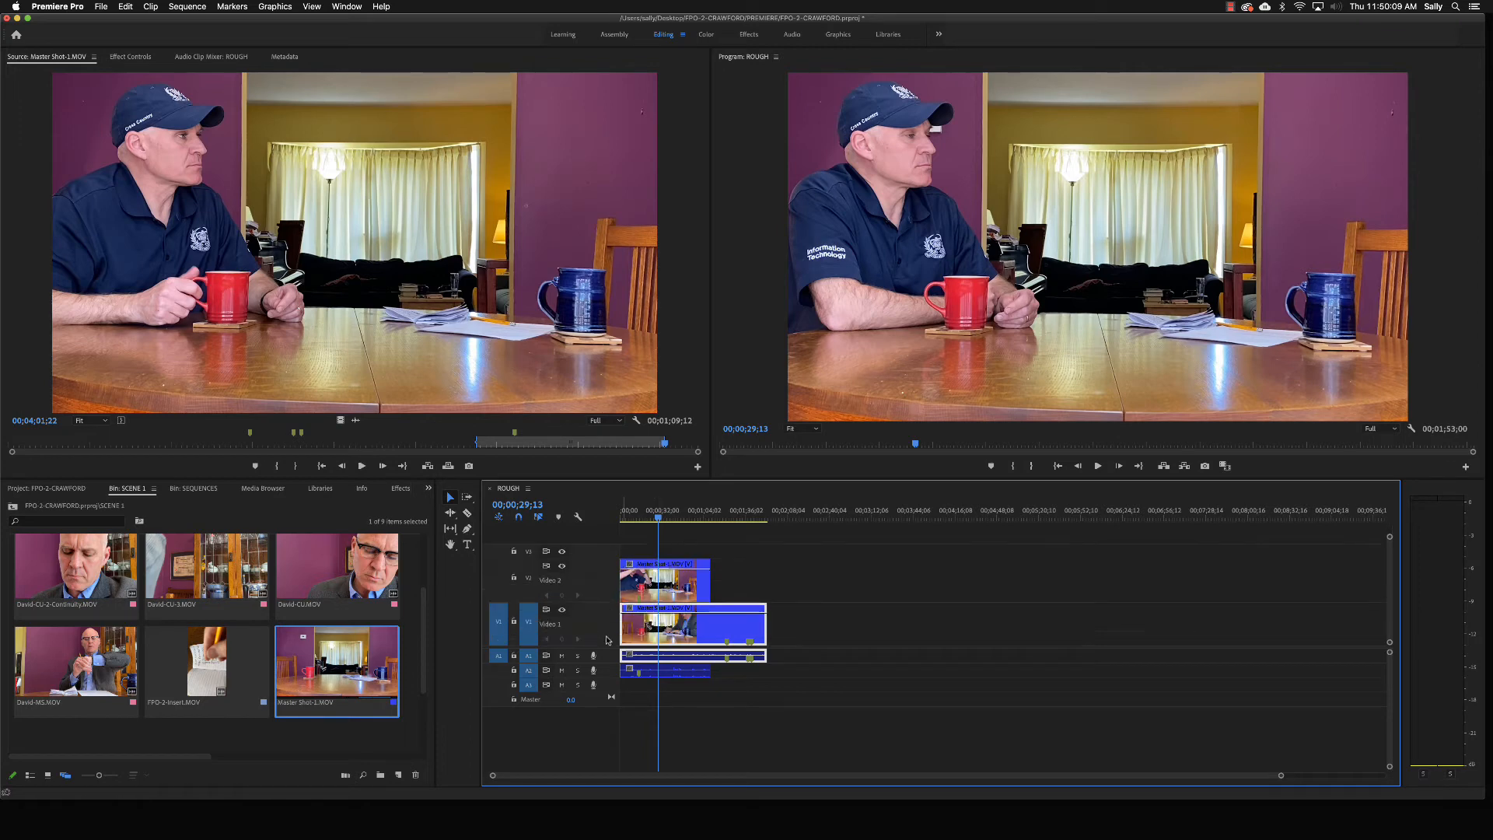
drag(657, 519, 671, 519)
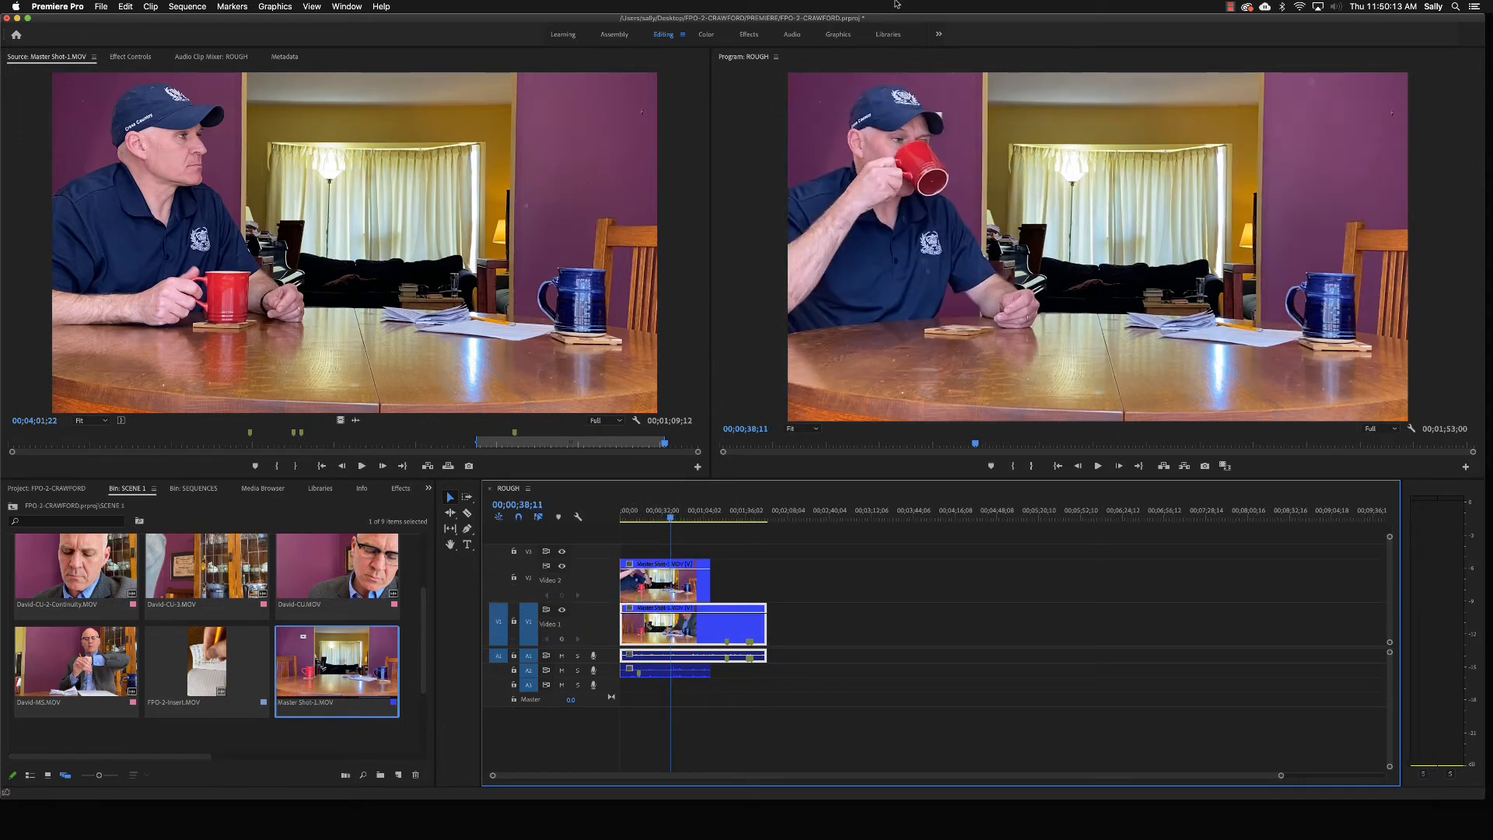
In the Effects workspace, apply the Crop effect to the V2 master-shot clip and set its Right crop to 54%
click(746, 35)
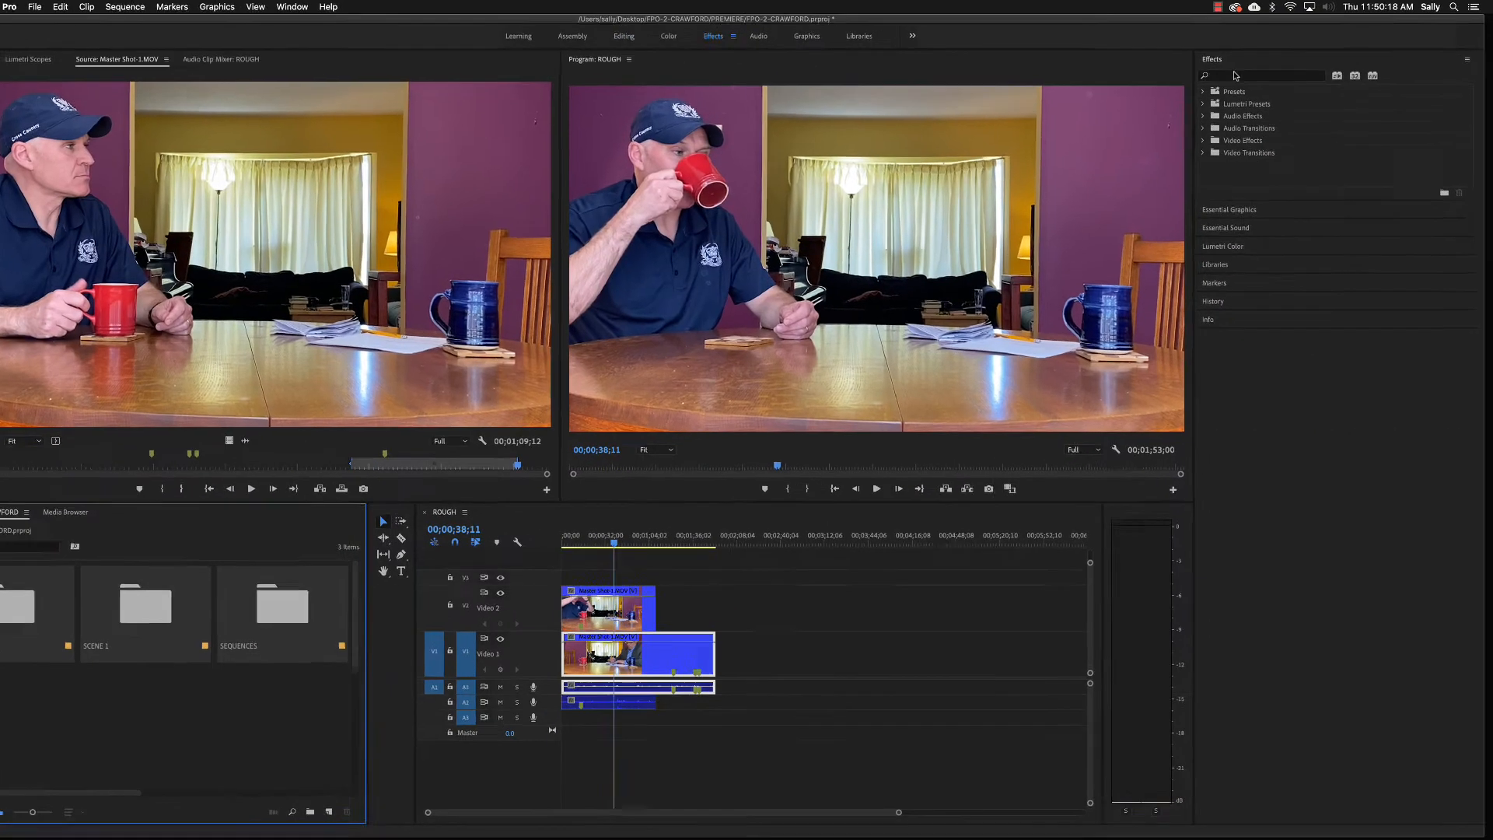
click(1276, 72)
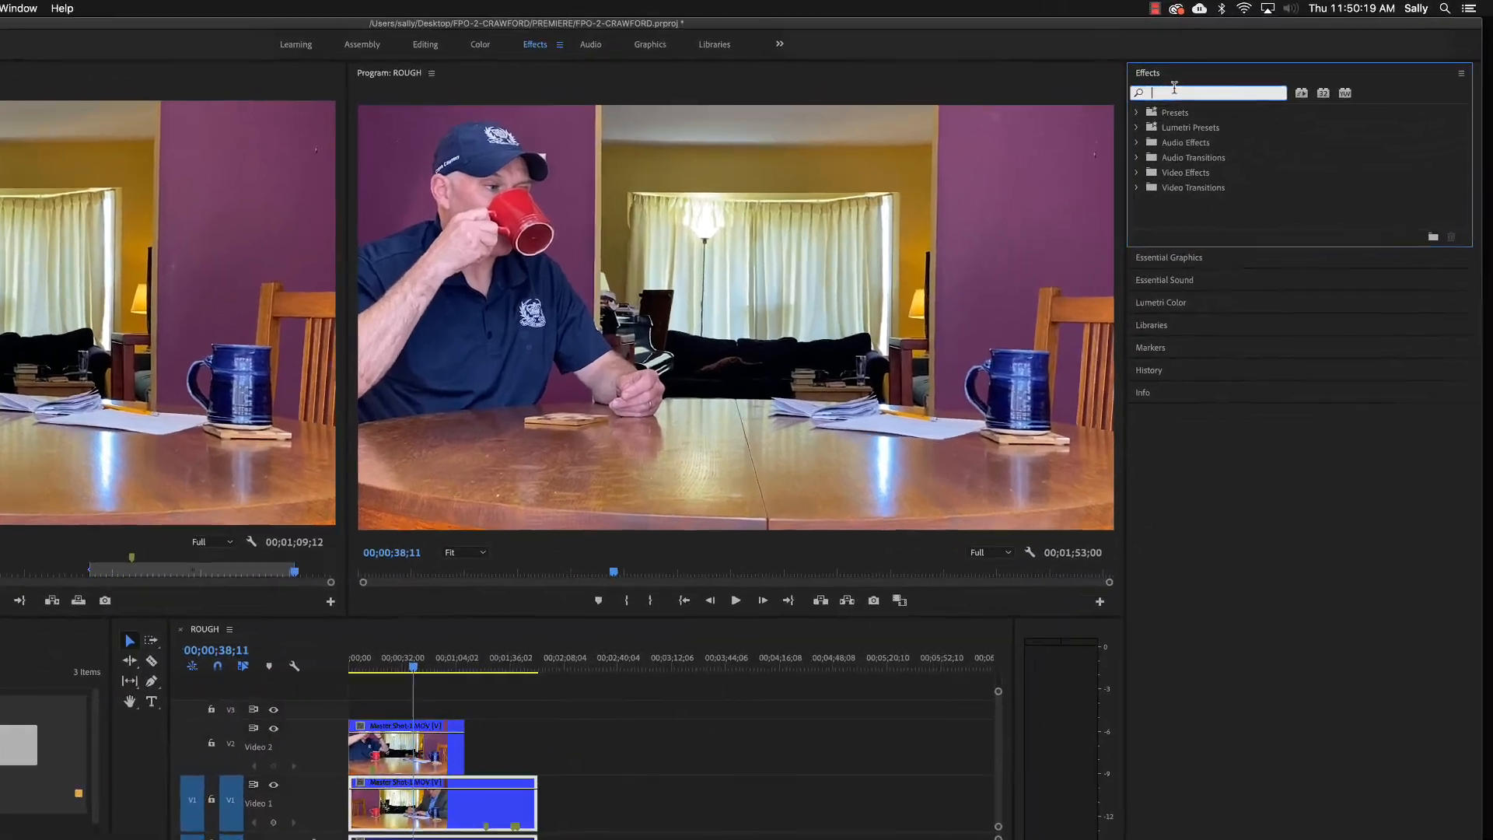
text(CROP)
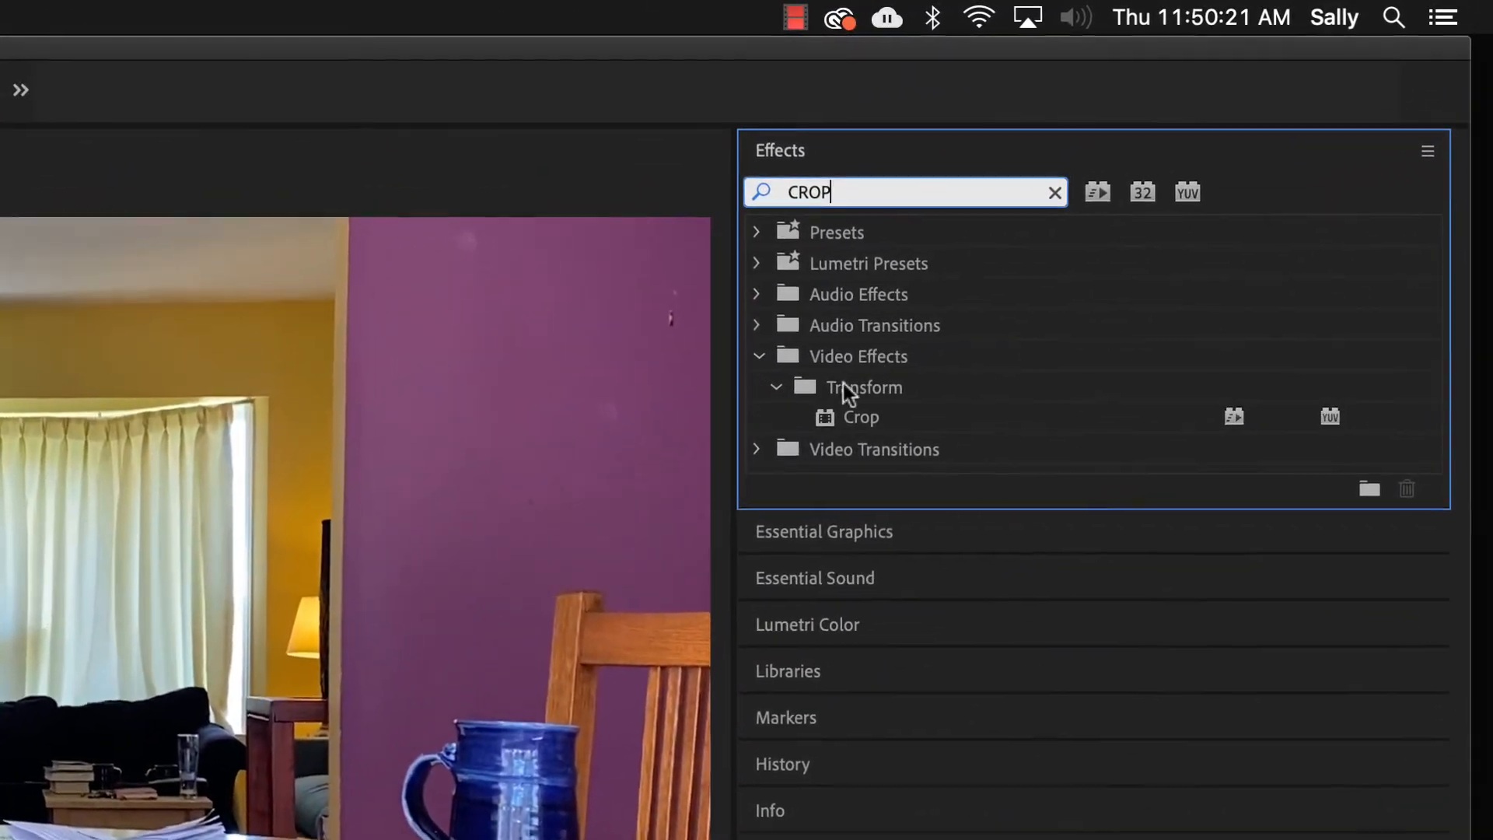
click(950, 339)
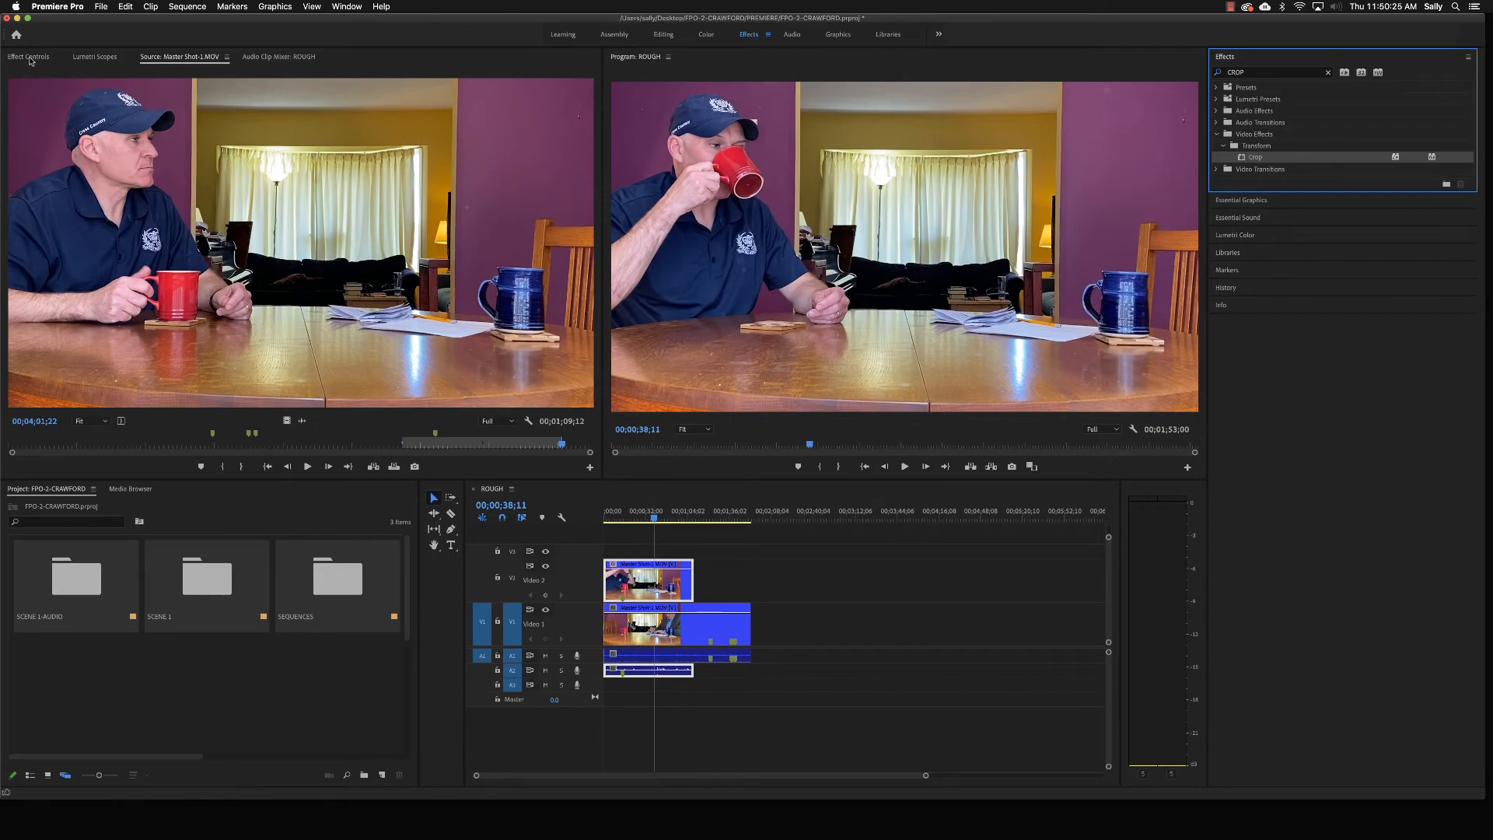
click(28, 59)
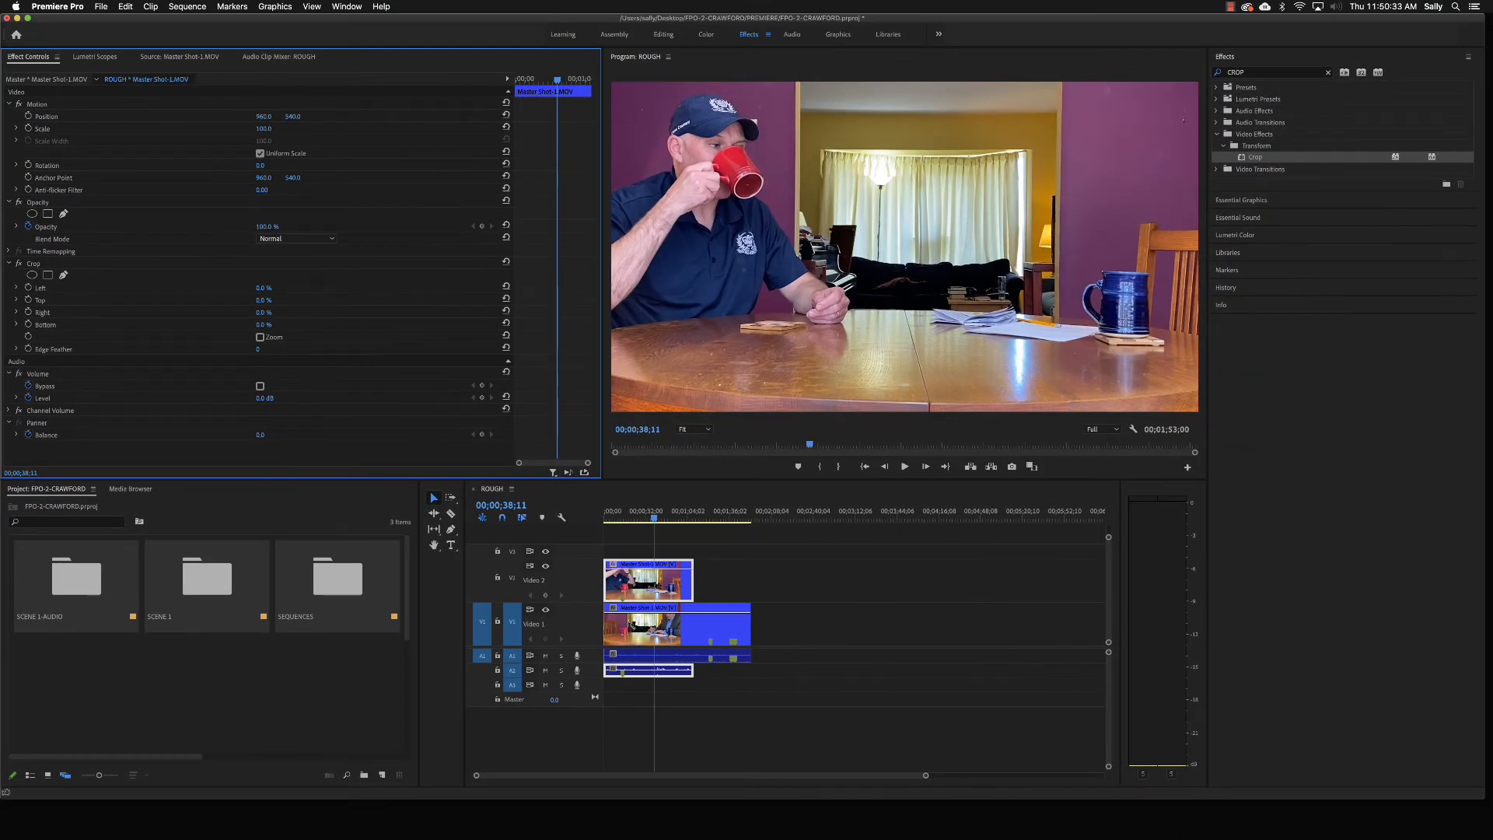
drag(263, 312, 307, 311)
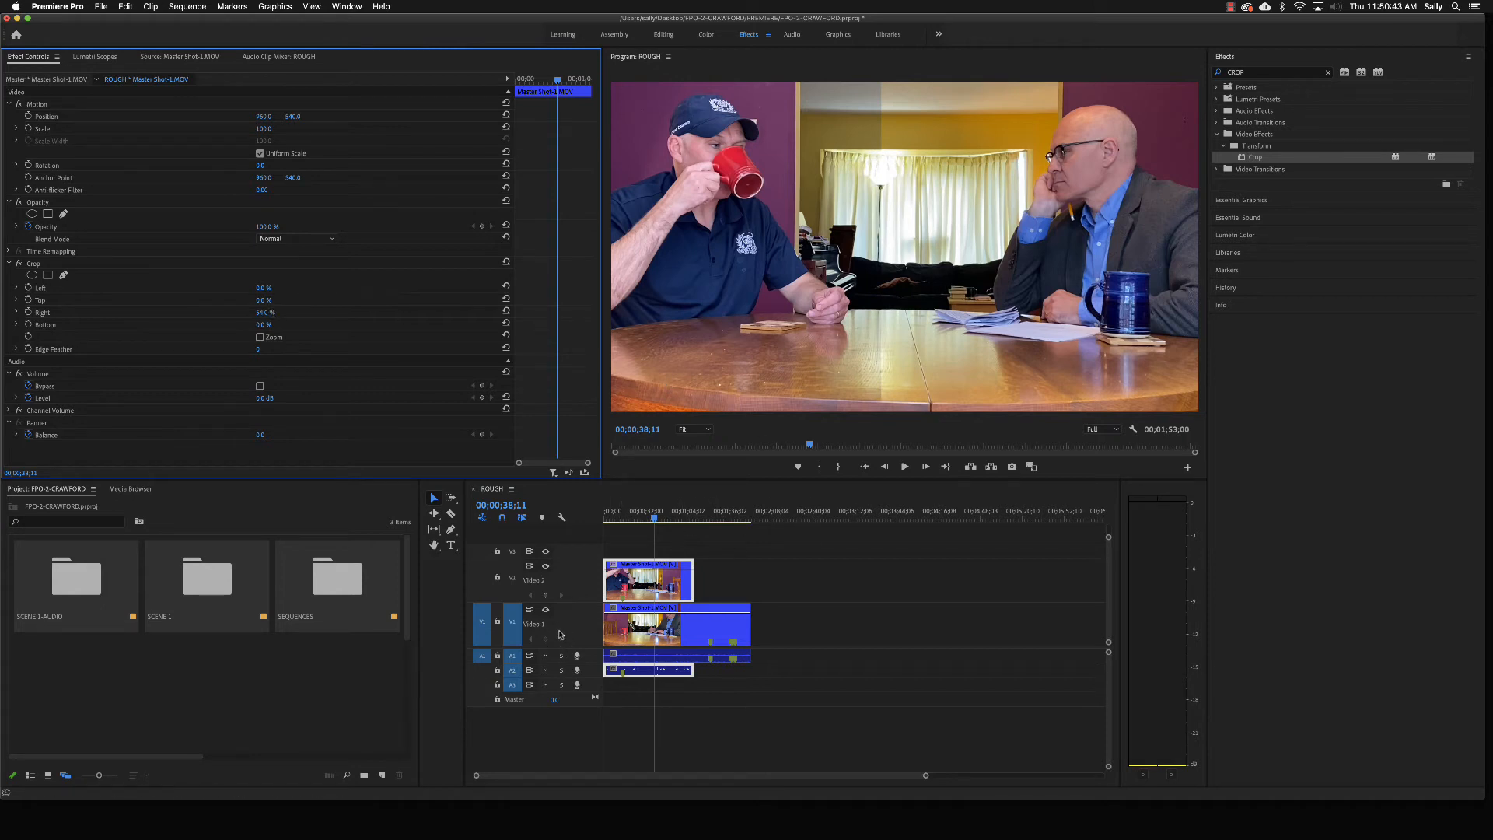
Toggle the output of Video 1 and Video 2 off and on to compare each layer of the split screen
click(546, 611)
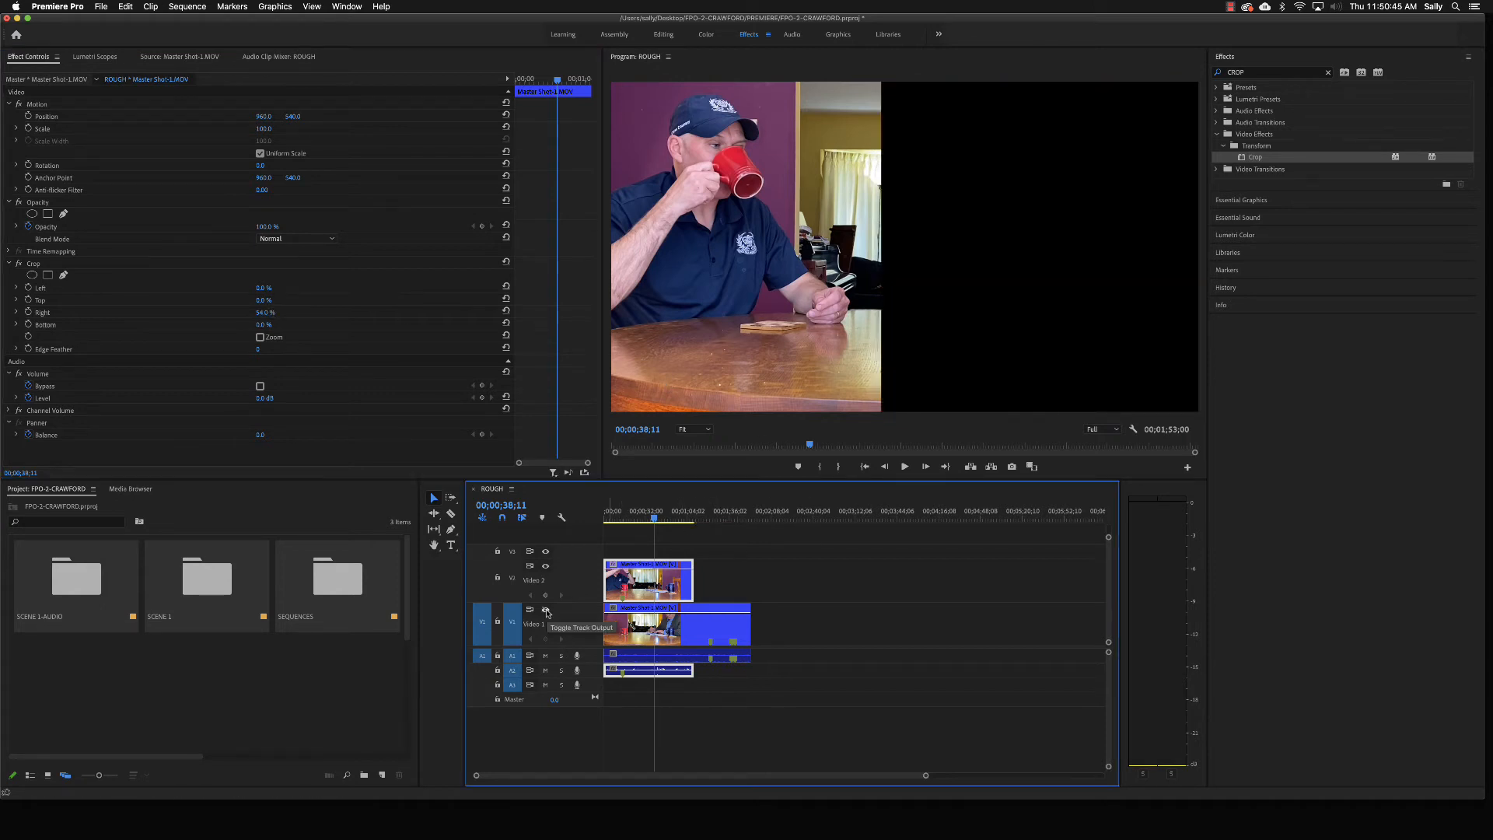
click(546, 611)
click(546, 567)
click(546, 567)
click(546, 567)
click(546, 566)
click(546, 567)
click(546, 567)
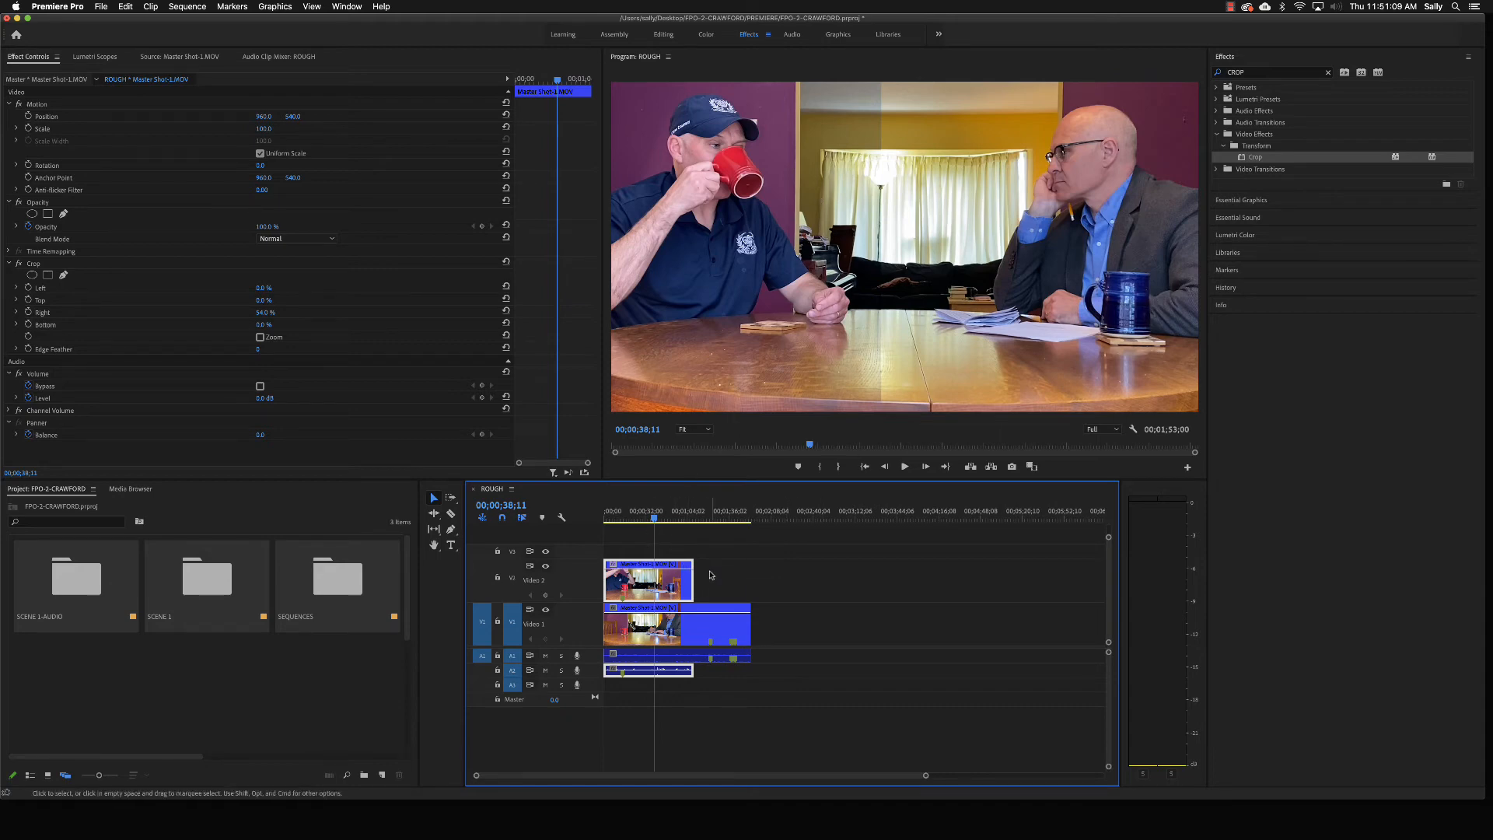
Play the combined shot from around 00;00;31 to check how the two performances line up
mouse_move(656, 518)
mouse_down()
mouse_move(686, 518)
mouse_move(642, 519)
mouse_move(647, 535)
mouse_up()
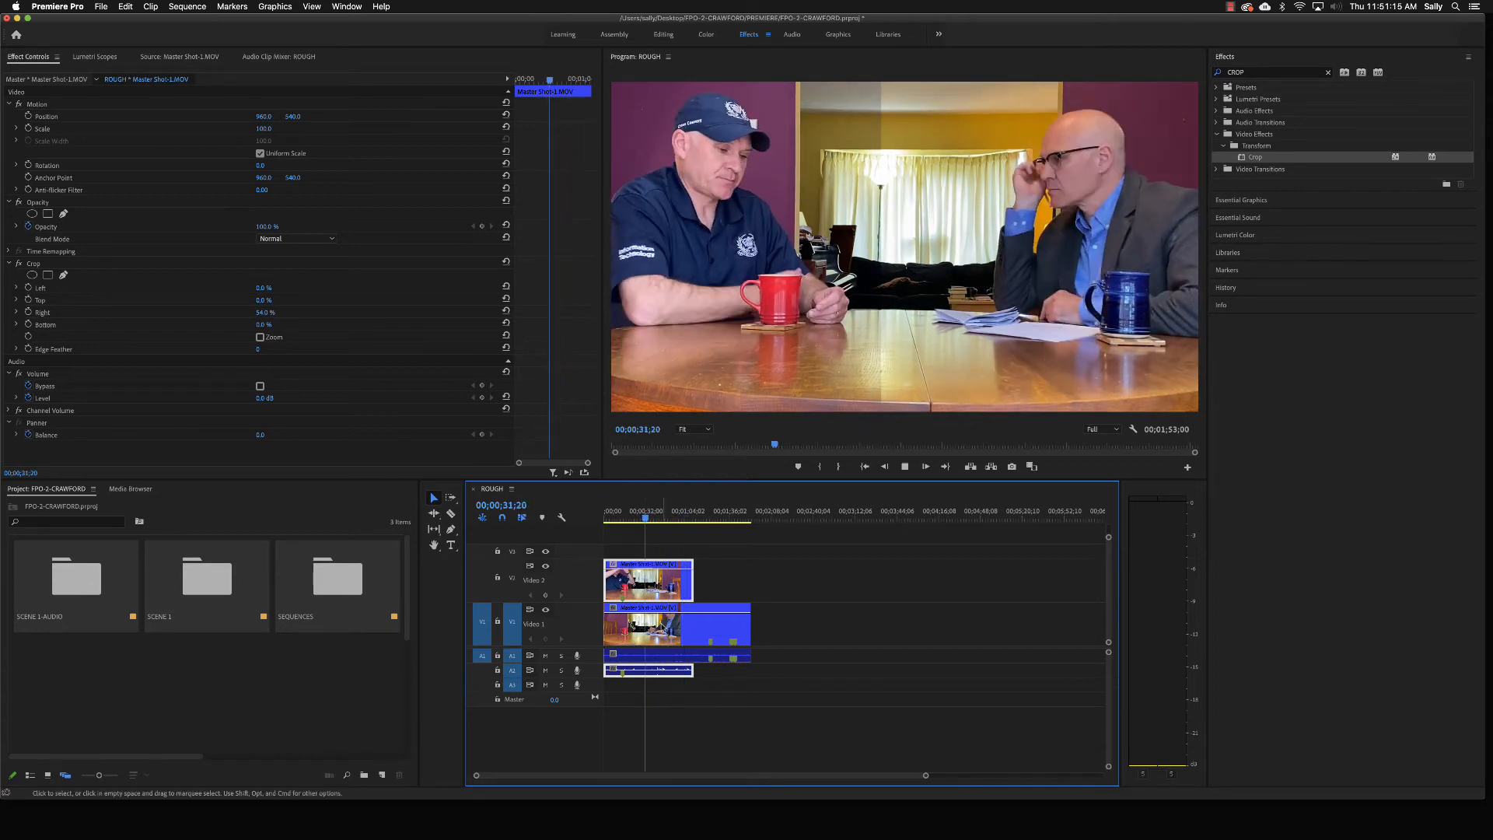
key(space)
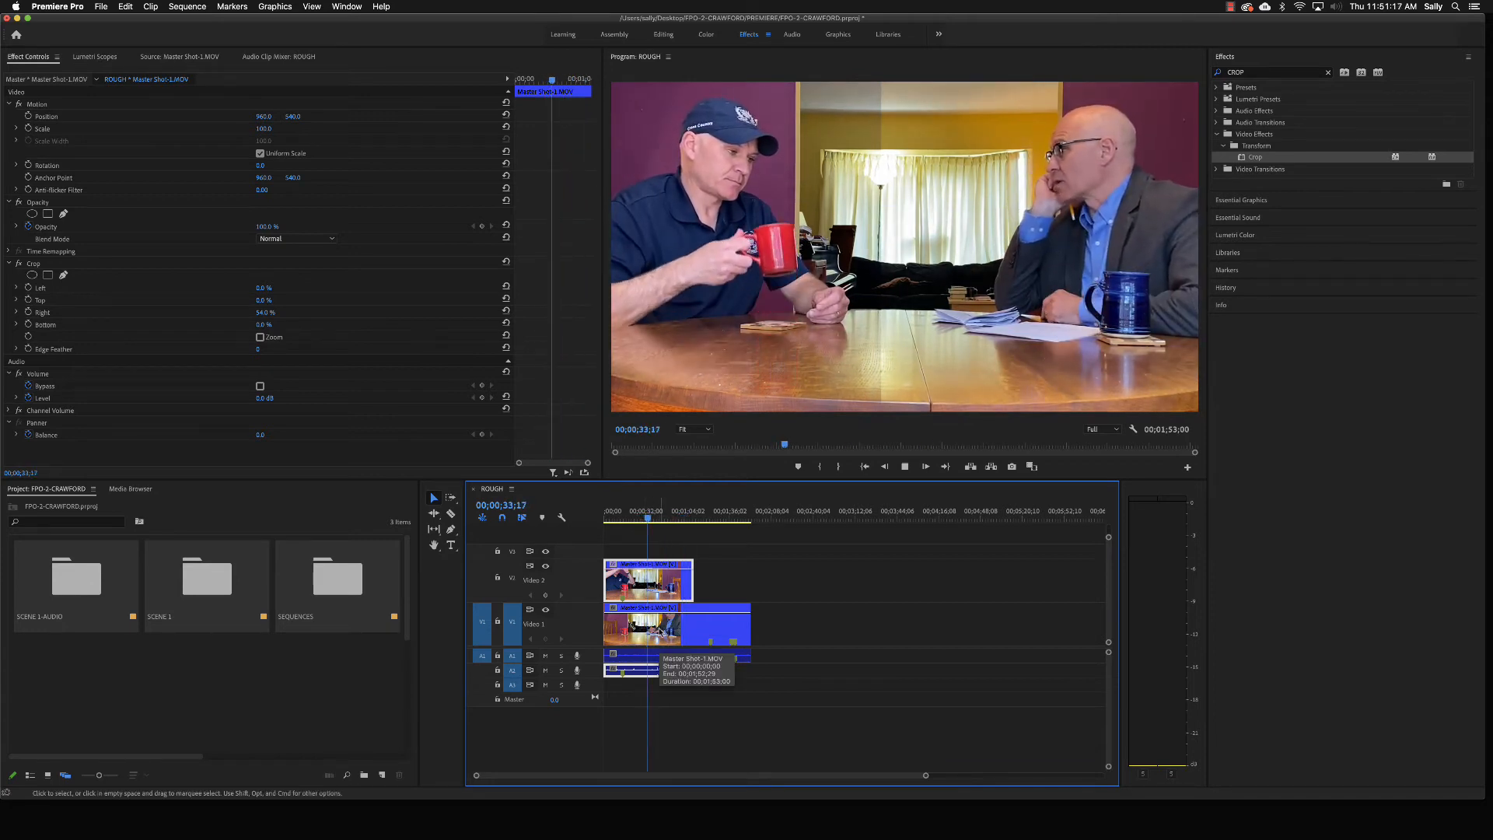
key(space)
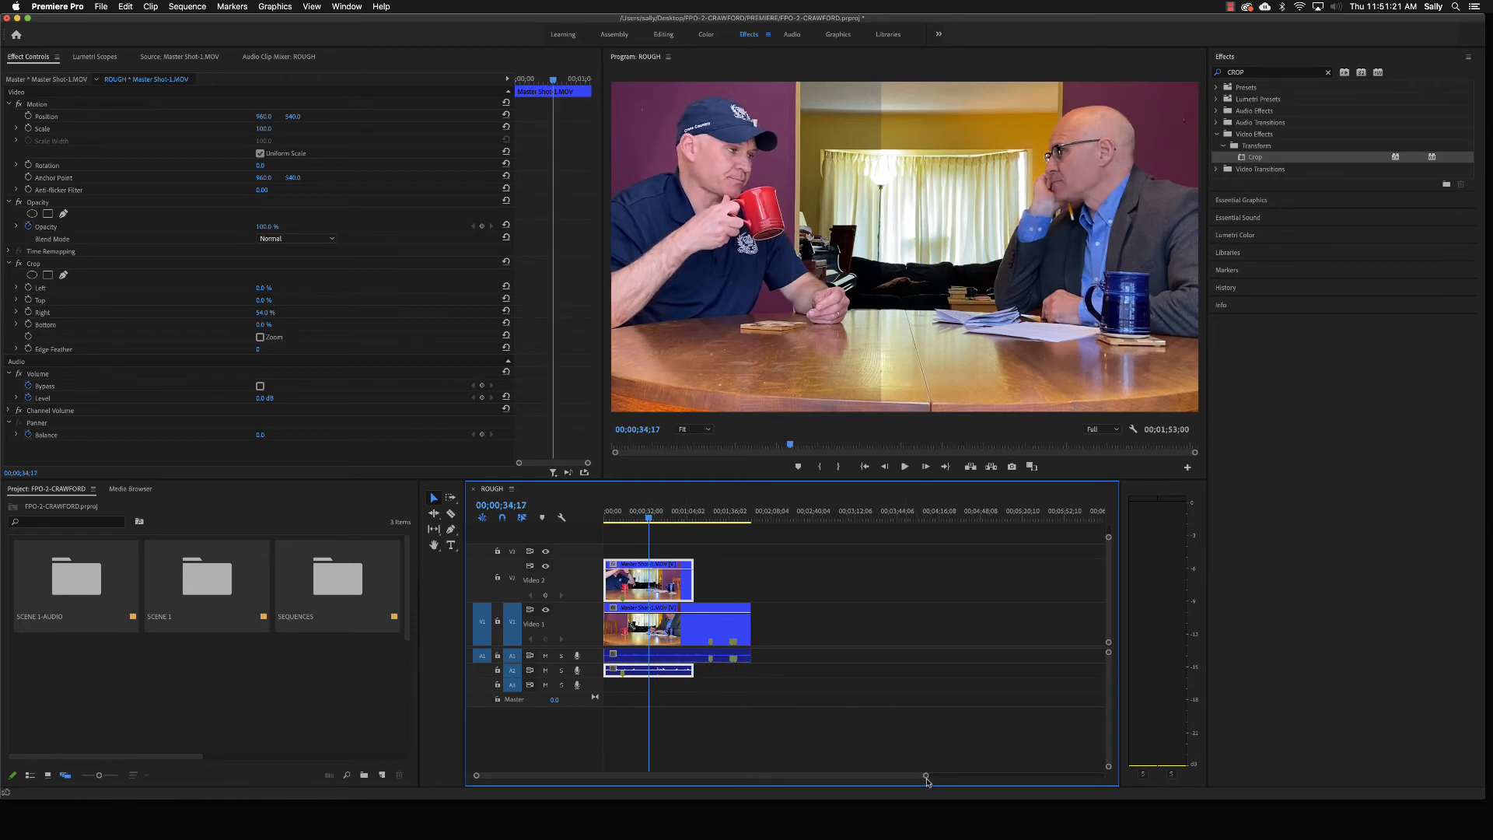
Expand the Audio 1 track and play the sequence in short passages from about 00;00;30 to 00;00;34;10
drag(928, 779, 801, 777)
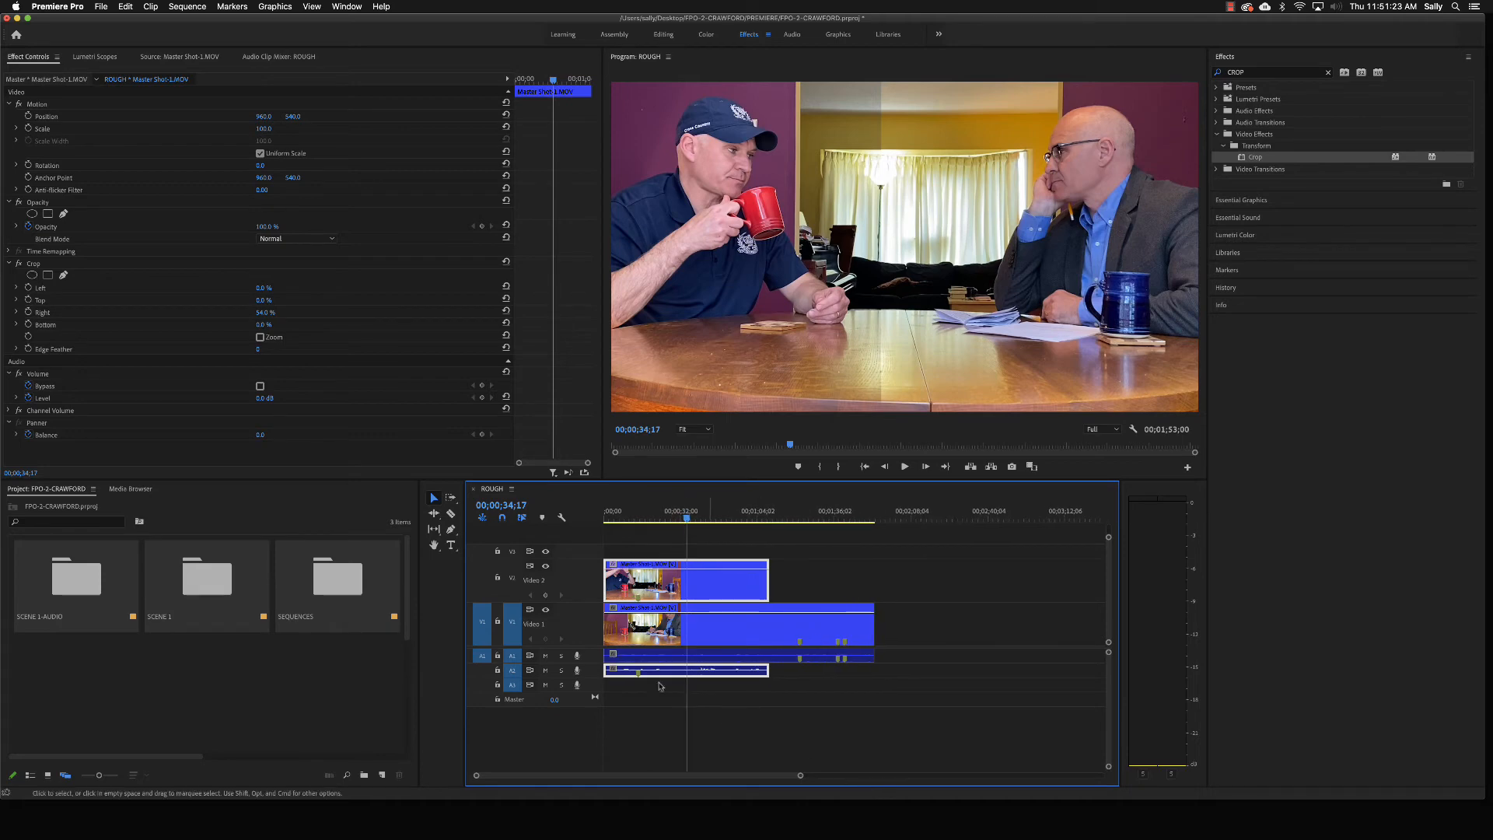
drag(597, 663, 723, 708)
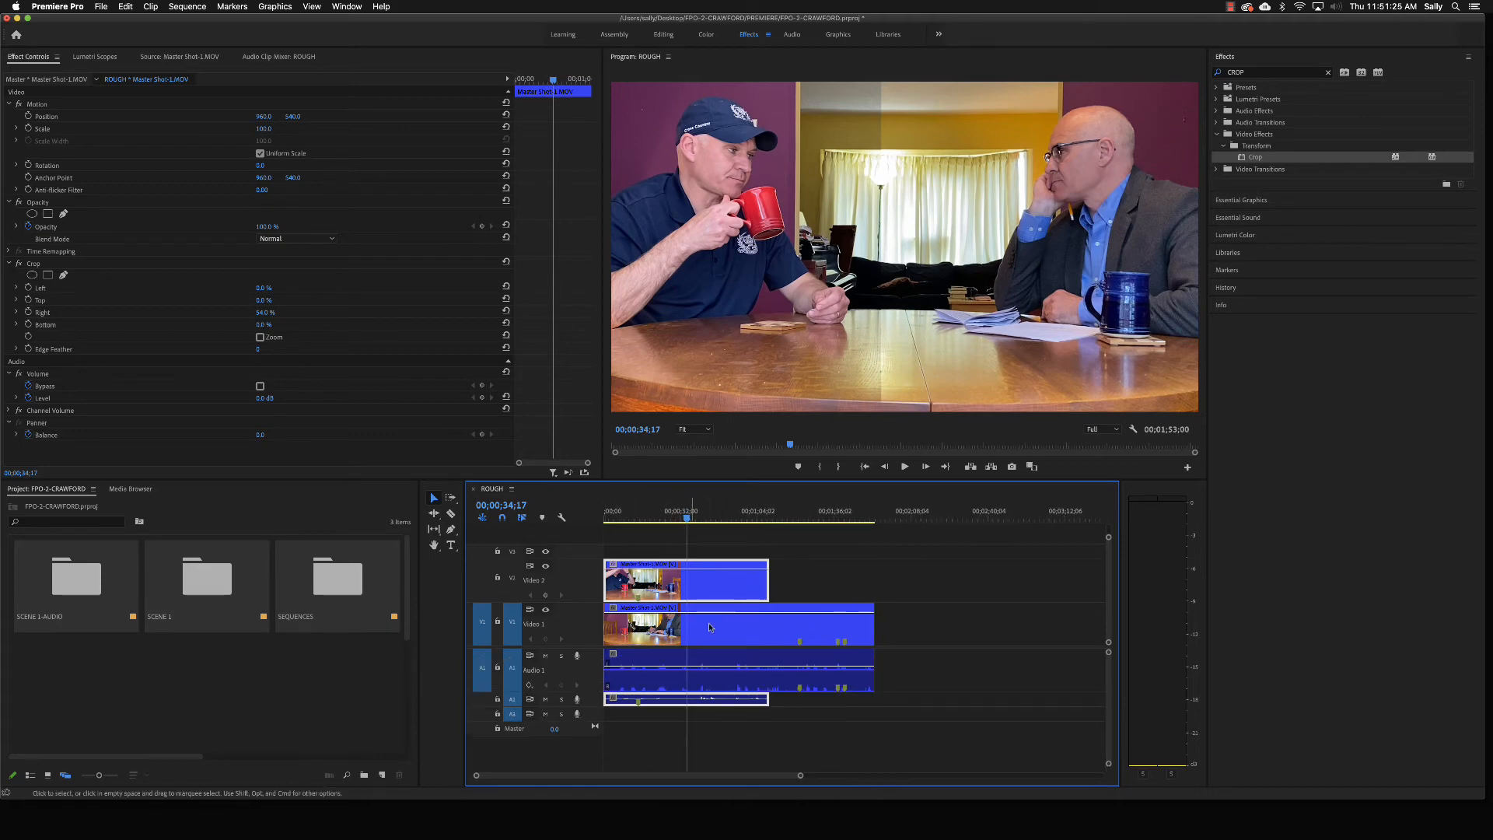
drag(686, 519, 676, 519)
key(space)
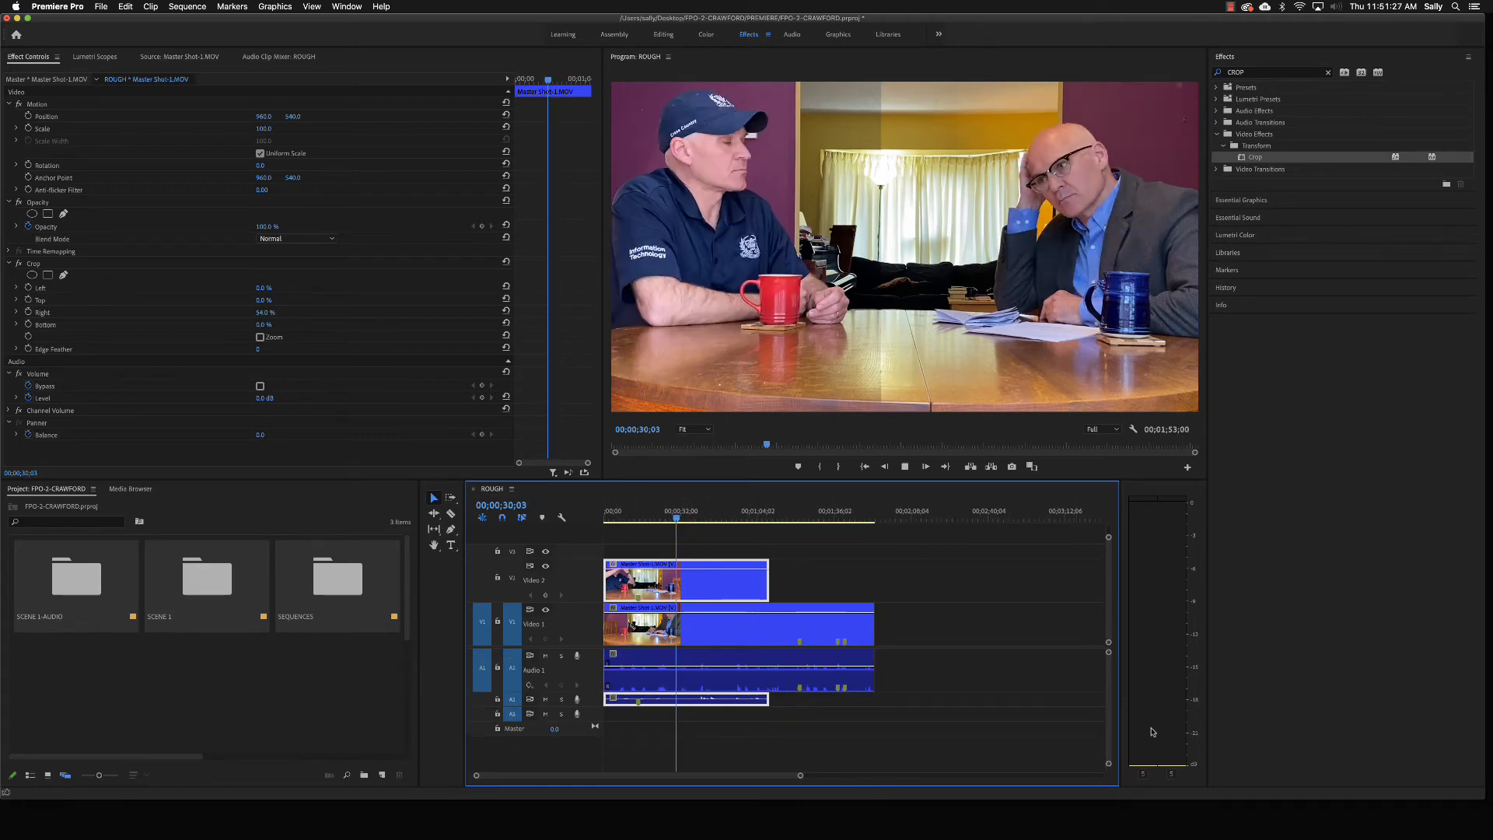
key(space)
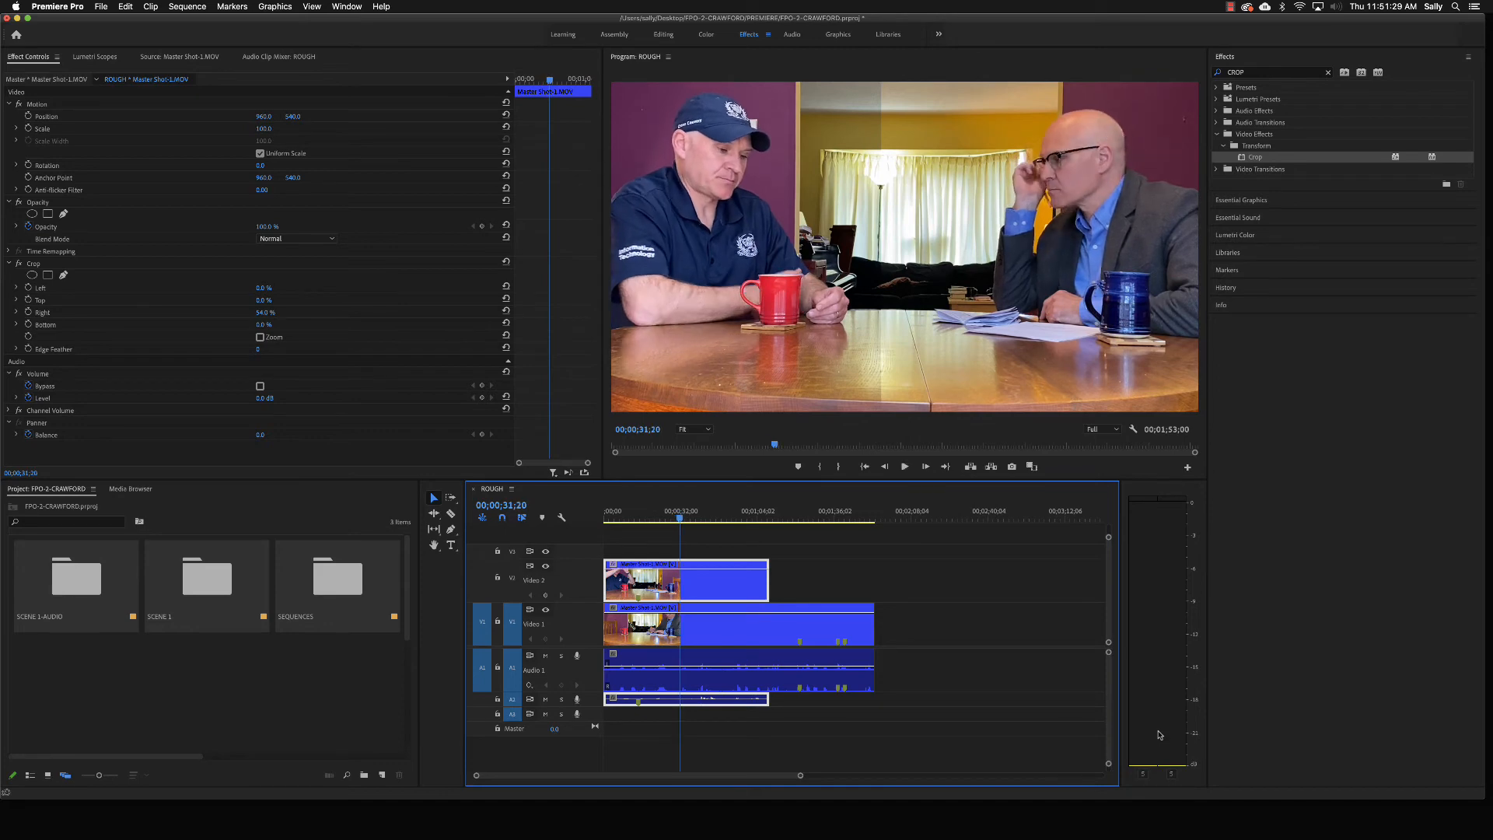
key(space)
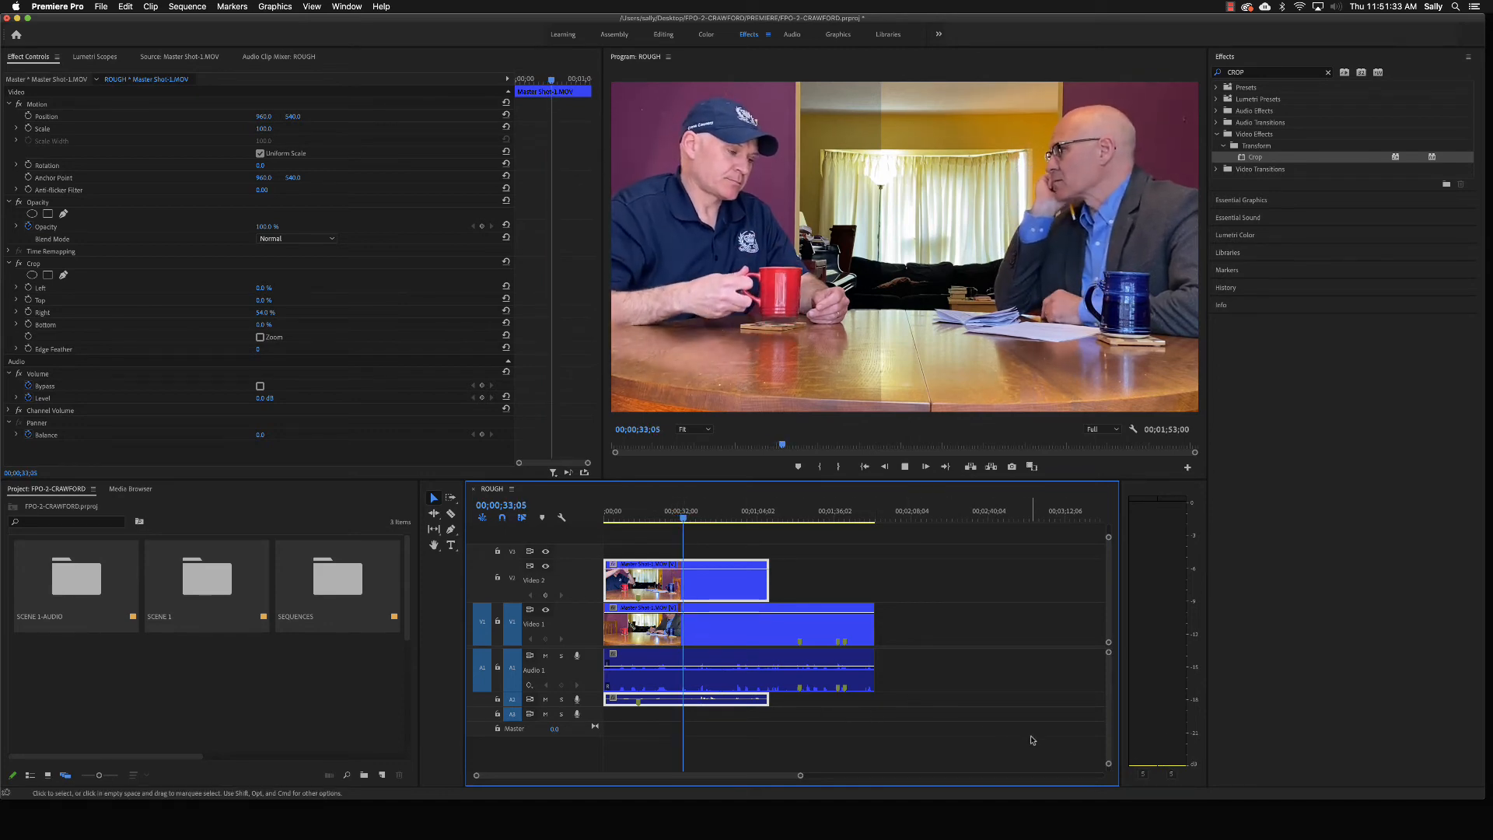
key(space)
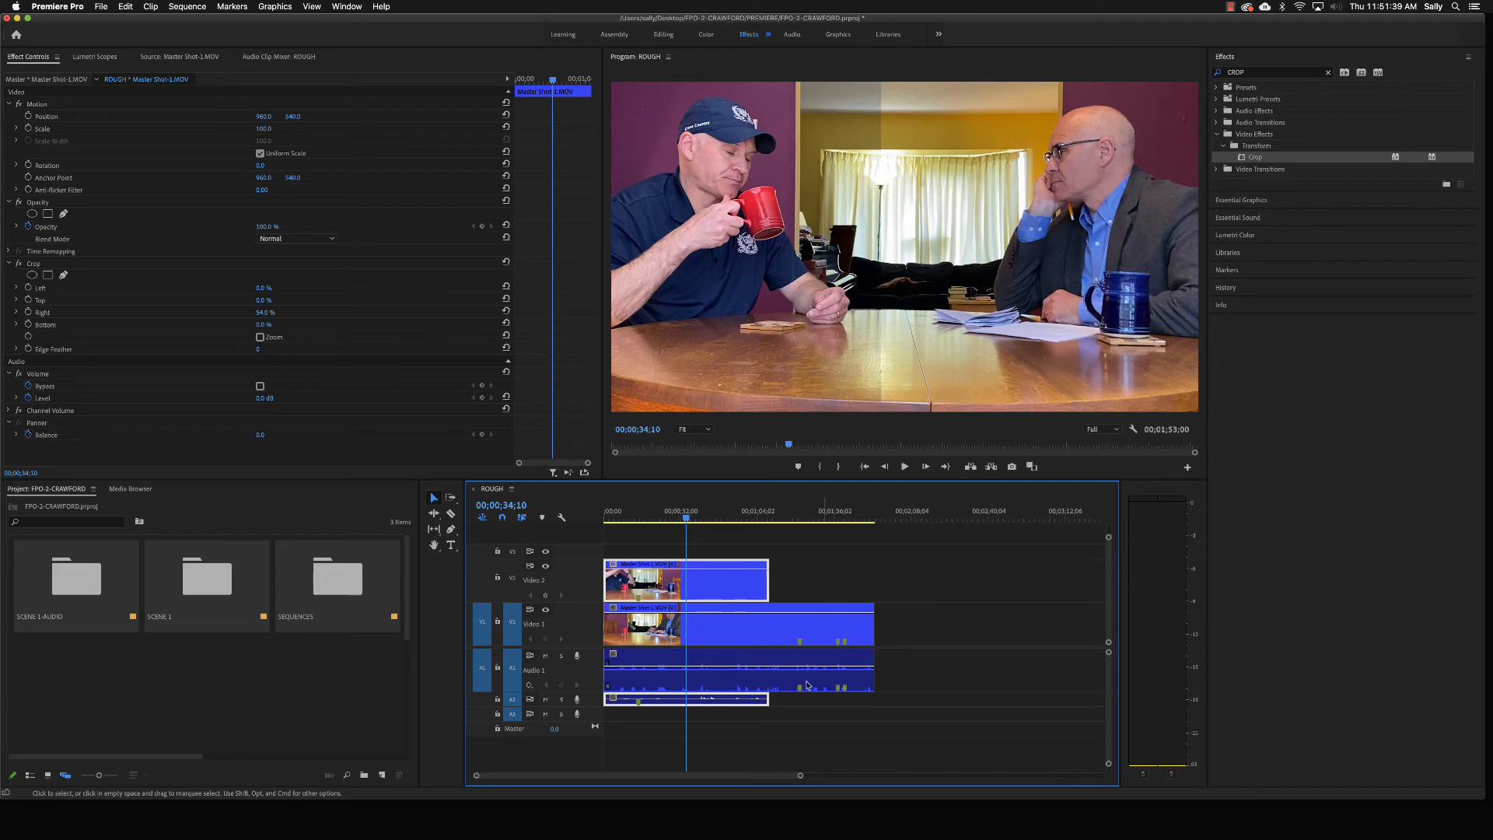
Open David-CU.MOV from the SCENE 1 bin in the Source Monitor
double_click(77, 585)
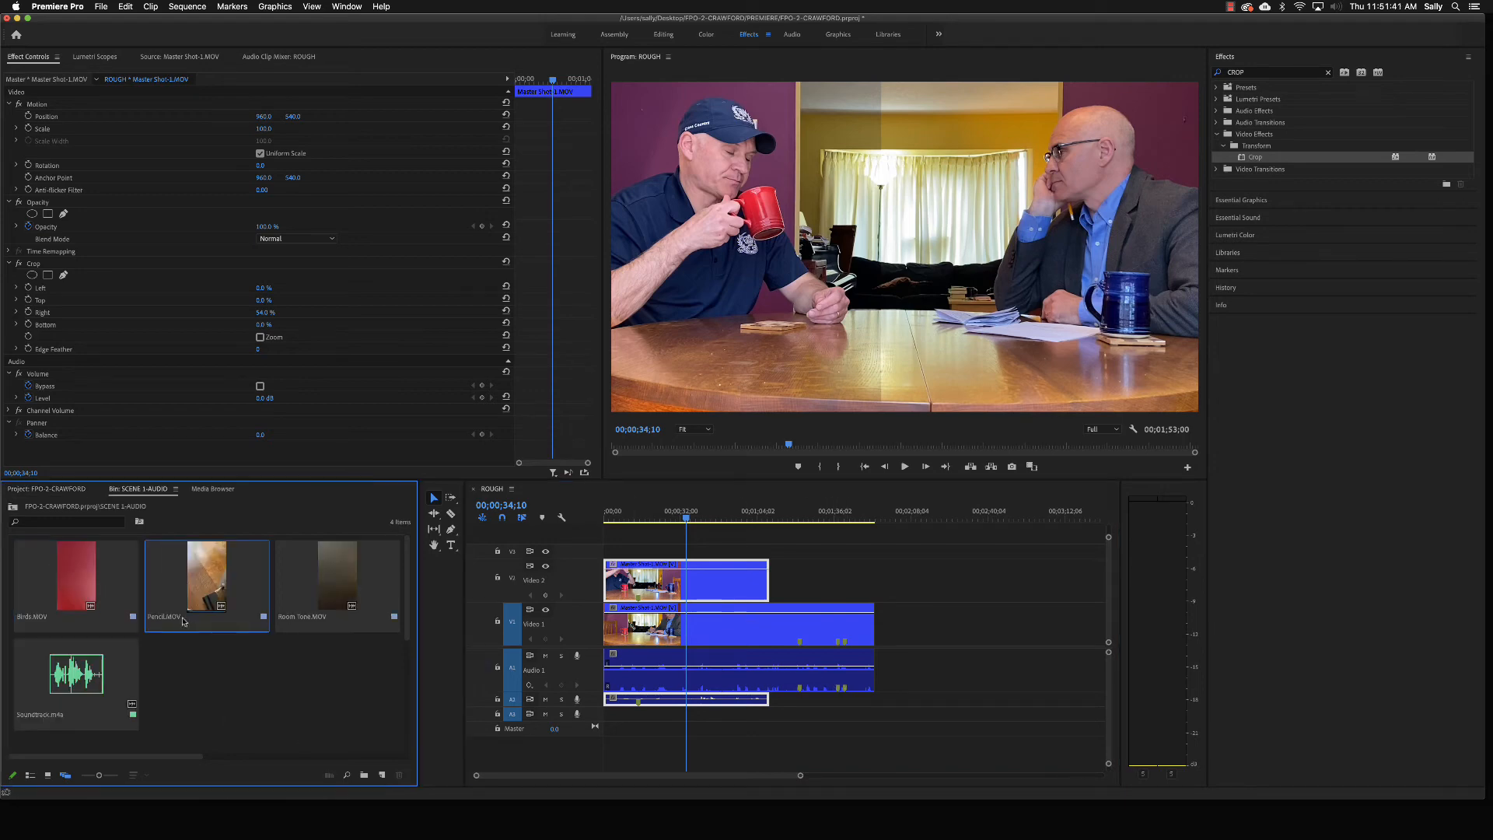
click(52, 490)
double_click(204, 580)
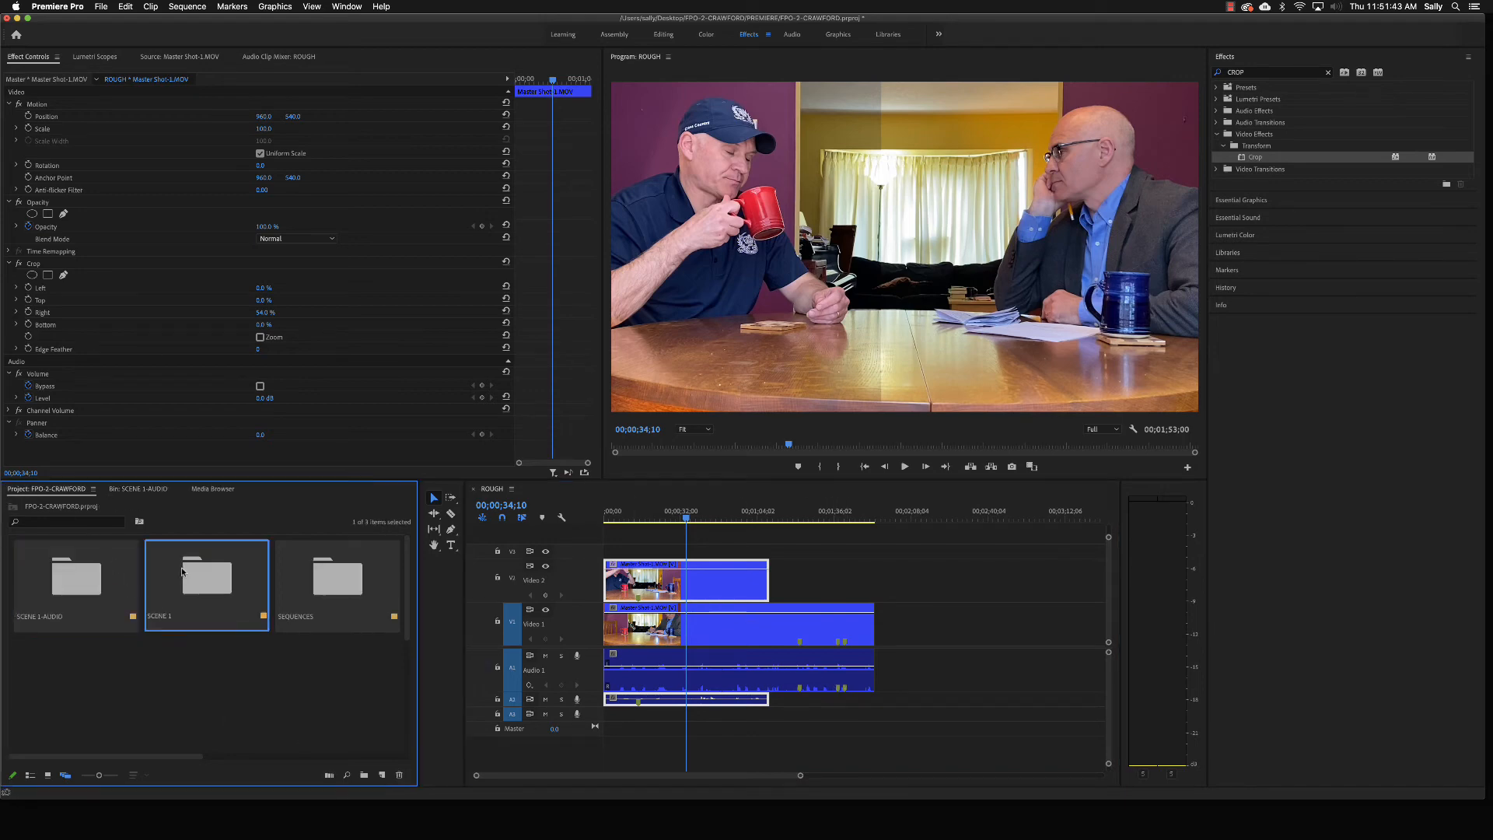
scroll(348, 686, down, 3)
scroll(348, 687, down, 1)
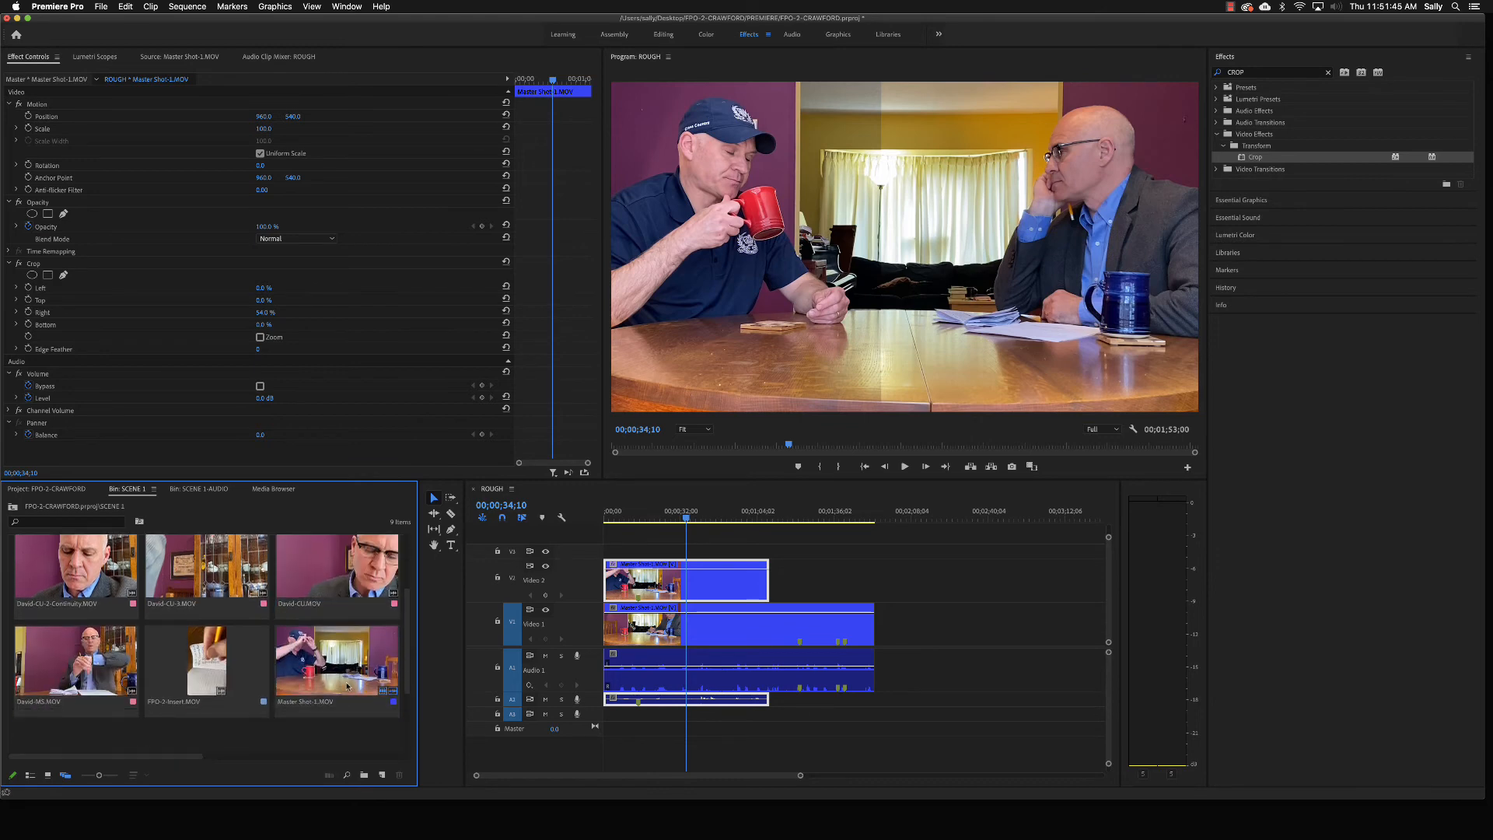
click(330, 618)
double_click(330, 618)
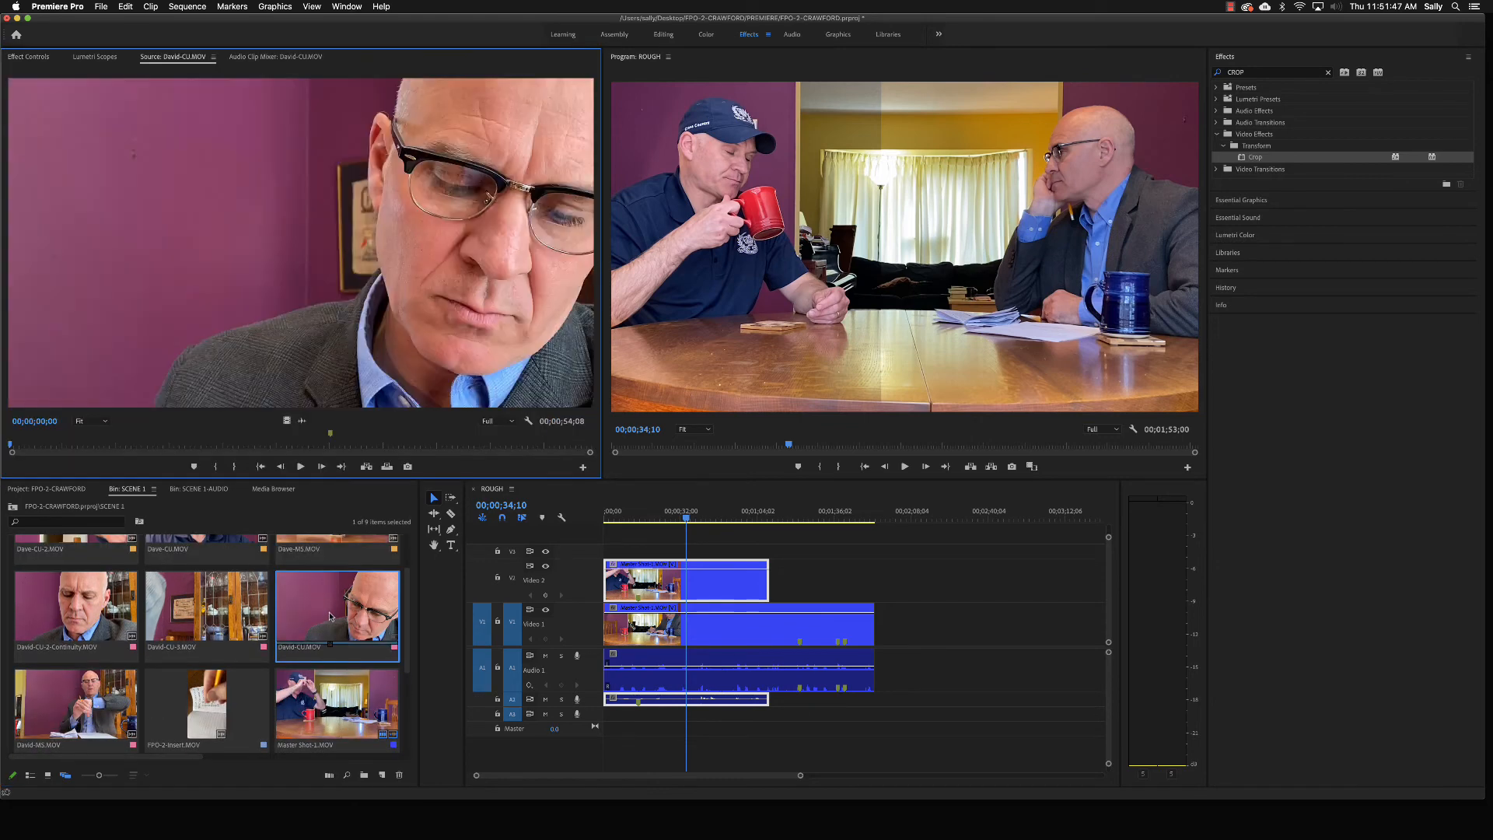
click(304, 420)
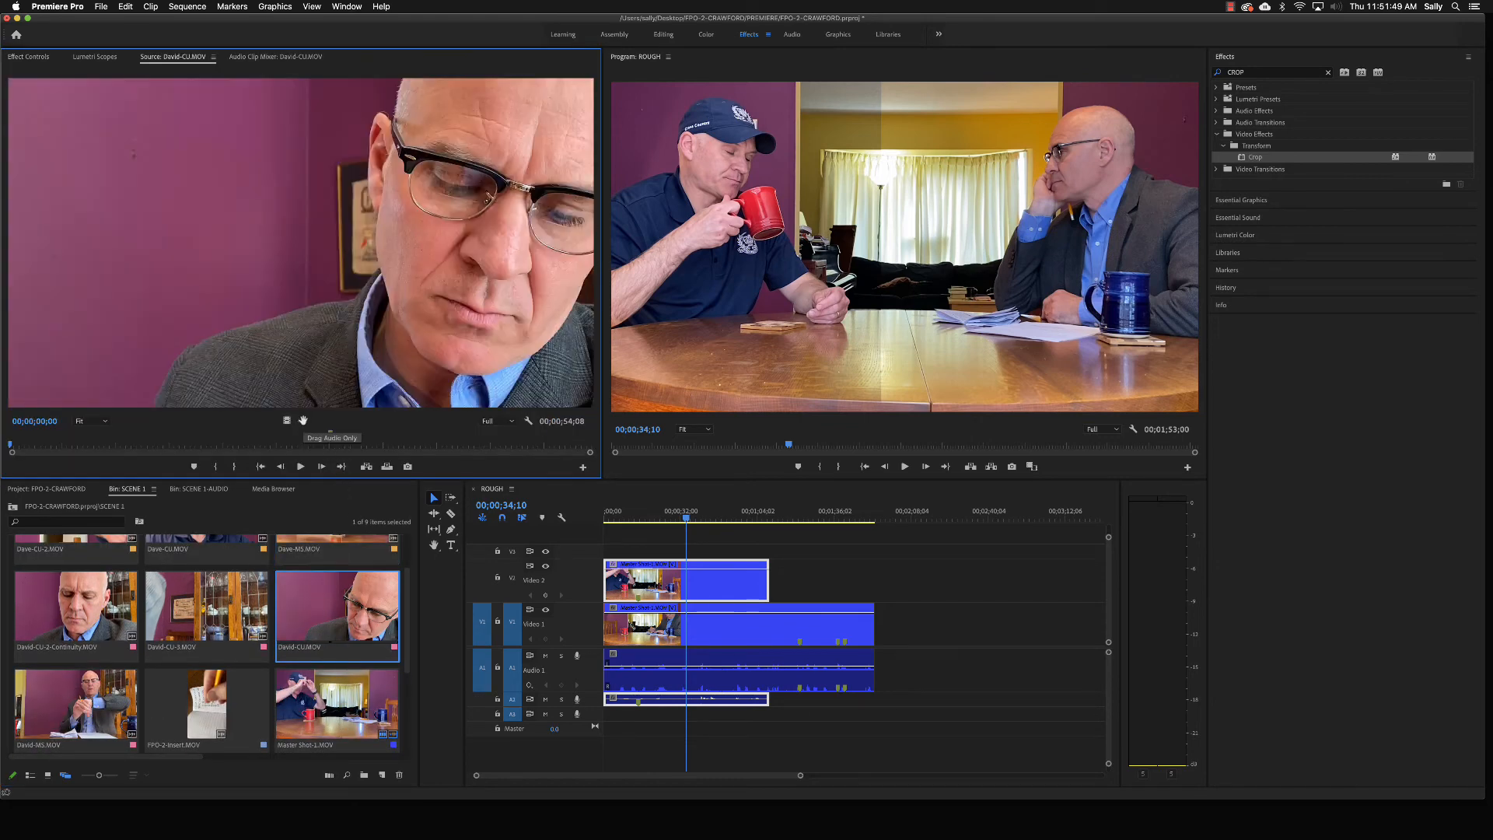
Show the audio waveform of David-CU.MOV in the Source Monitor and play the line around 00;00;42;11
click(398, 443)
drag(397, 443, 450, 442)
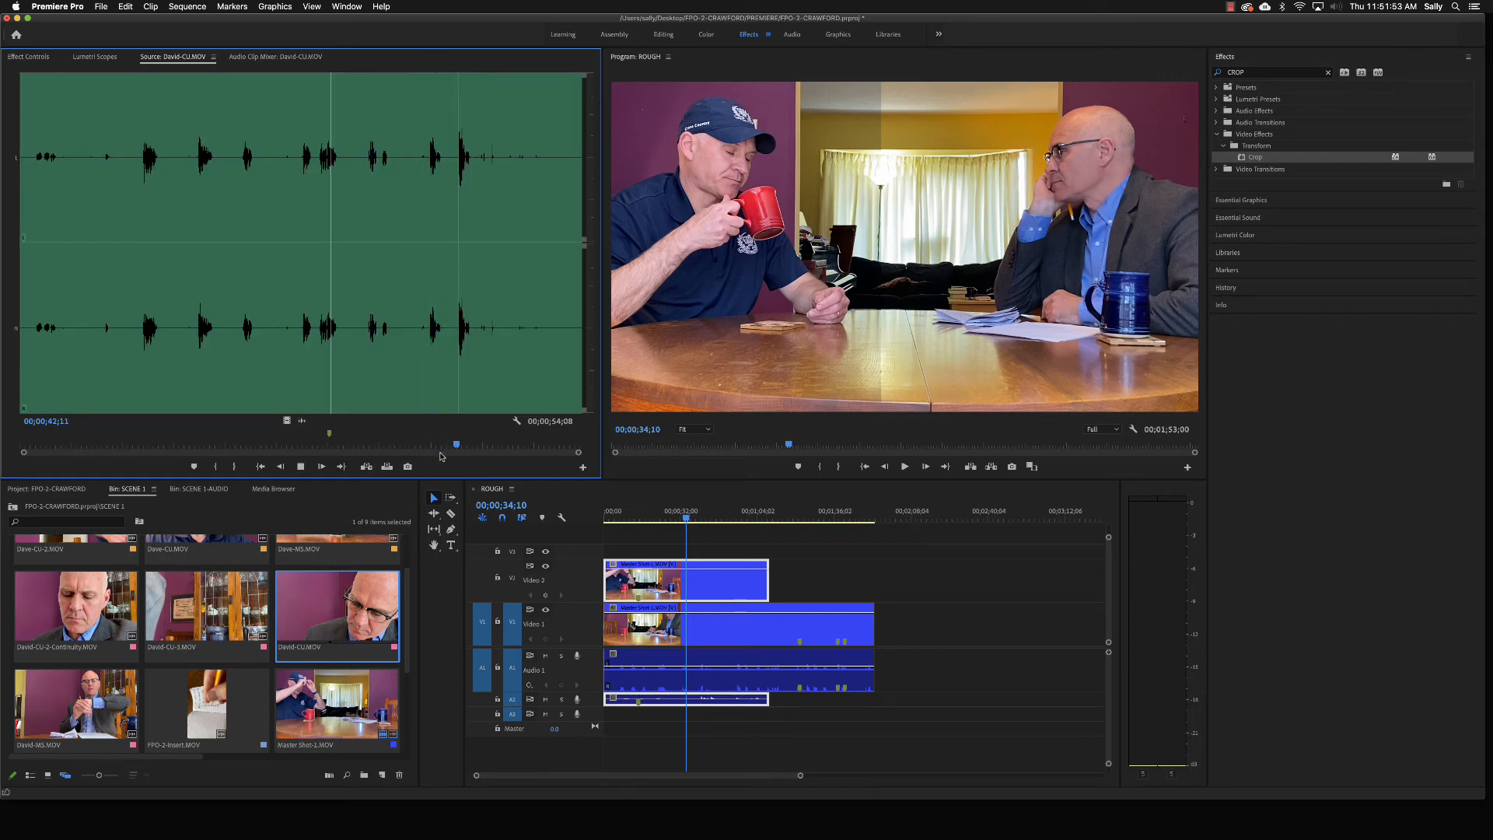
key(space)
drag(468, 445, 450, 450)
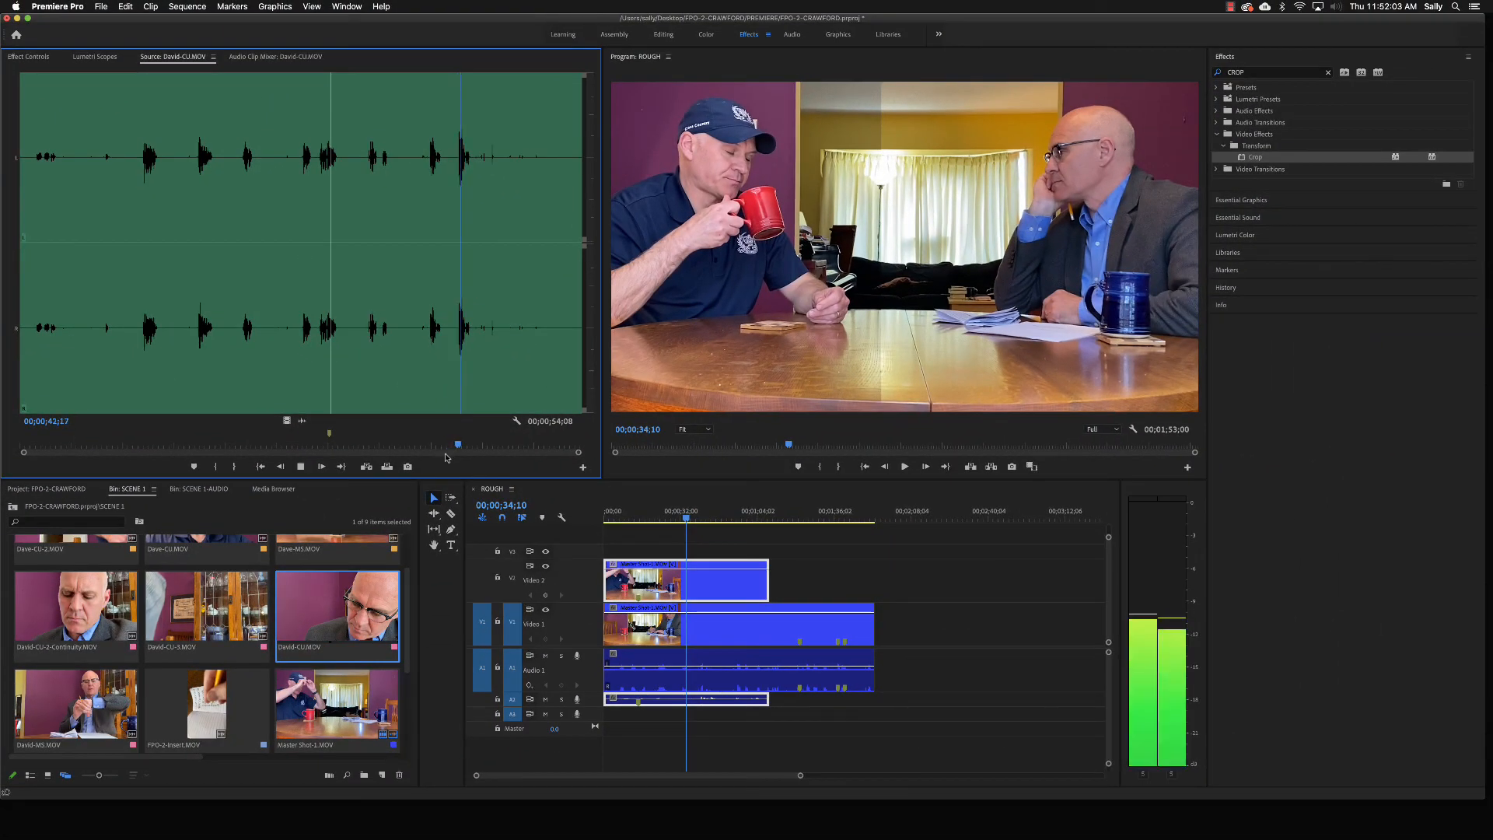
Set David-CU.MOV's In point at about 00;00;41;24 and Out point at 00;00;44;06, and return to the video view
key(i)
drag(462, 451, 449, 451)
key(i)
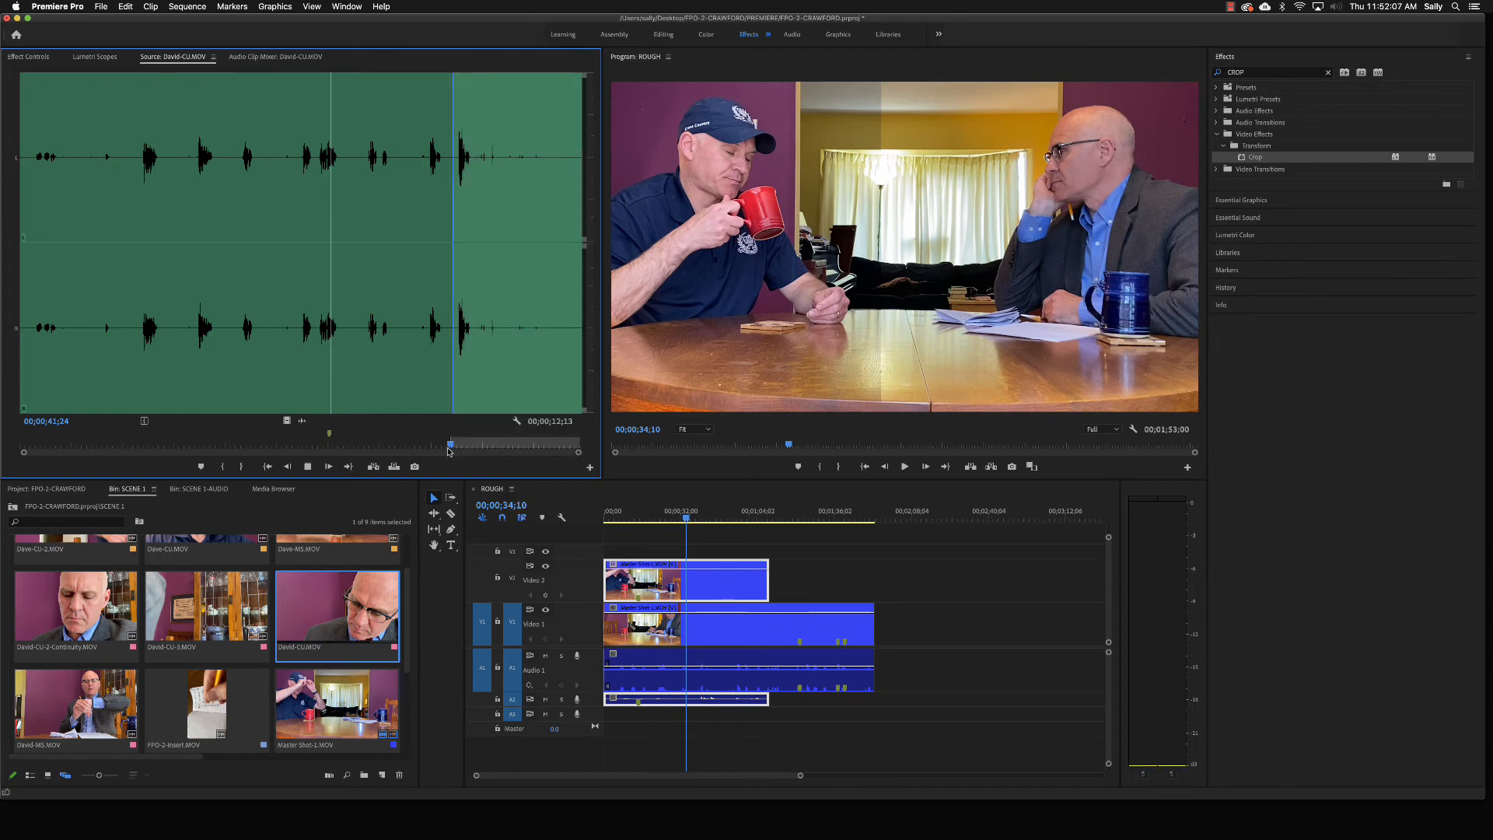
key(o)
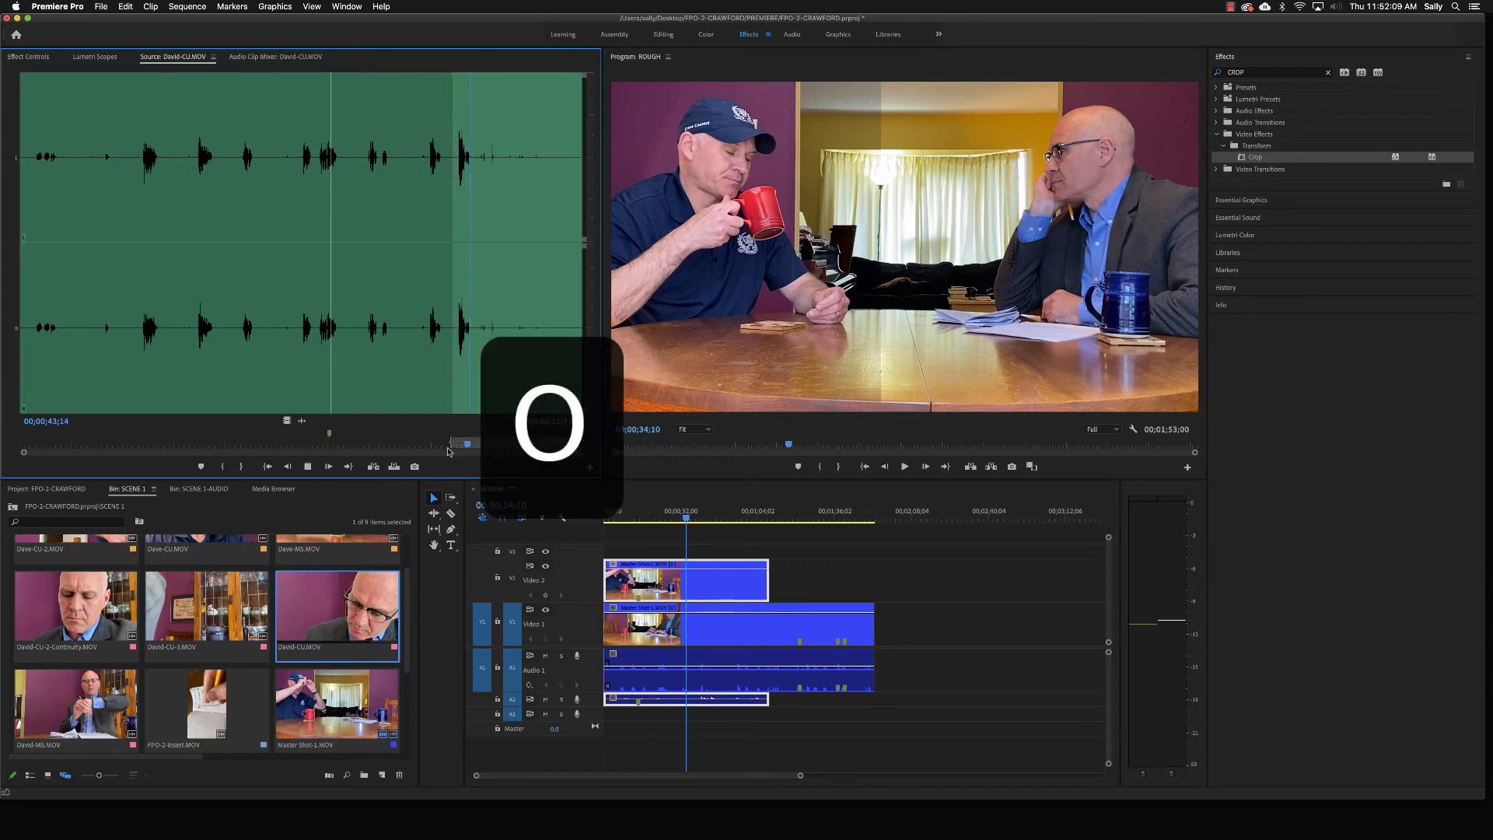
key(space)
key(o)
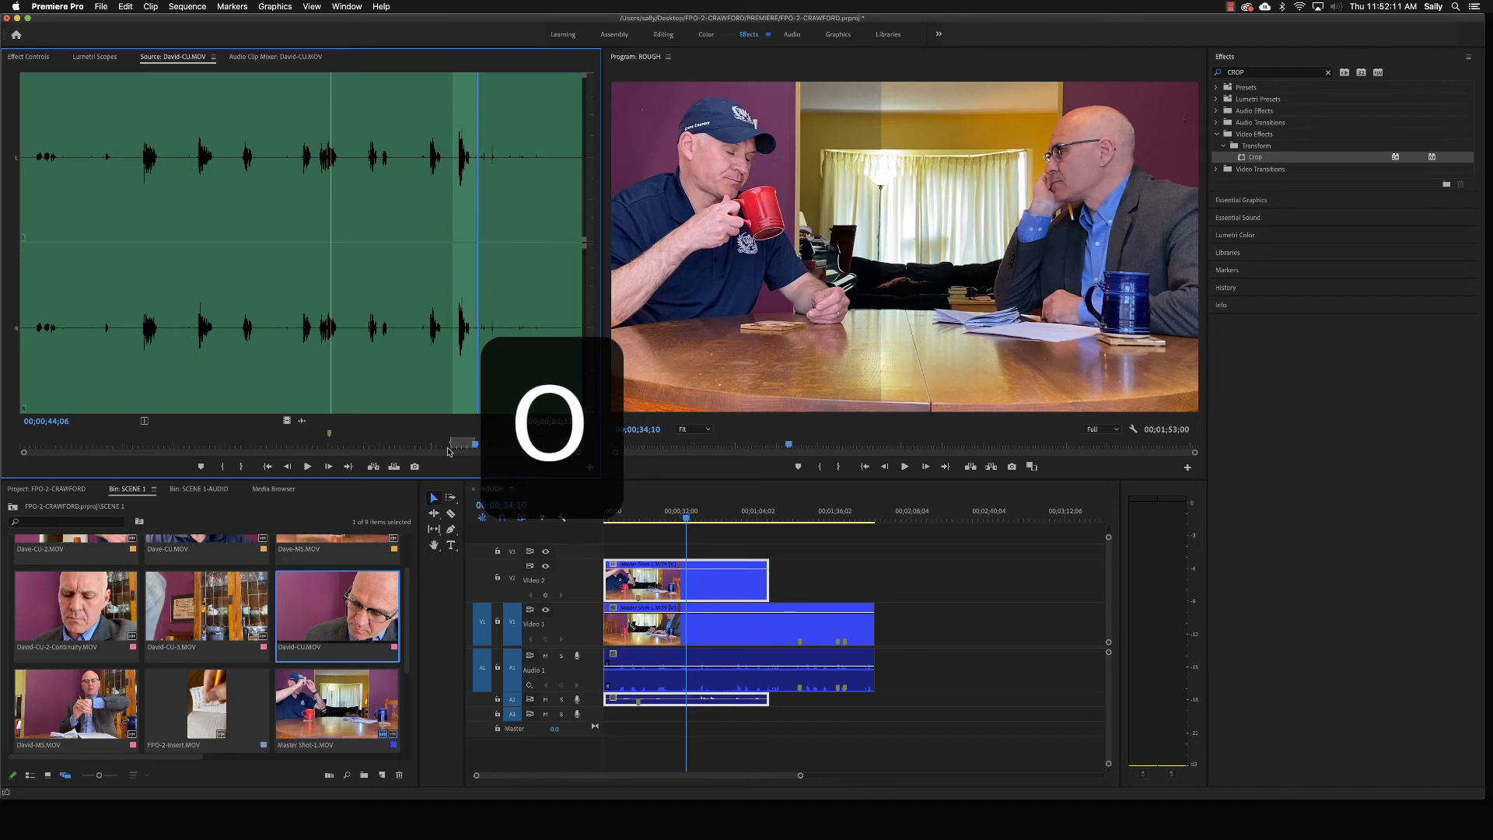
click(288, 421)
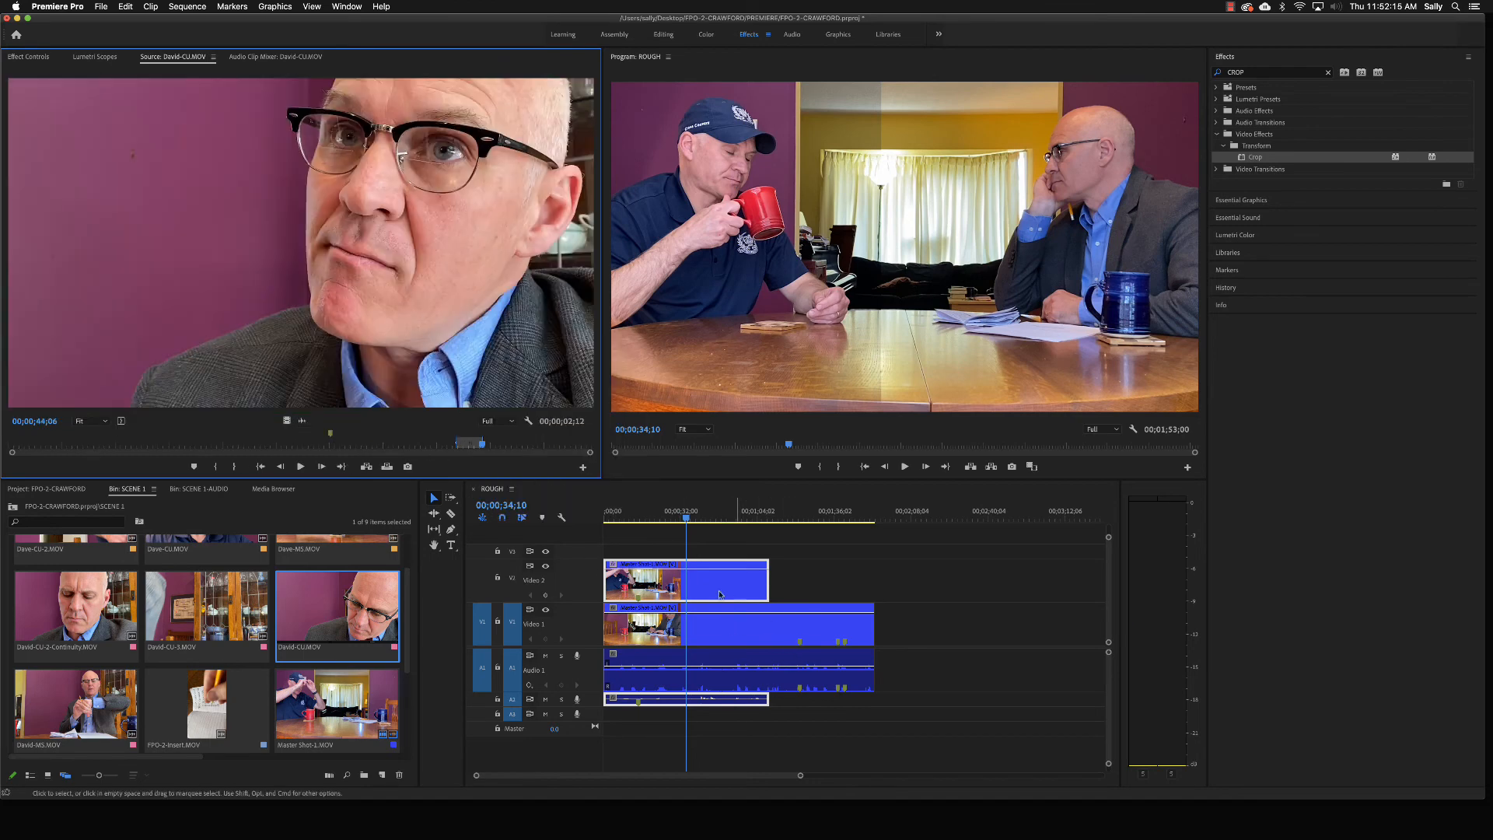
Place the marked section of David-CU.MOV on Video 3 and Audio 3 at 00;00;31;02
click(678, 520)
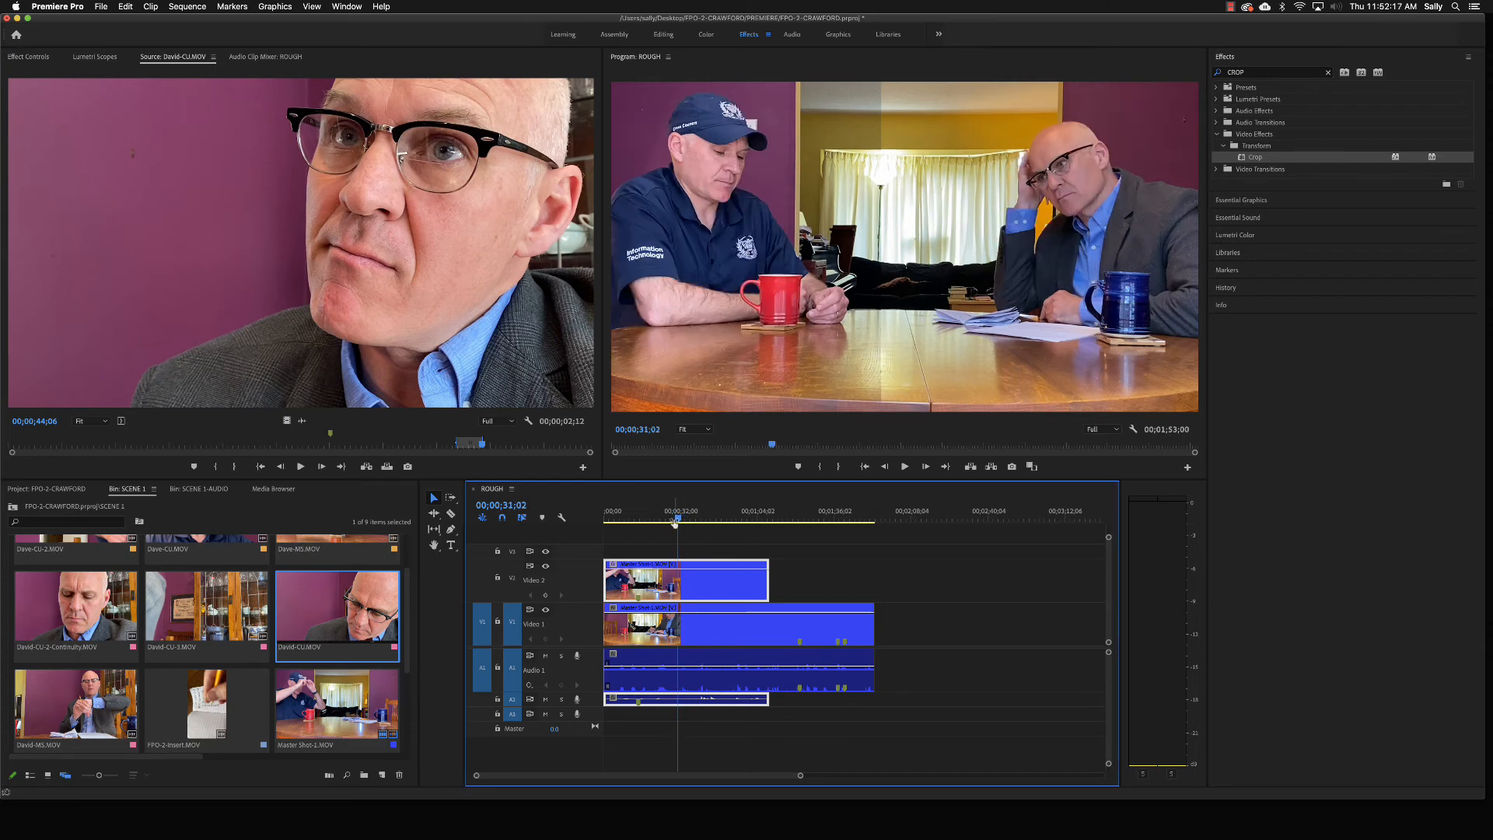
click(218, 287)
drag(519, 506, 682, 555)
drag(800, 774, 659, 775)
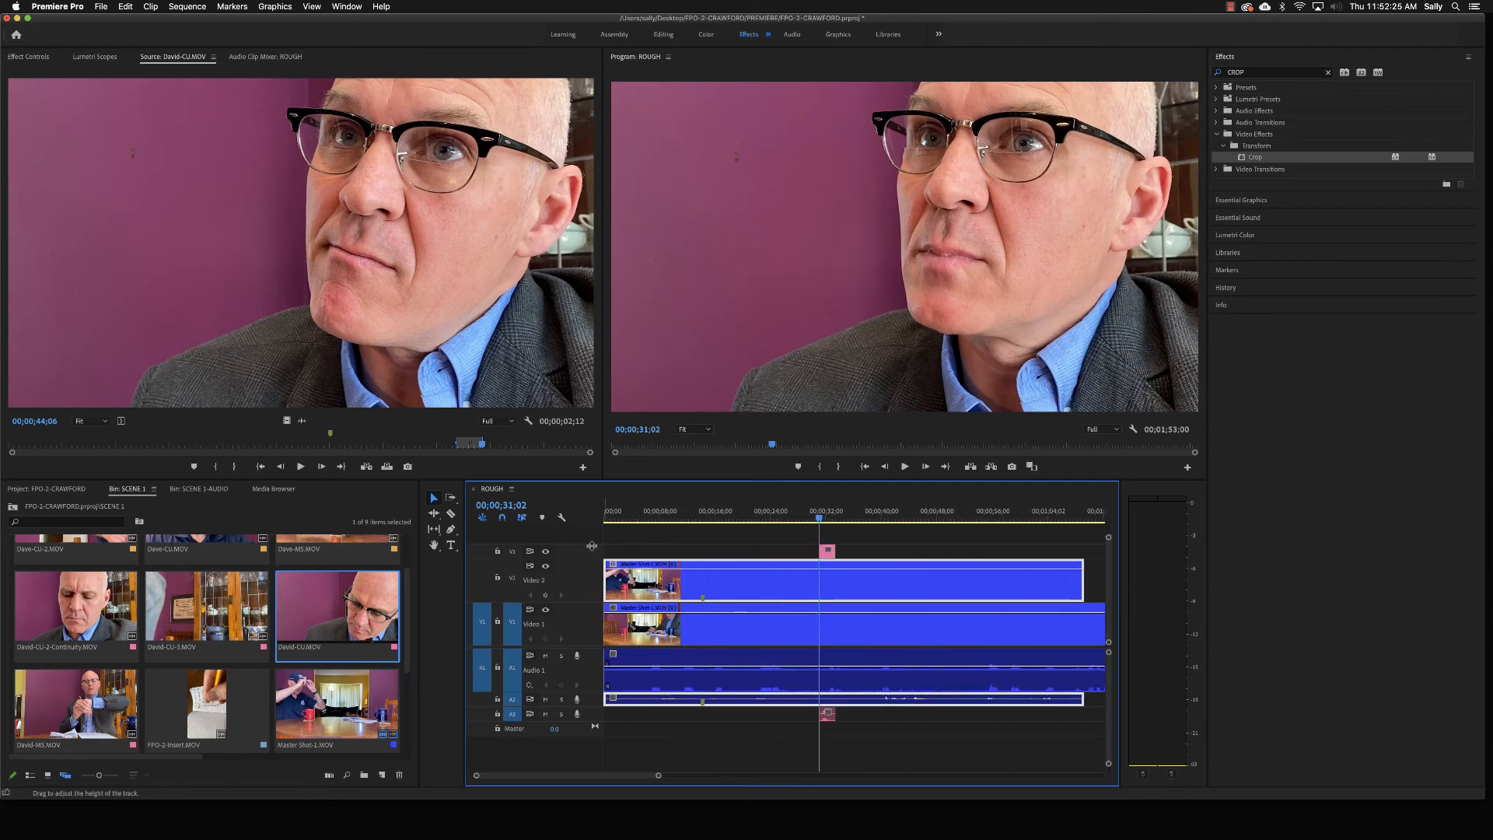
Expand the Video 3 and Audio 3 tracks and collapse Video 1 and Video 2
drag(591, 546, 597, 610)
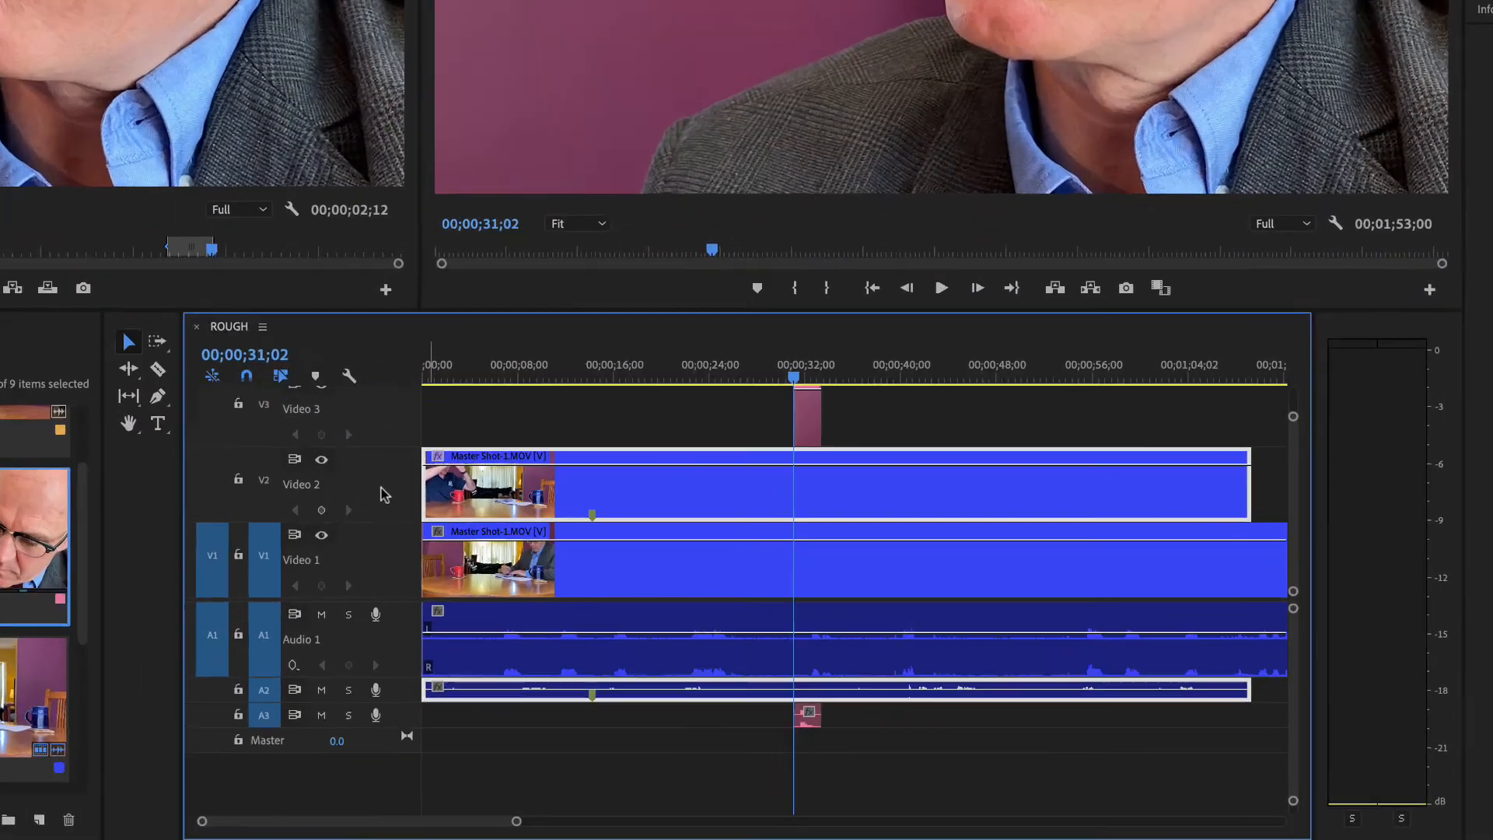
double_click(583, 586)
double_click(578, 616)
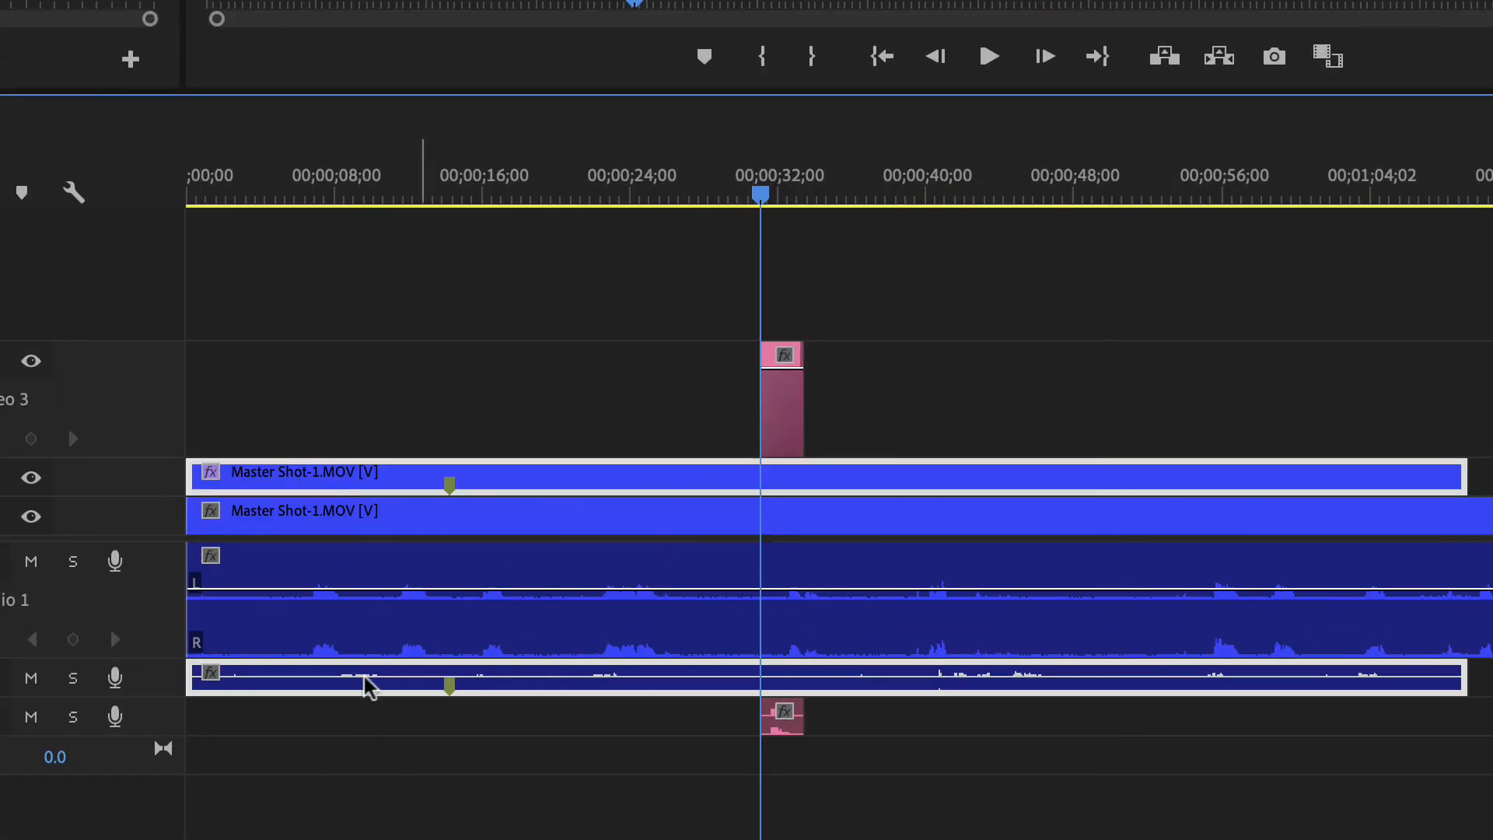
double_click(162, 728)
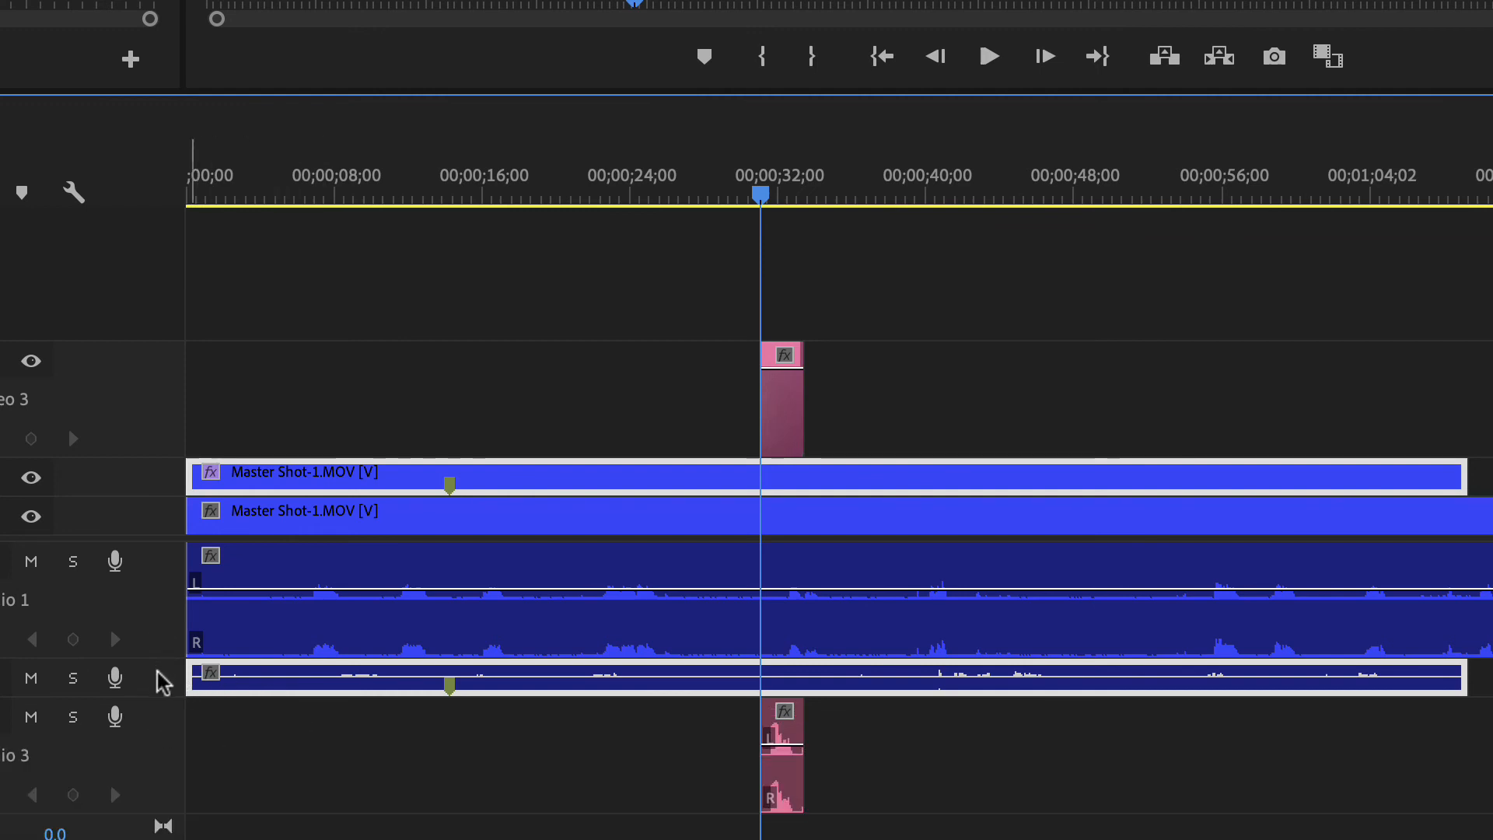
double_click(154, 634)
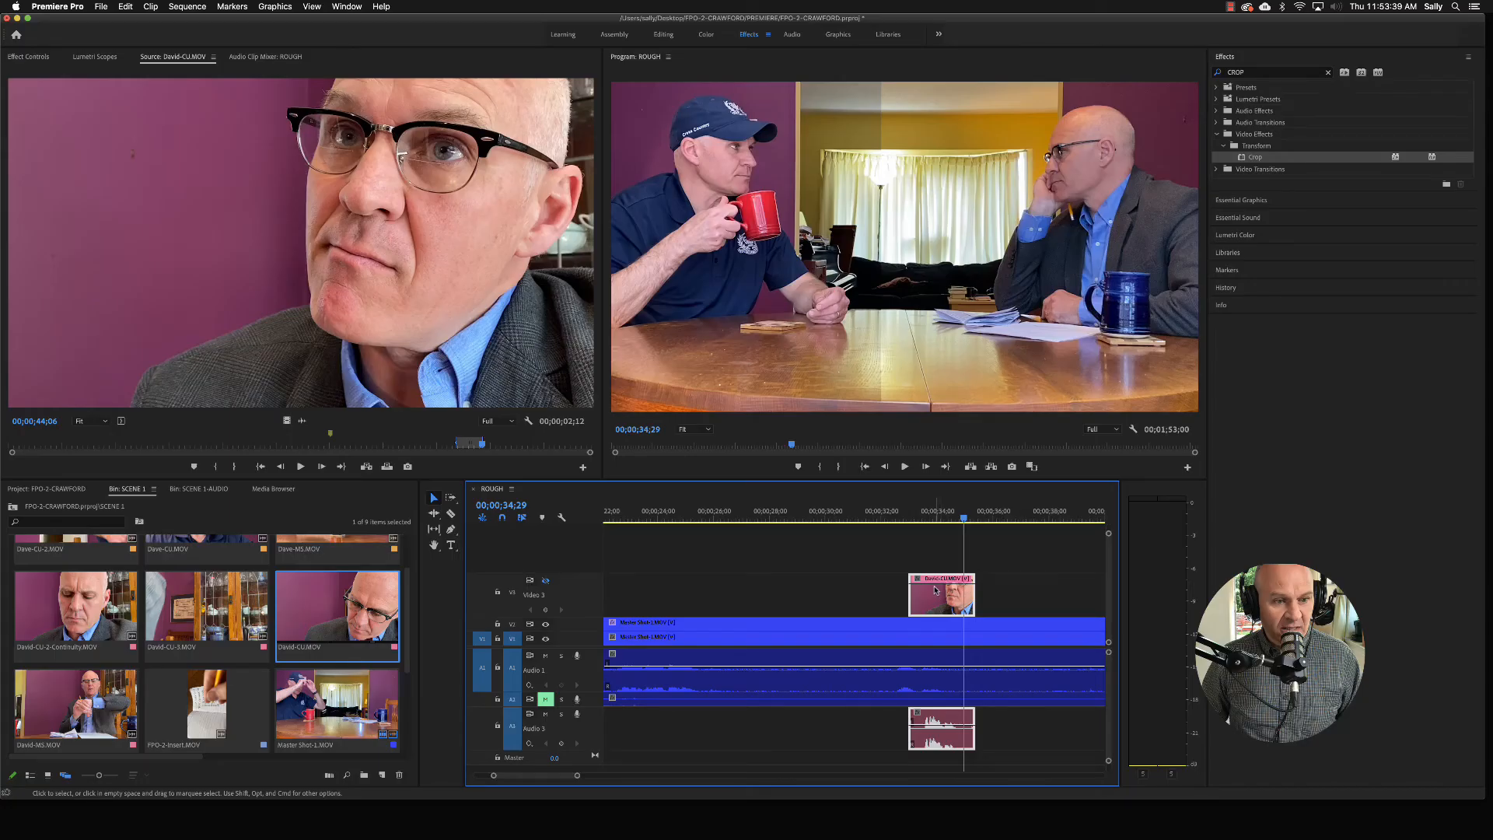
Delete the David-CU.MOV clip from Video 3 and Audio 3, and place its marked section there again at about 00;00;31;18
key(Delete)
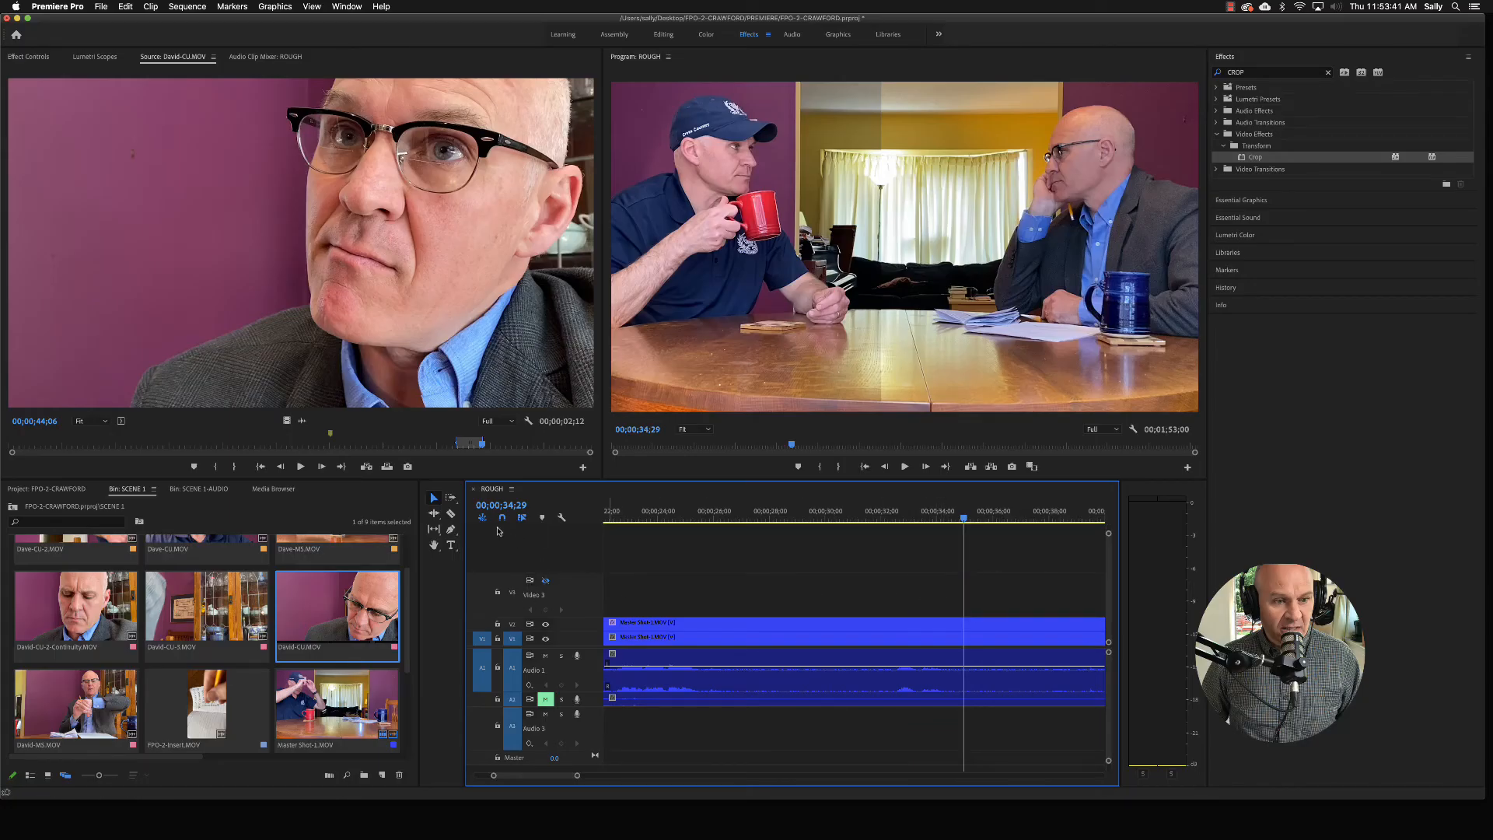
click(340, 324)
drag(306, 294, 888, 673)
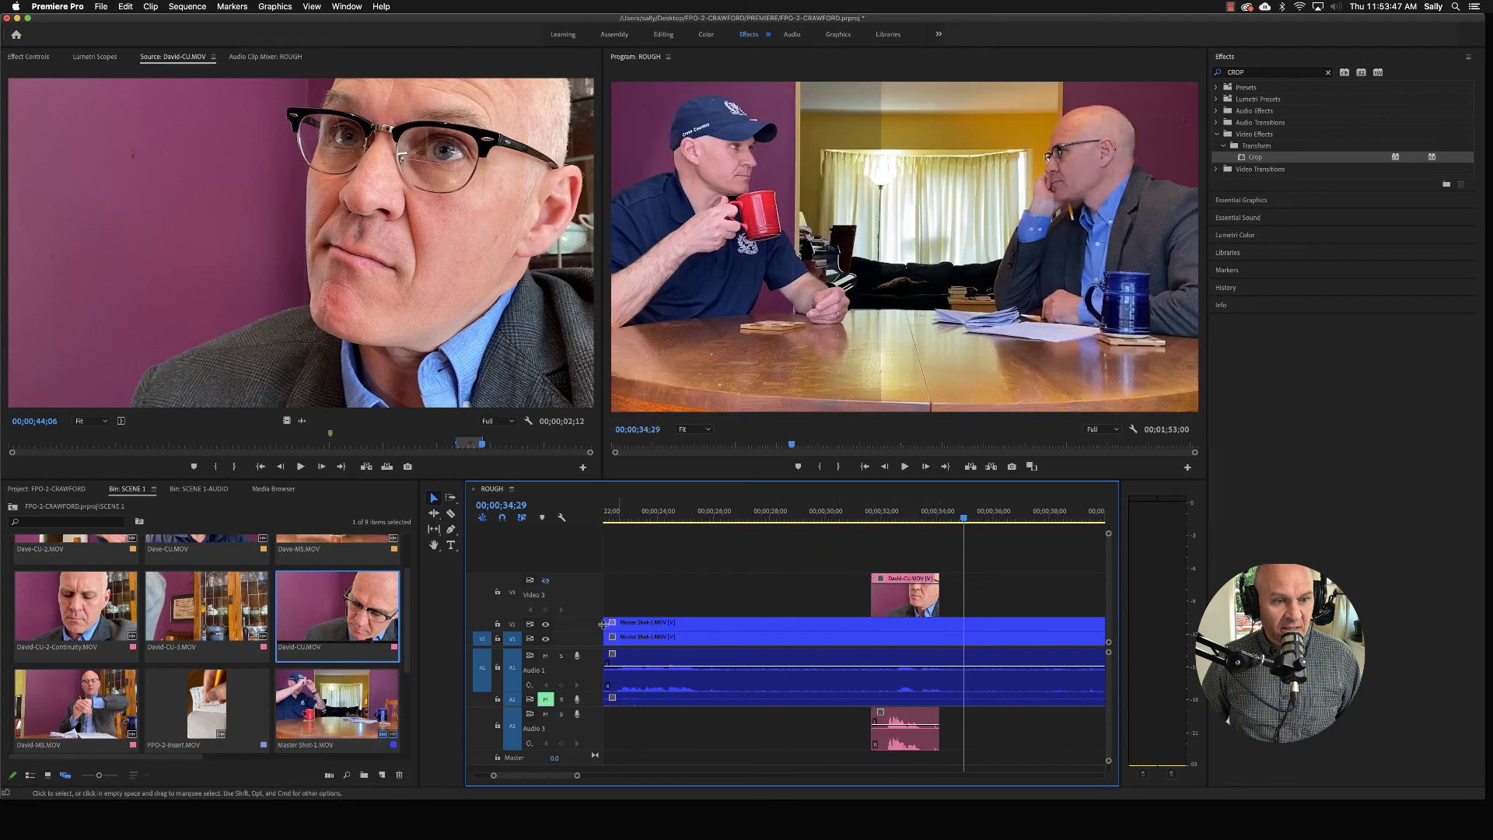
Unmute Audio 2, solo Audio 1 and play the master shot's line from 00;00;32;15
click(545, 699)
click(561, 655)
click(901, 518)
drag(901, 518, 895, 521)
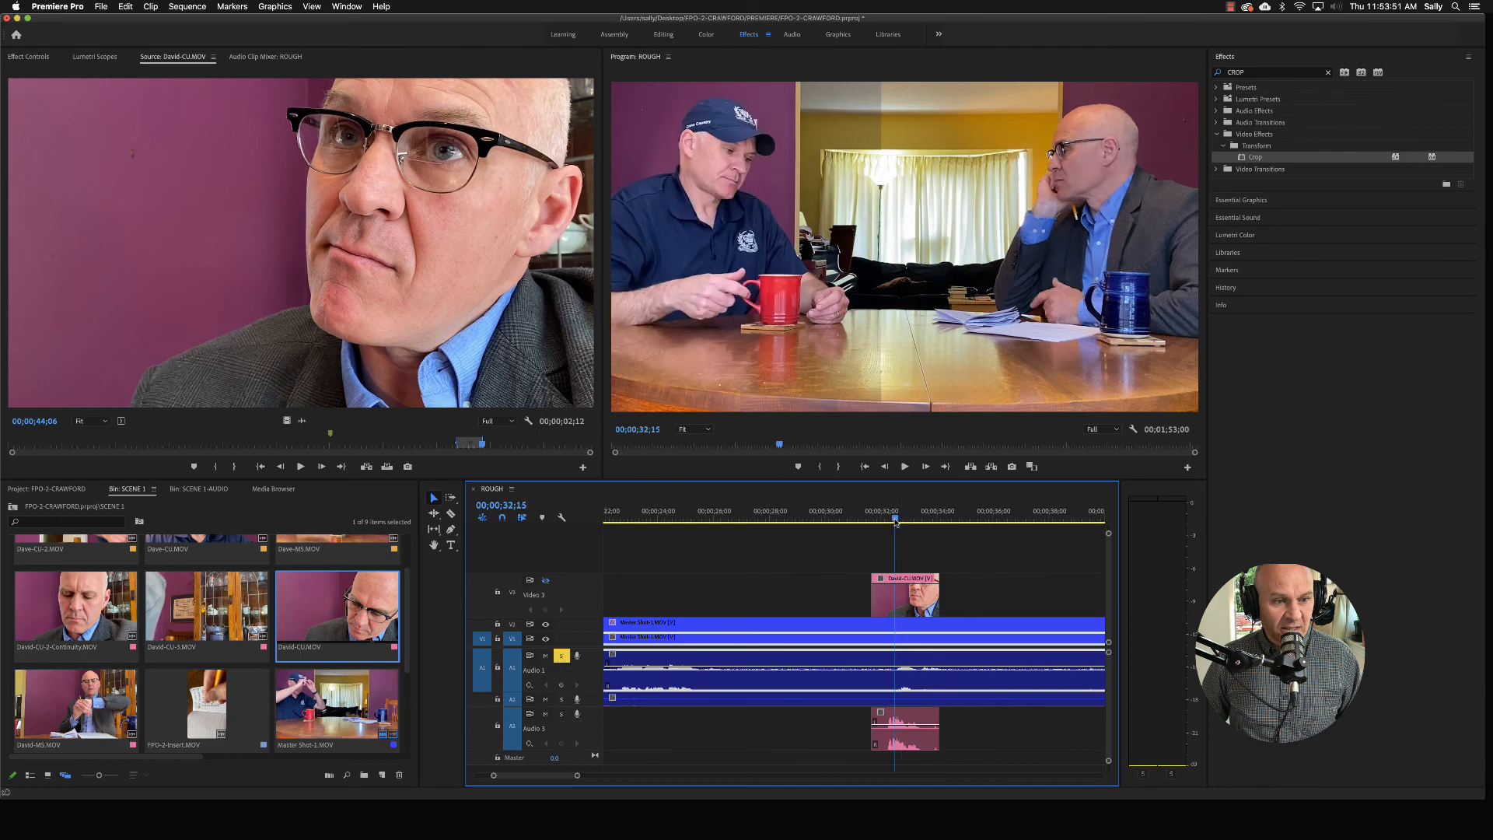
key(space)
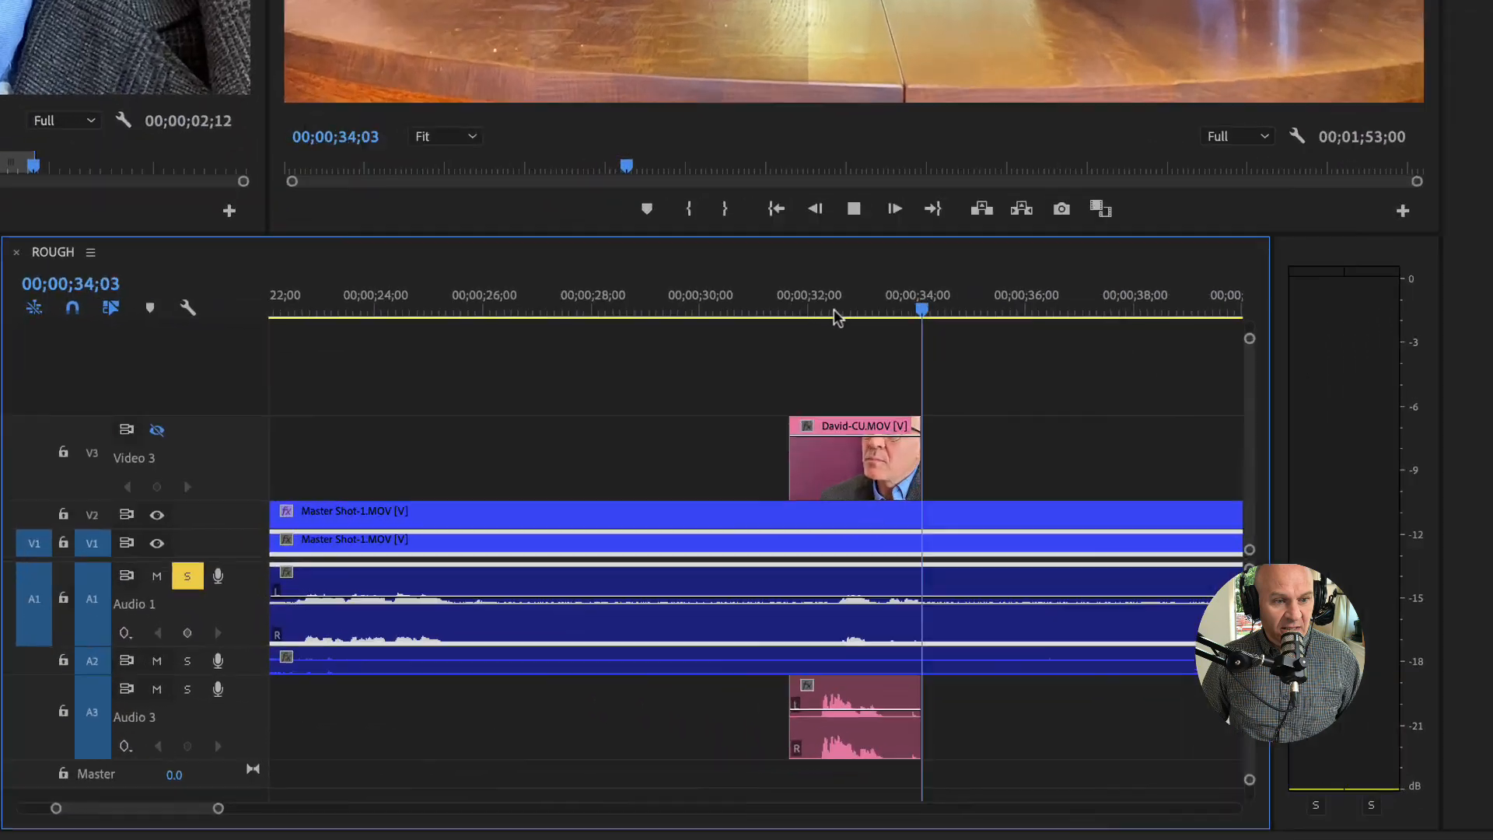
key(space)
Add a marker to the Video 1 master shot where the line's waveform begins, at about 00;00;32;18
drag(923, 305, 839, 352)
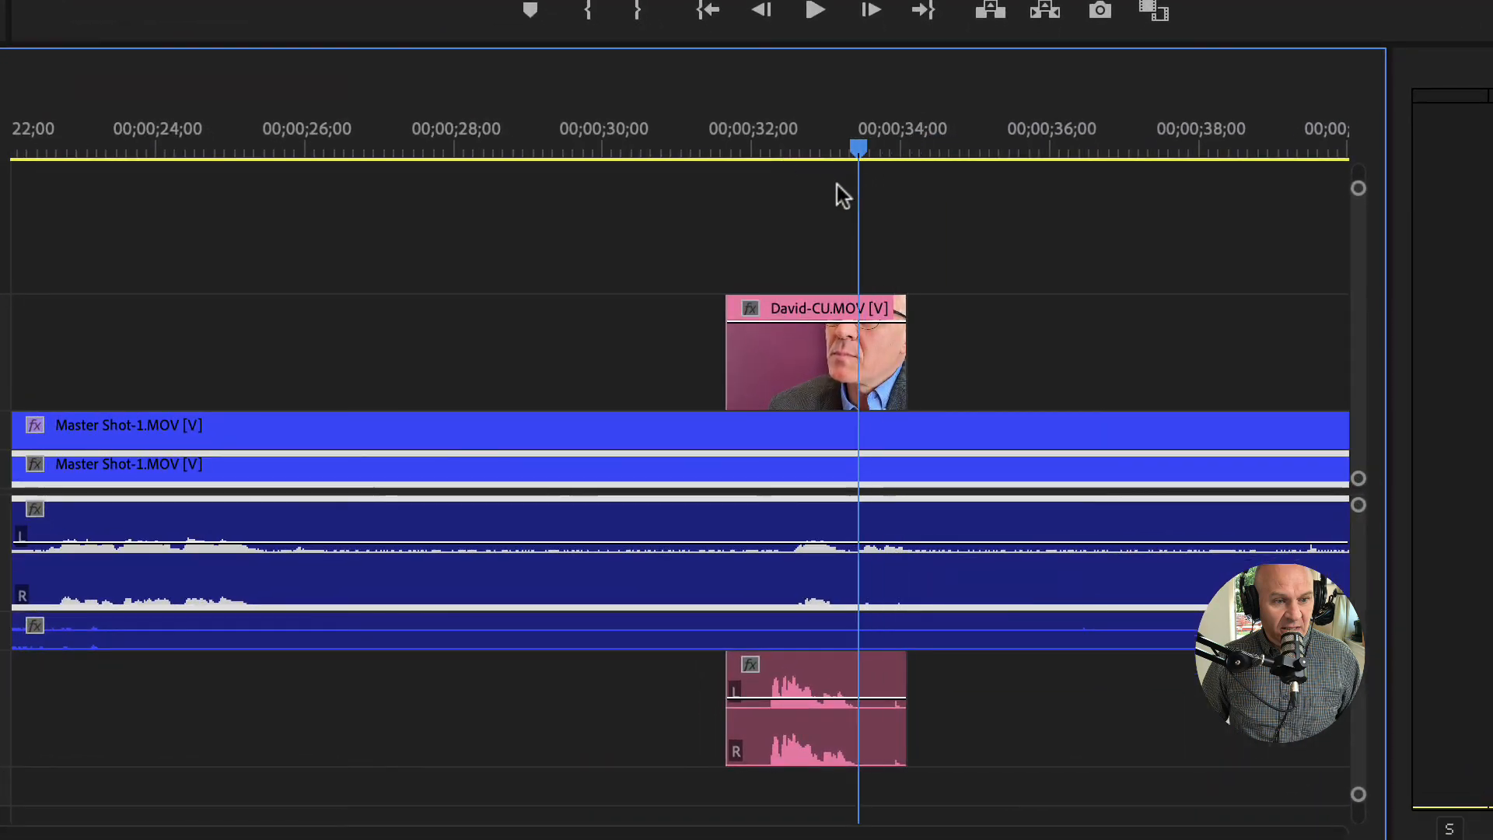
drag(795, 207, 799, 207)
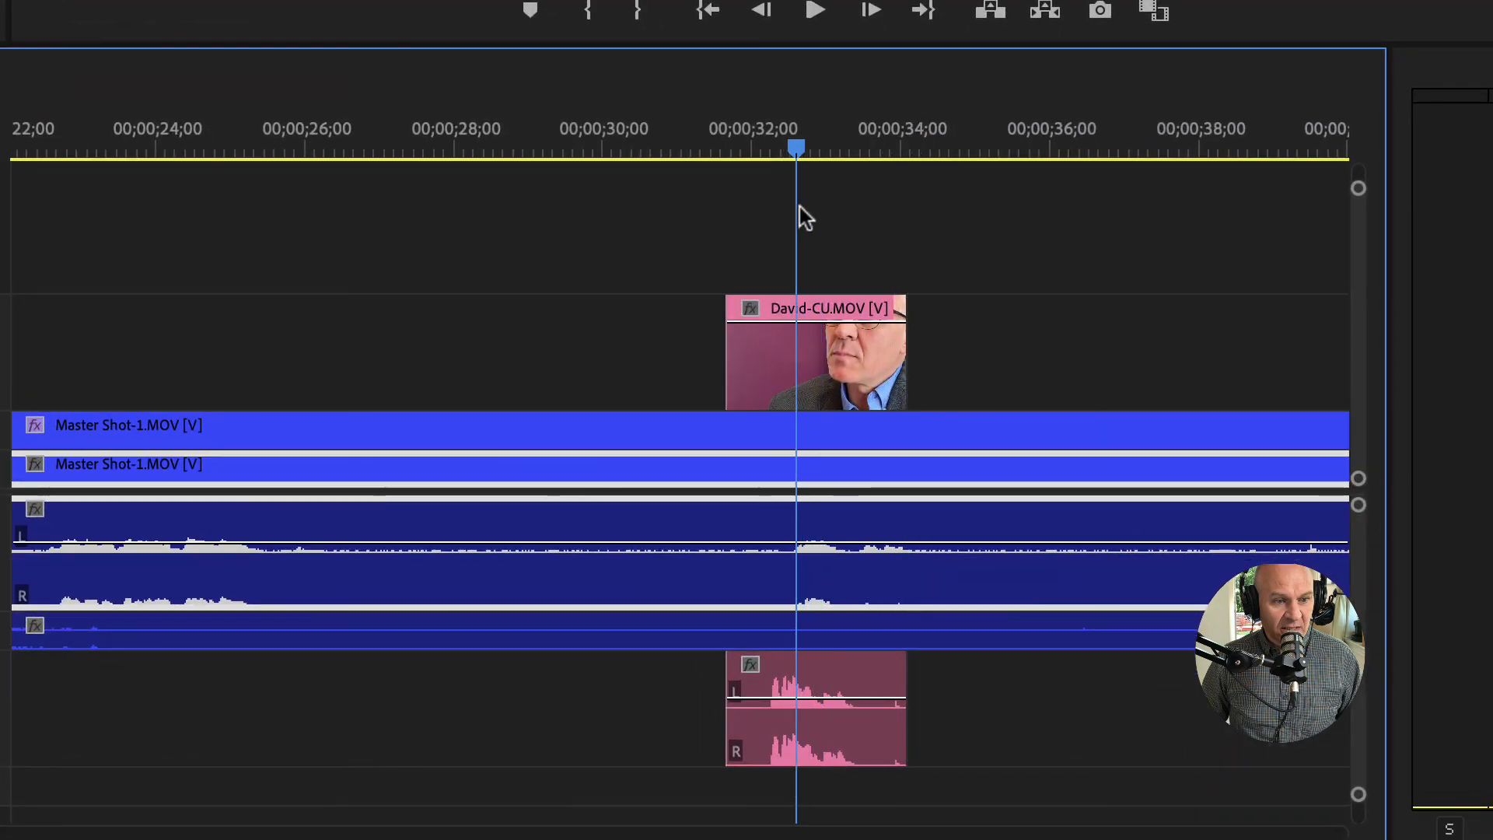
key(m)
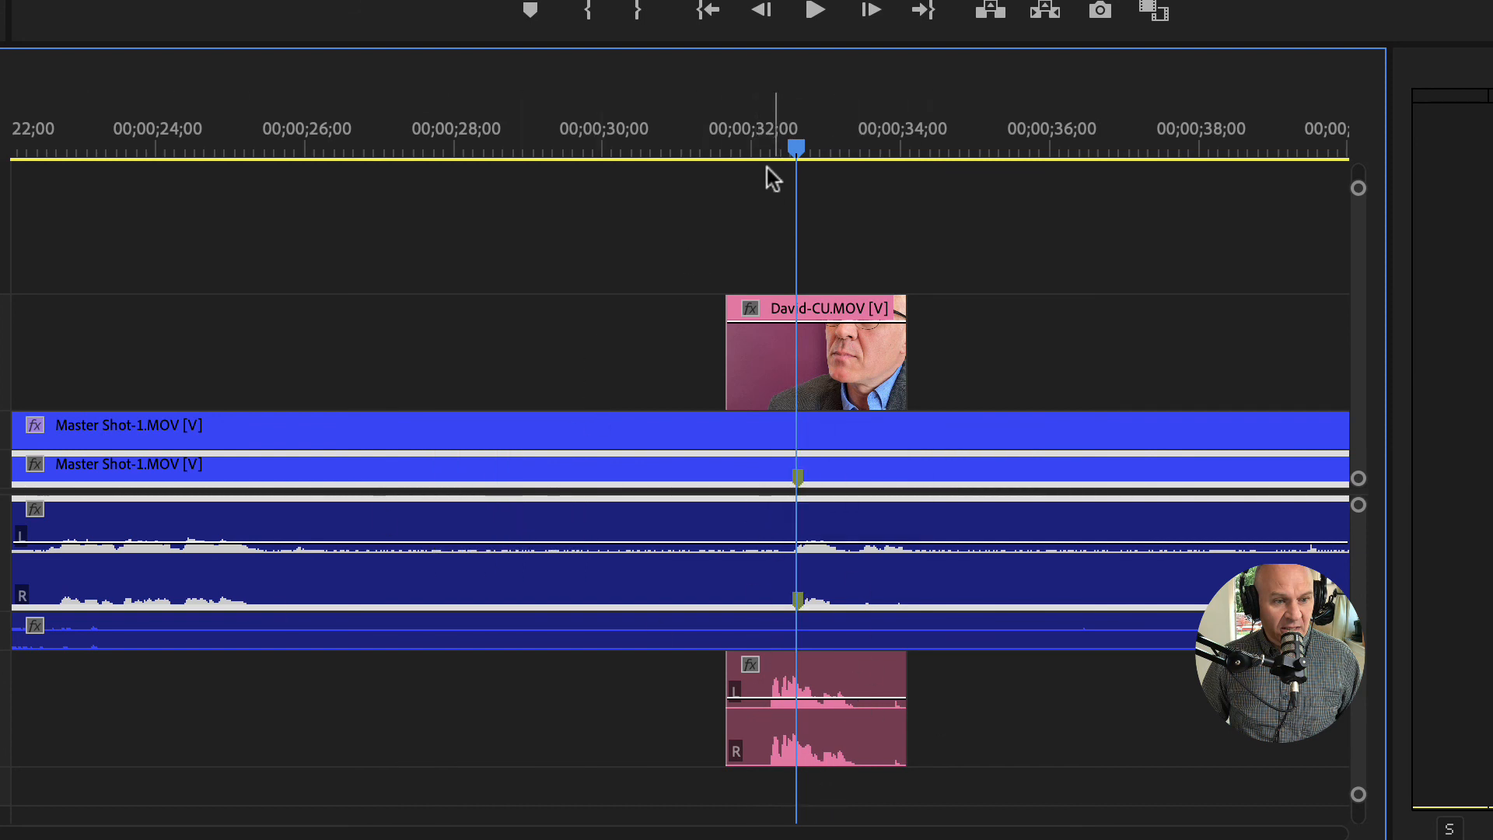
Play briefly up to the marker and add a second marker to the Video 1 master shot at about 00;00;32;07
click(739, 148)
key(space)
key(space)
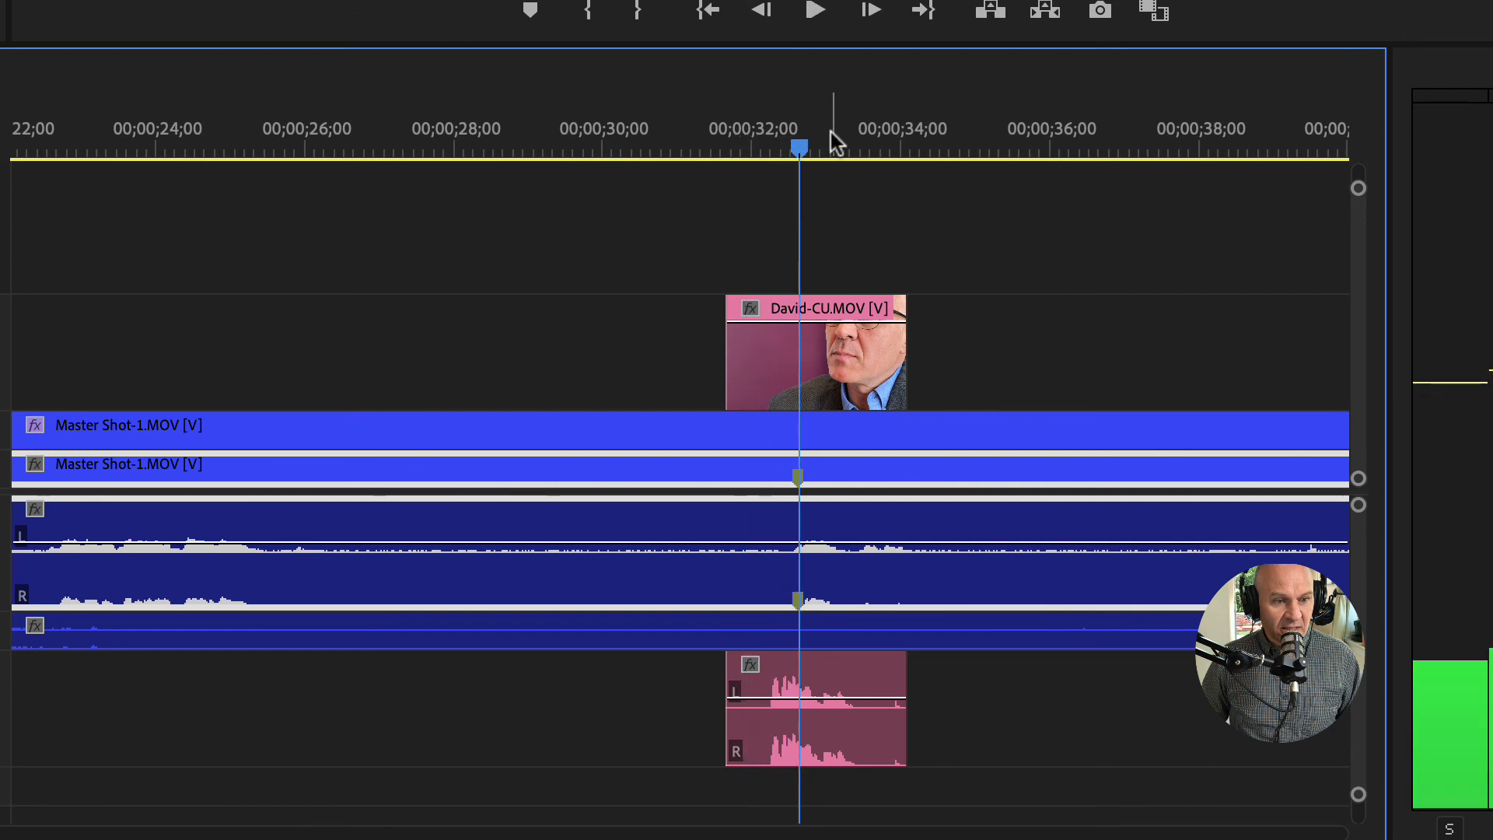
click(776, 149)
drag(773, 162, 772, 165)
key(m)
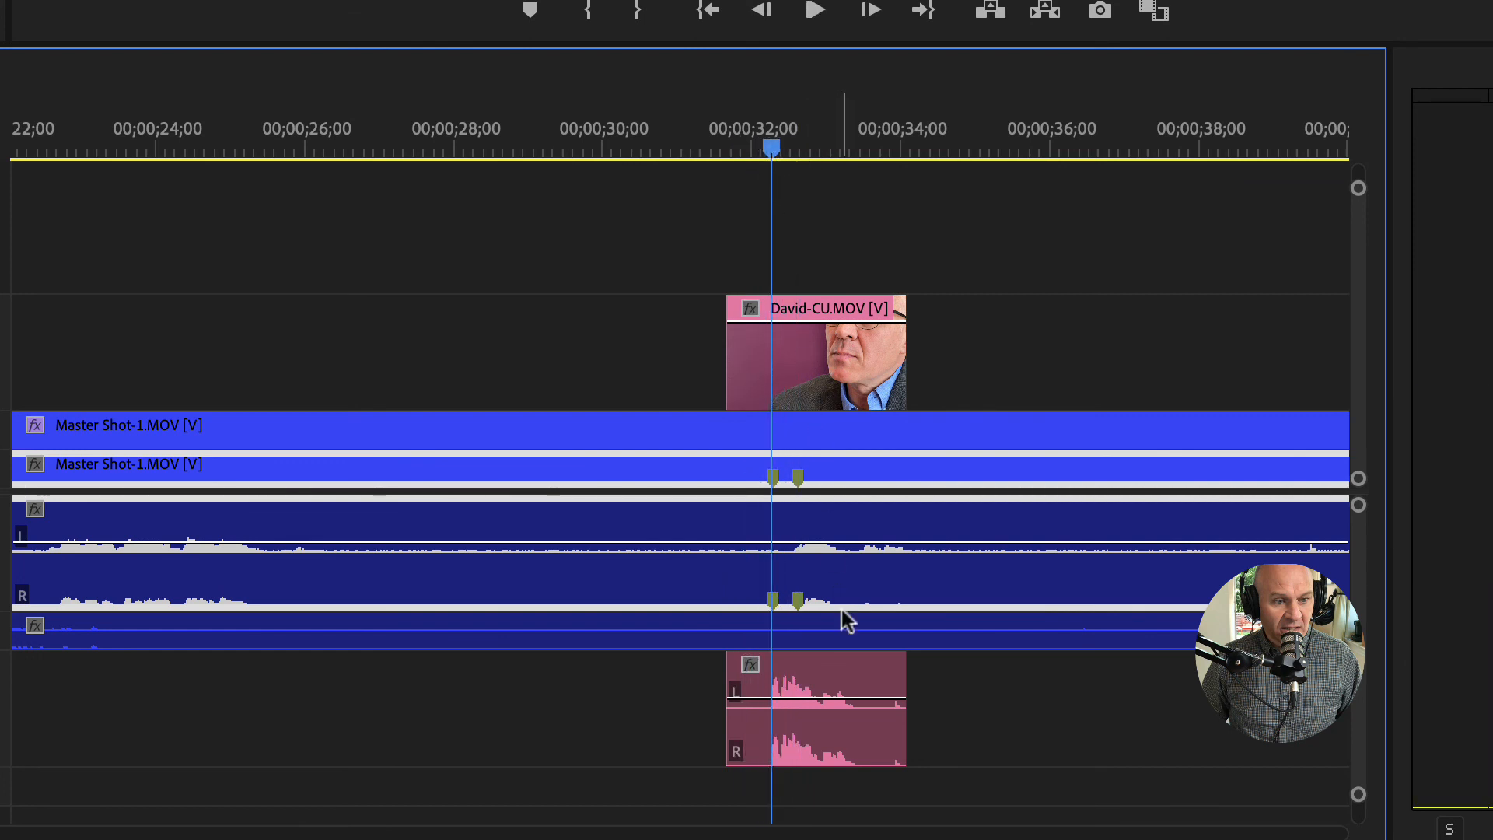
Add a marker to the David-CU.MOV clip at about 00;00;32;07 and move the clip to align it with the master shot's 00;00;32;18 marker
click(828, 687)
key(m)
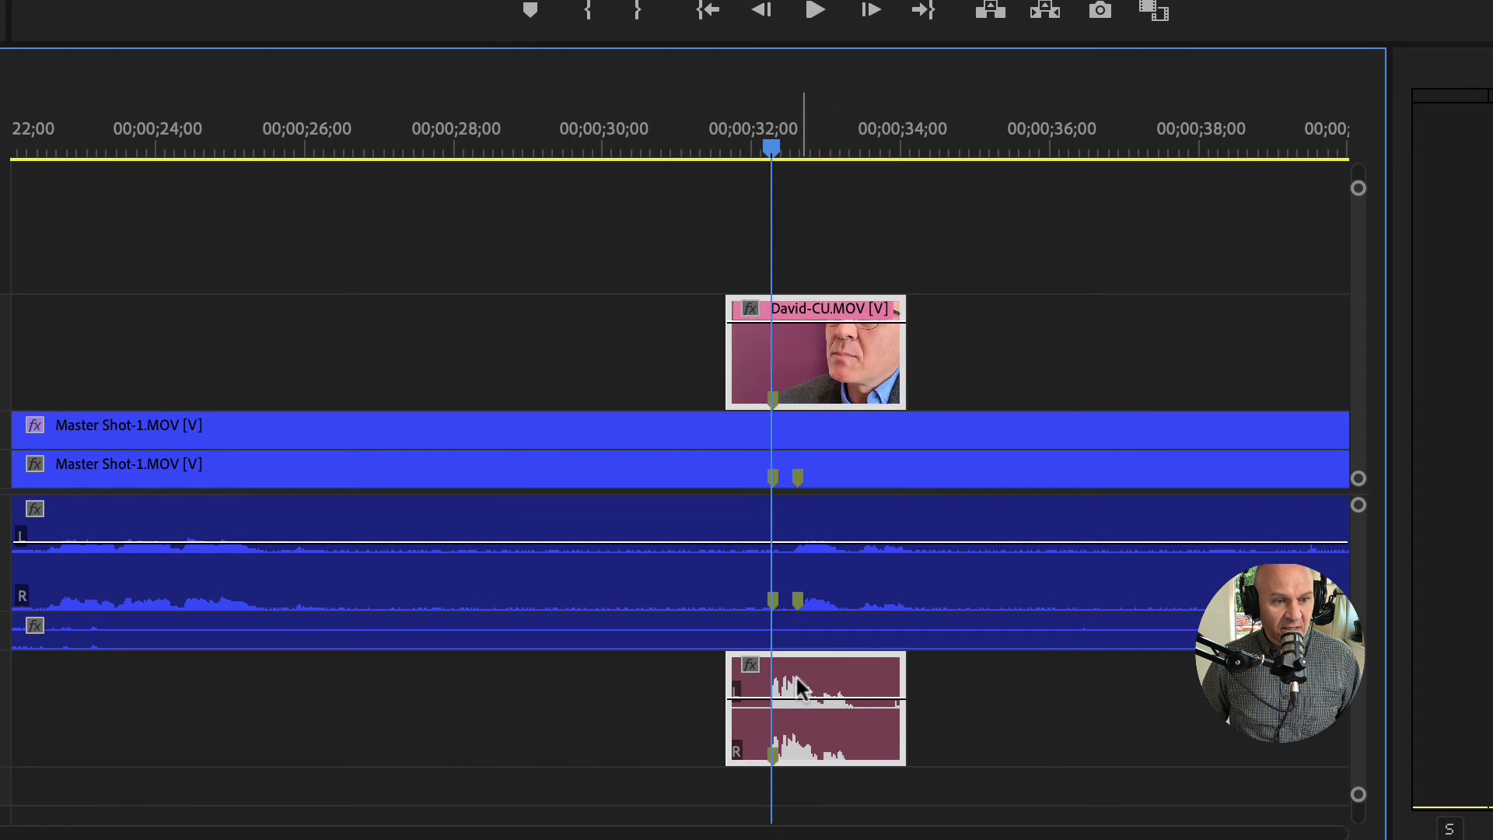
drag(806, 356, 834, 356)
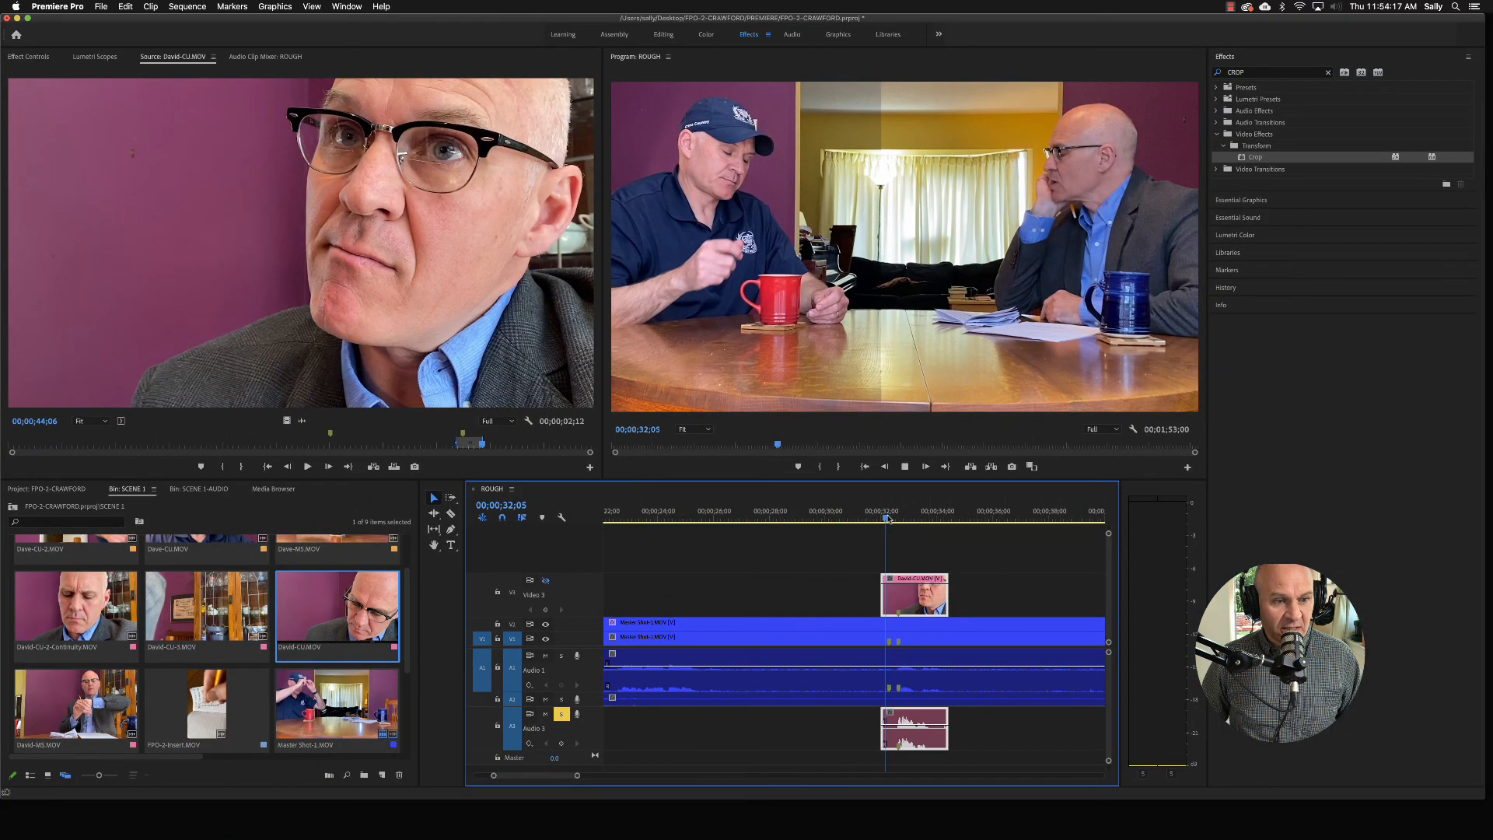
Play the aligned David-CU.MOV clip repeatedly from about 00;00;32;05 to check its picture and Audio 3 against the master shot
key(space)
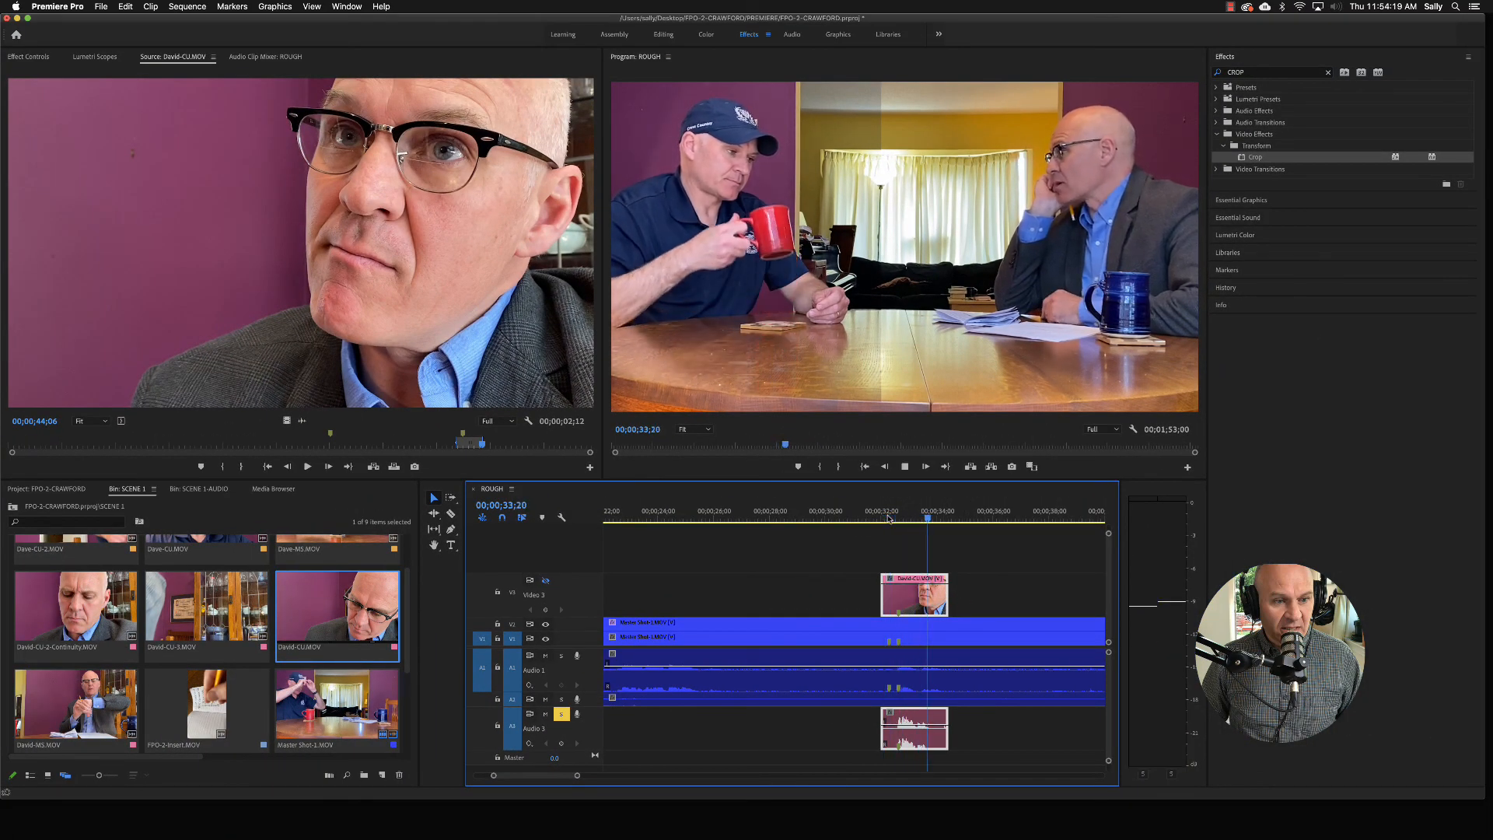
key(space)
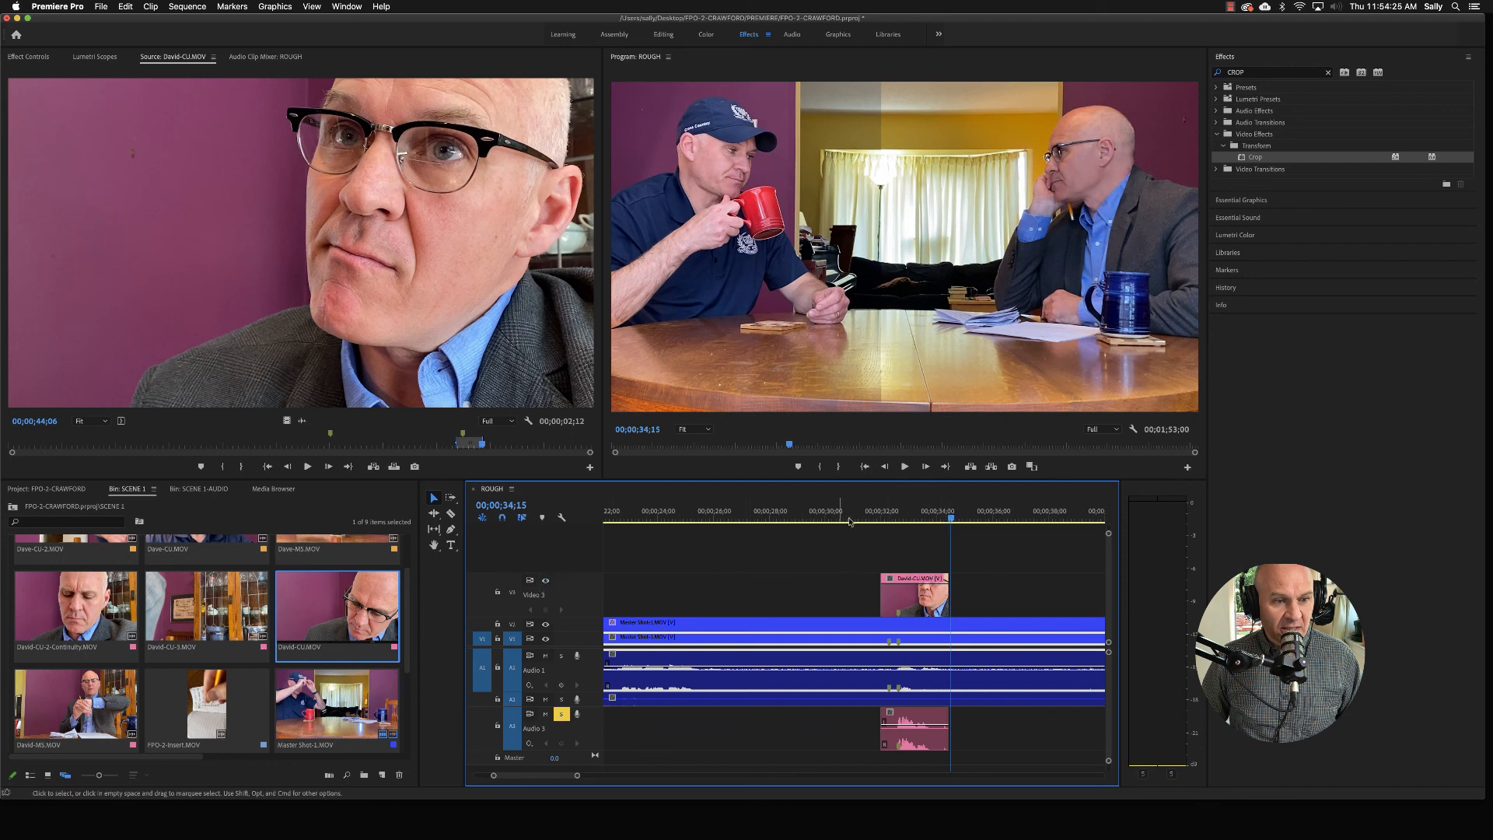
click(892, 513)
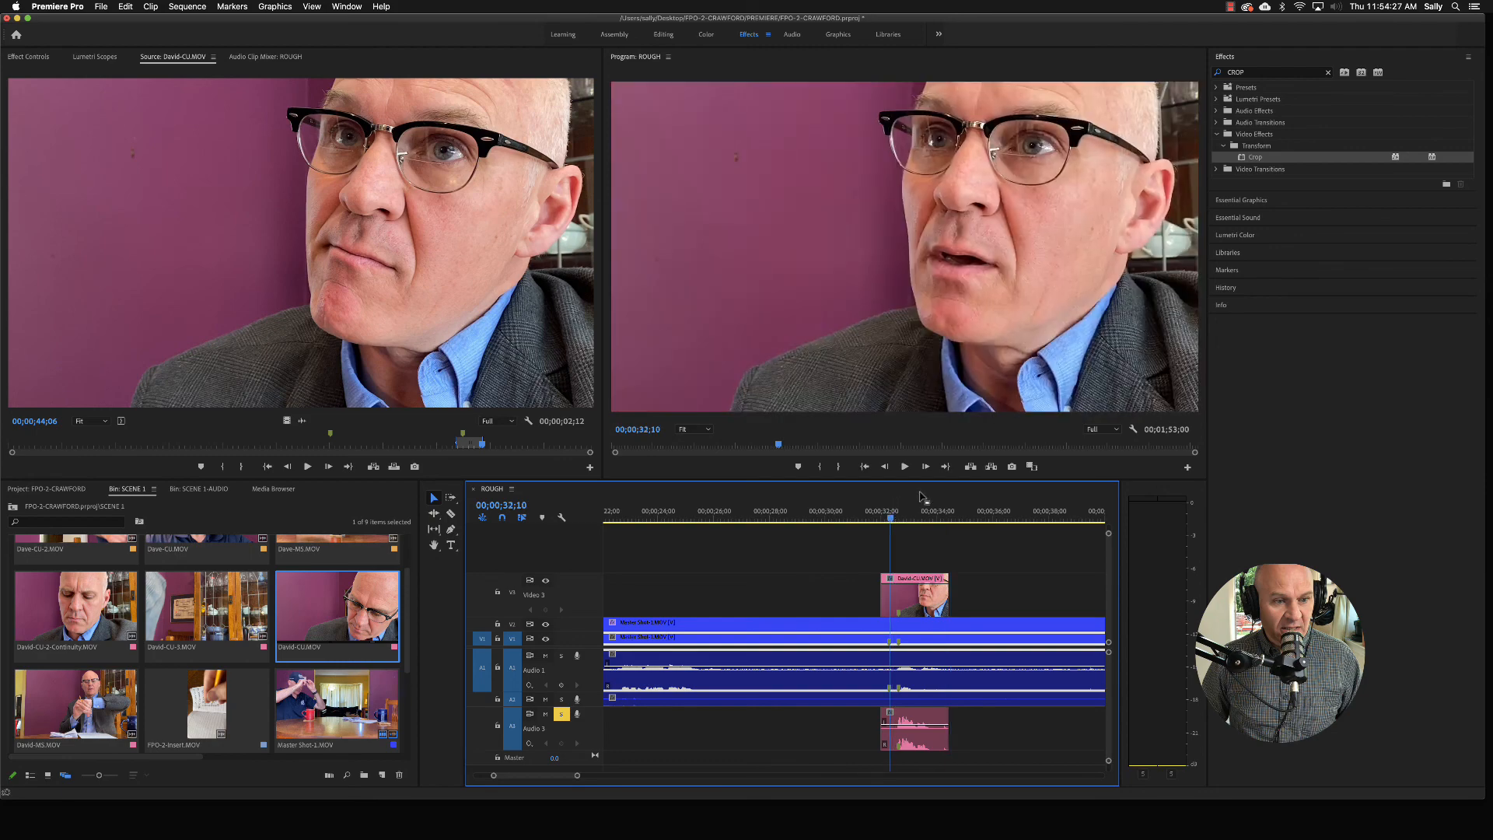
key(space)
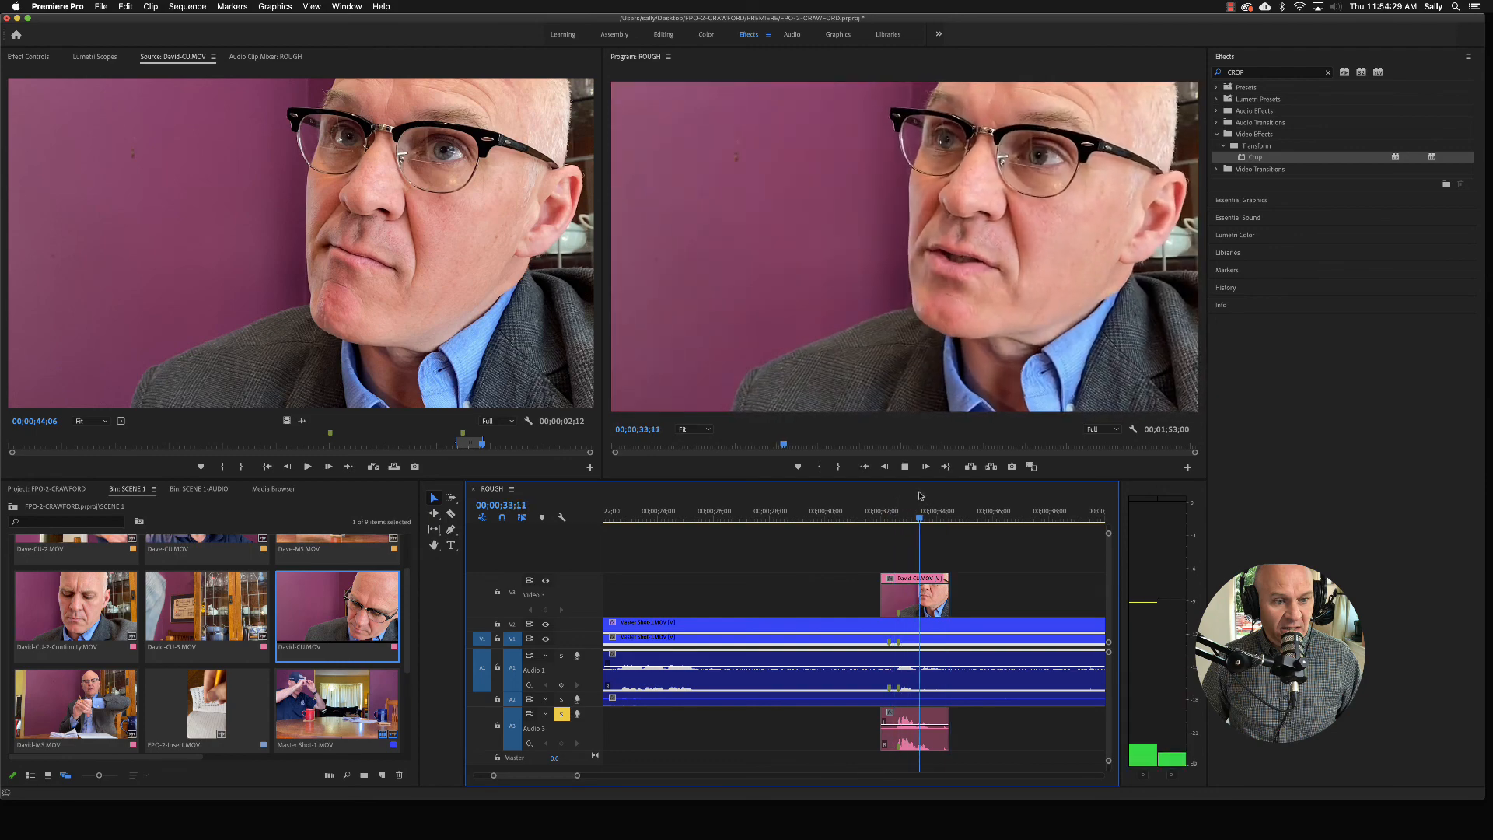
key(Right)
key(Right)
key(Right)
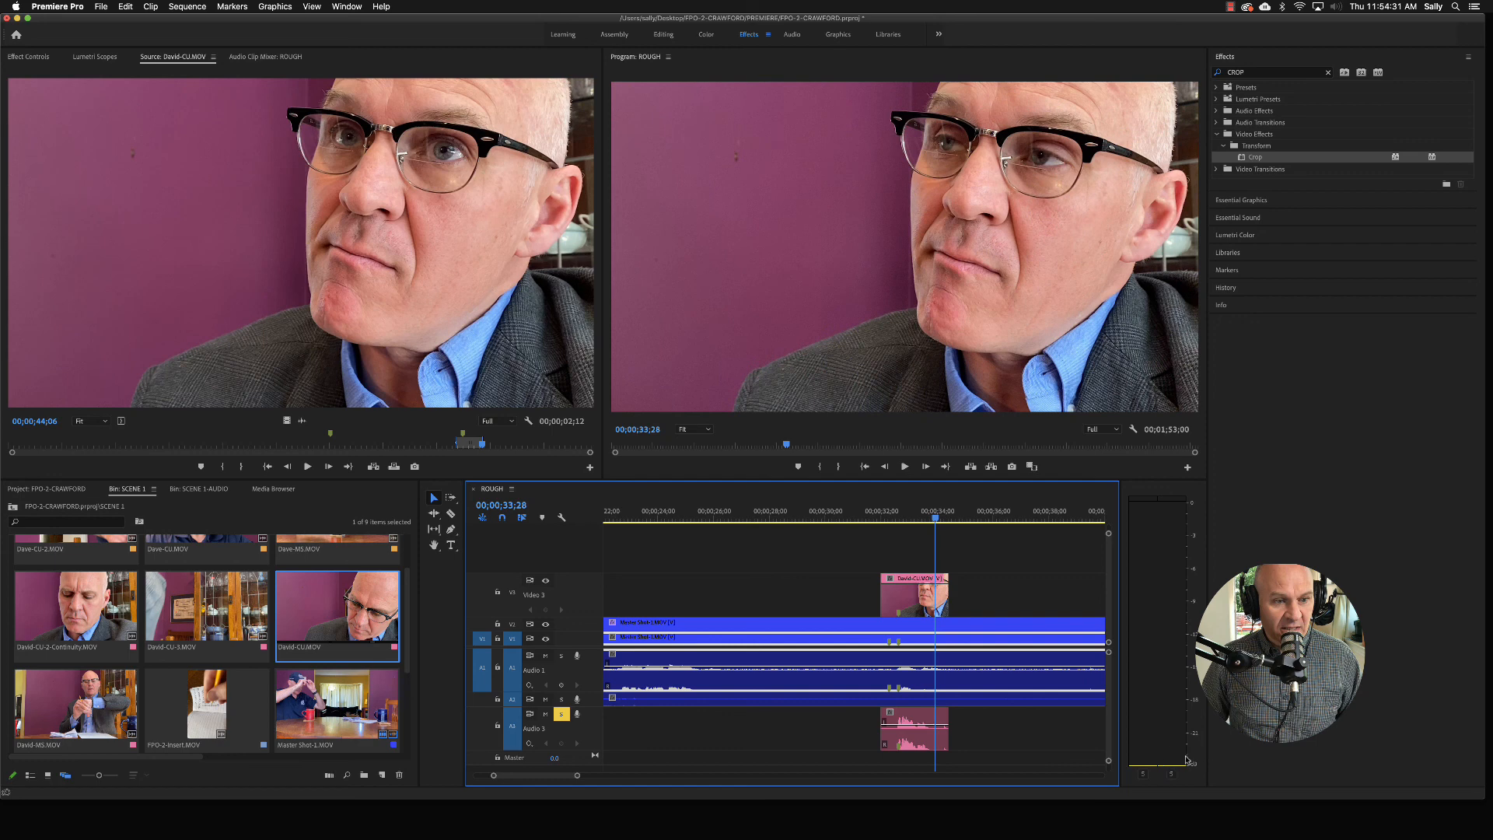
click(888, 514)
key(space)
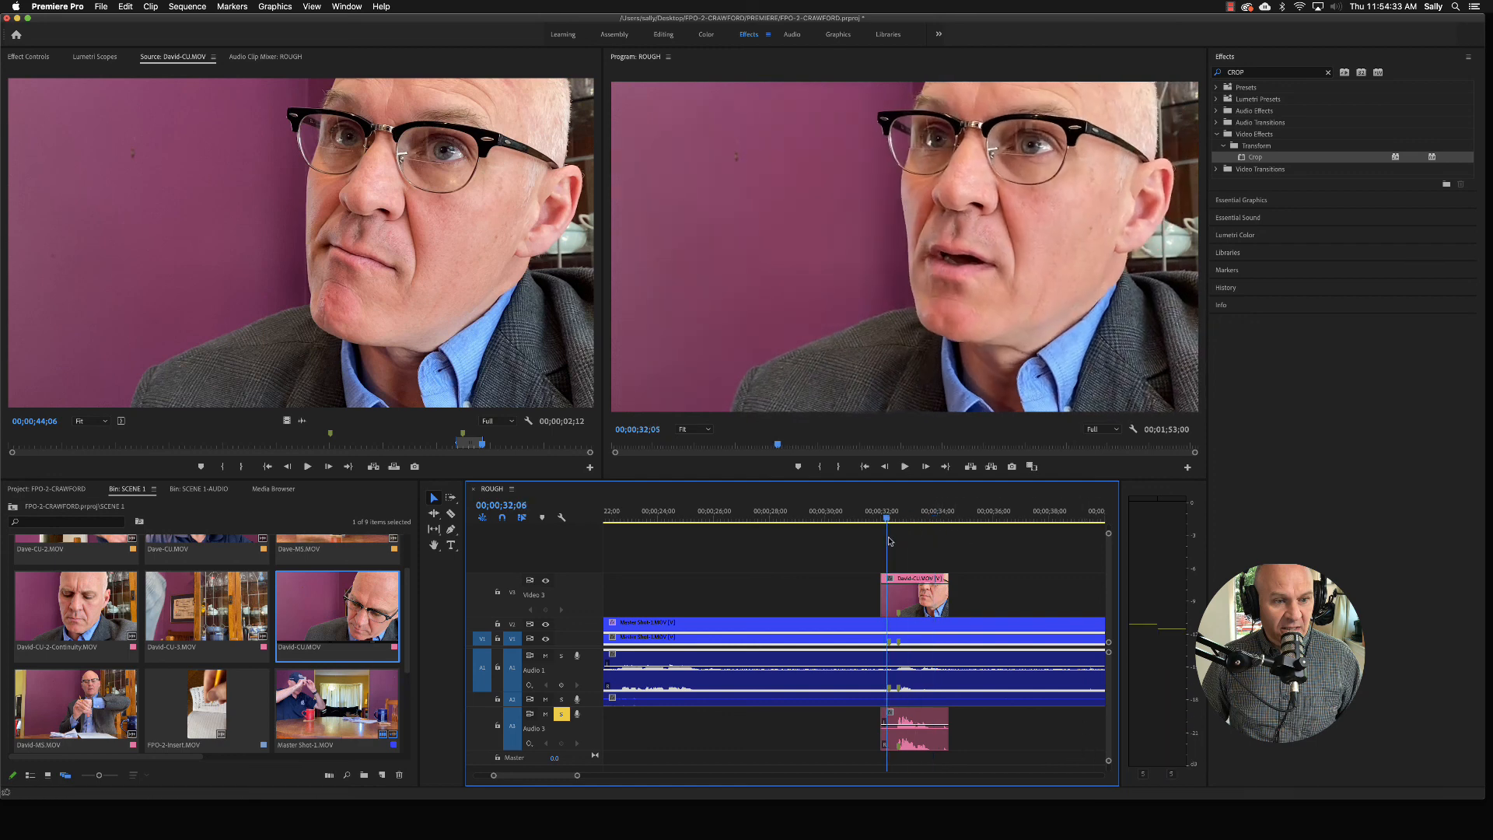